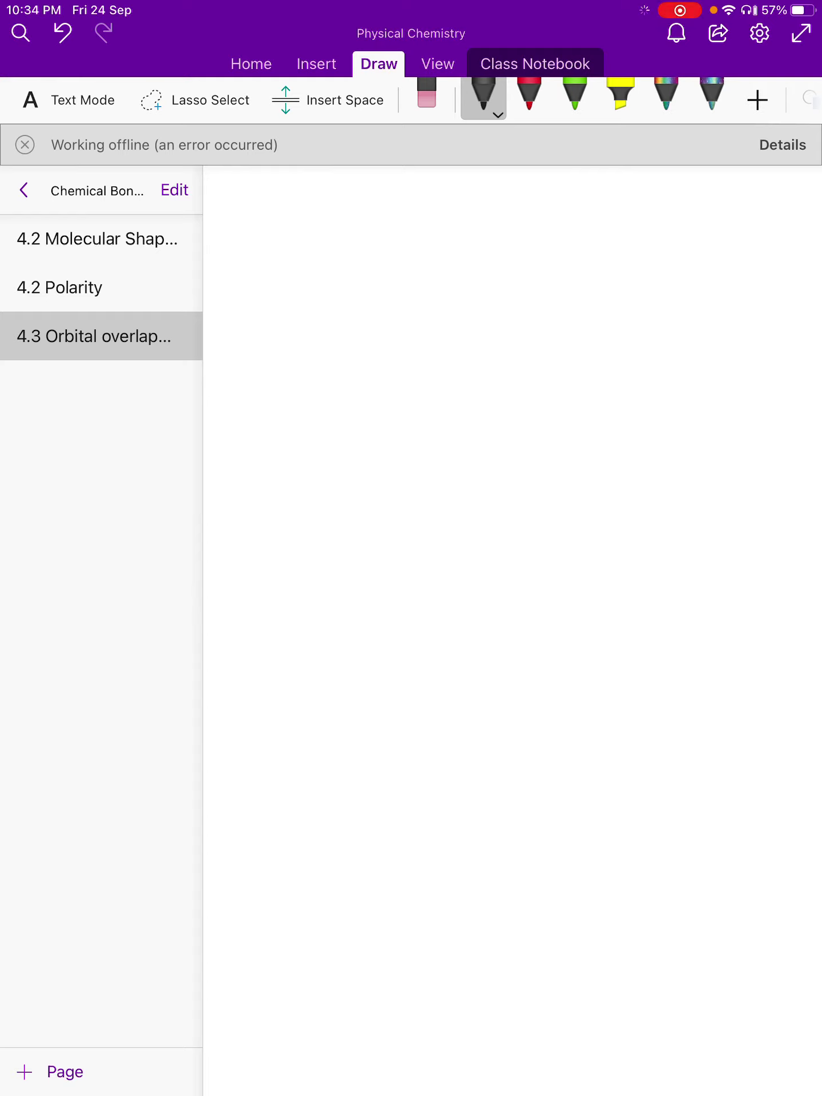
Write 'C-S' at the top, underline it, and add a circled 4 beside it
{"action": "mouse_move", "coordinate": [239, 201]}
{"action": "left_mouse_down"}
{"action": "mouse_move", "coordinate": [251, 227]}
{"action": "mouse_move", "coordinate": [258, 212]}
{"action": "left_mouse_up"}
{"action": "left_click_drag", "start_coordinate": [270, 199], "coordinate": [268, 230]}
{"action": "left_click_drag", "start_coordinate": [240, 249], "coordinate": [342, 209]}
{"action": "mouse_move", "coordinate": [337, 196]}
{"action": "left_mouse_down"}
{"action": "mouse_move", "coordinate": [341, 225]}
{"action": "mouse_move", "coordinate": [332, 177]}
{"action": "left_mouse_up"}
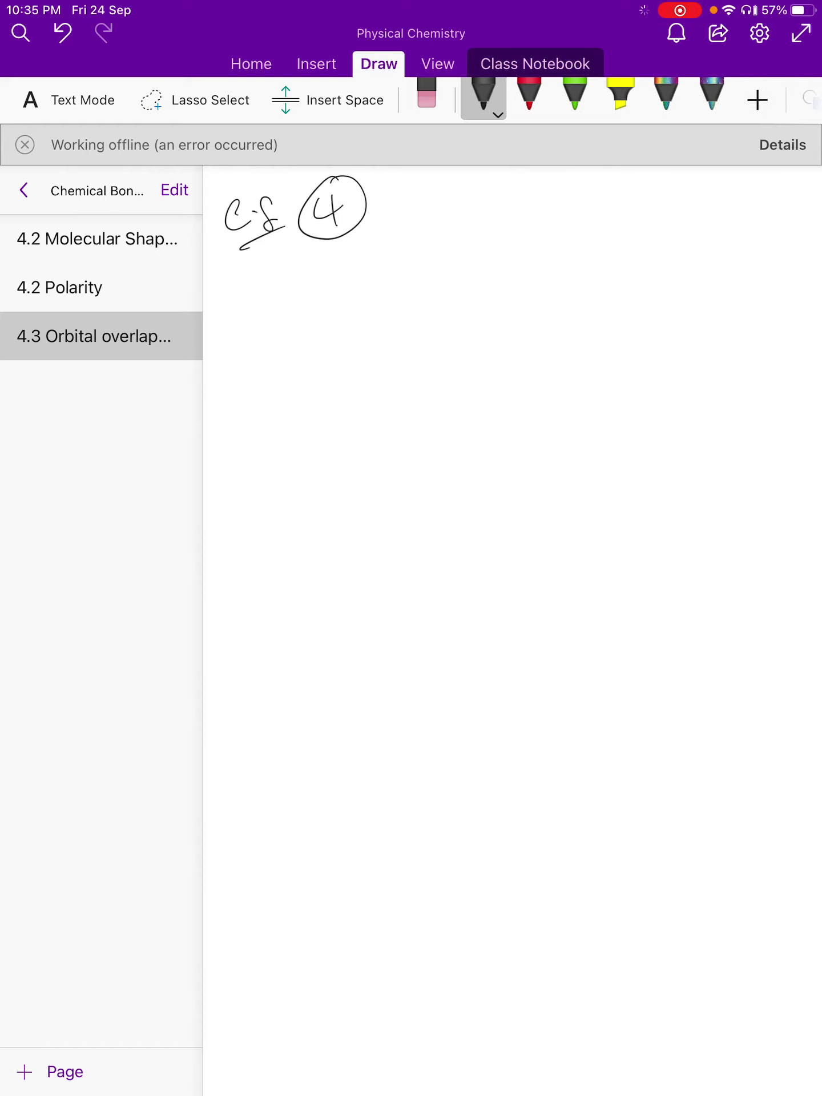
Write the heading 'PCl5' beside the circled 4 and underline it
{"action": "left_click_drag", "start_coordinate": [408, 187], "coordinate": [413, 234]}
{"action": "left_click_drag", "start_coordinate": [408, 190], "coordinate": [411, 214]}
{"action": "left_click_drag", "start_coordinate": [462, 183], "coordinate": [462, 214]}
{"action": "left_click_drag", "start_coordinate": [475, 176], "coordinate": [480, 229]}
{"action": "left_click_drag", "start_coordinate": [493, 200], "coordinate": [522, 194]}
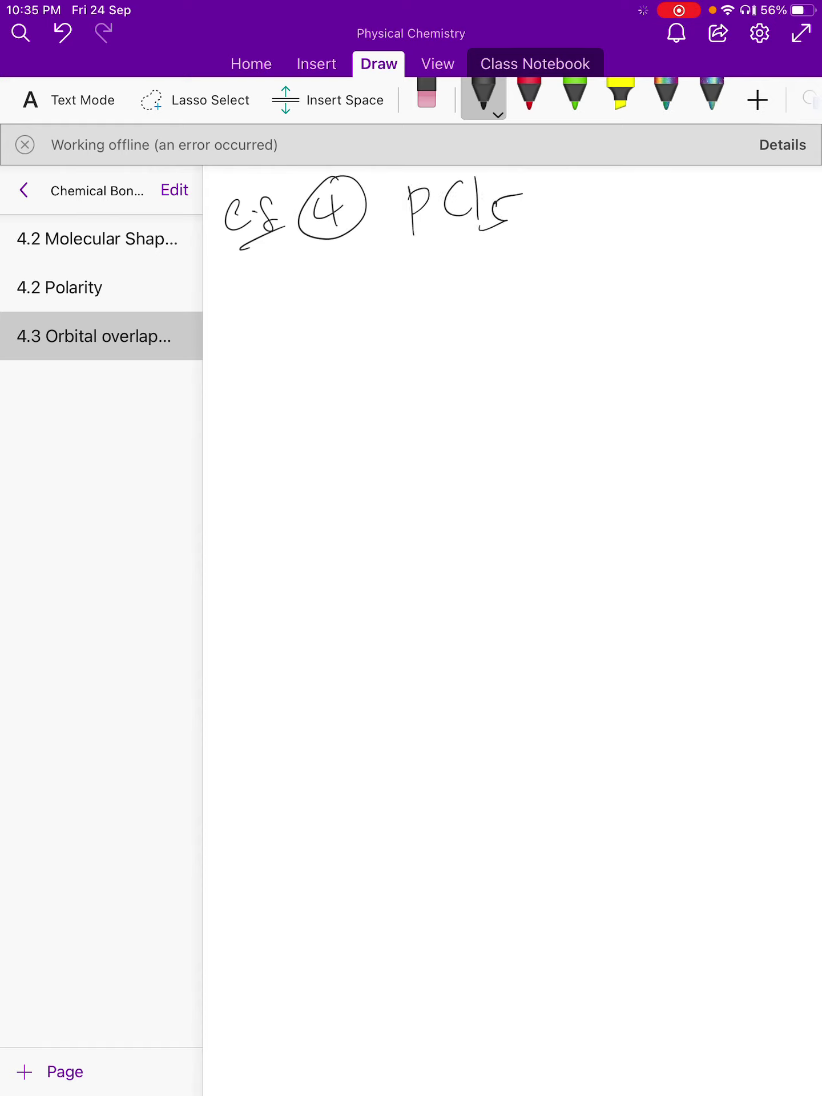
{"action": "left_click_drag", "start_coordinate": [391, 261], "coordinate": [533, 247]}
Draw a central P below the heading with Cl atoms bonded above and to the right
{"action": "left_click_drag", "start_coordinate": [562, 366], "coordinate": [560, 424]}
{"action": "mouse_move", "coordinate": [561, 370]}
{"action": "left_mouse_down"}
{"action": "mouse_move", "coordinate": [562, 394]}
{"action": "mouse_move", "coordinate": [562, 364]}
{"action": "left_mouse_up"}
{"action": "left_click_drag", "start_coordinate": [565, 298], "coordinate": [566, 324]}
{"action": "mouse_move", "coordinate": [586, 292]}
{"action": "left_mouse_down"}
{"action": "mouse_move", "coordinate": [587, 330]}
{"action": "mouse_move", "coordinate": [646, 363]}
{"action": "left_mouse_up"}
{"action": "mouse_move", "coordinate": [662, 350]}
{"action": "left_mouse_down"}
{"action": "mouse_move", "coordinate": [679, 372]}
{"action": "mouse_move", "coordinate": [678, 392]}
{"action": "left_mouse_up"}
{"action": "left_click", "coordinate": [584, 433]}
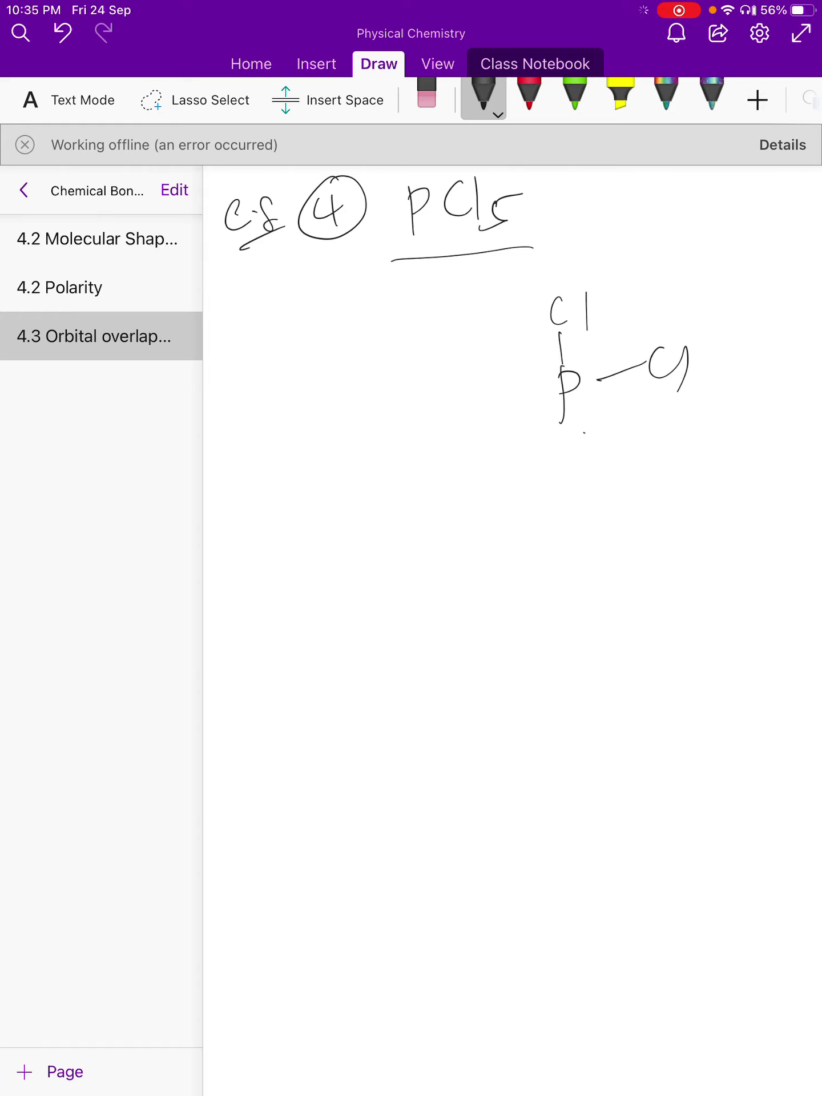
Add bonded Cl atoms at P's lower right, lower left and left
{"action": "left_click_drag", "start_coordinate": [584, 433], "coordinate": [613, 434]}
{"action": "mouse_move", "coordinate": [656, 433]}
{"action": "left_mouse_down"}
{"action": "mouse_move", "coordinate": [655, 464]}
{"action": "mouse_move", "coordinate": [670, 475]}
{"action": "left_mouse_up"}
{"action": "mouse_move", "coordinate": [536, 432]}
{"action": "left_mouse_down"}
{"action": "mouse_move", "coordinate": [485, 466]}
{"action": "mouse_move", "coordinate": [457, 502]}
{"action": "left_mouse_up"}
{"action": "left_click_drag", "start_coordinate": [465, 474], "coordinate": [467, 503]}
{"action": "mouse_move", "coordinate": [544, 394]}
{"action": "left_mouse_down"}
{"action": "mouse_move", "coordinate": [479, 384]}
{"action": "mouse_move", "coordinate": [429, 391]}
{"action": "left_mouse_up"}
{"action": "left_click_drag", "start_coordinate": [449, 364], "coordinate": [456, 389]}
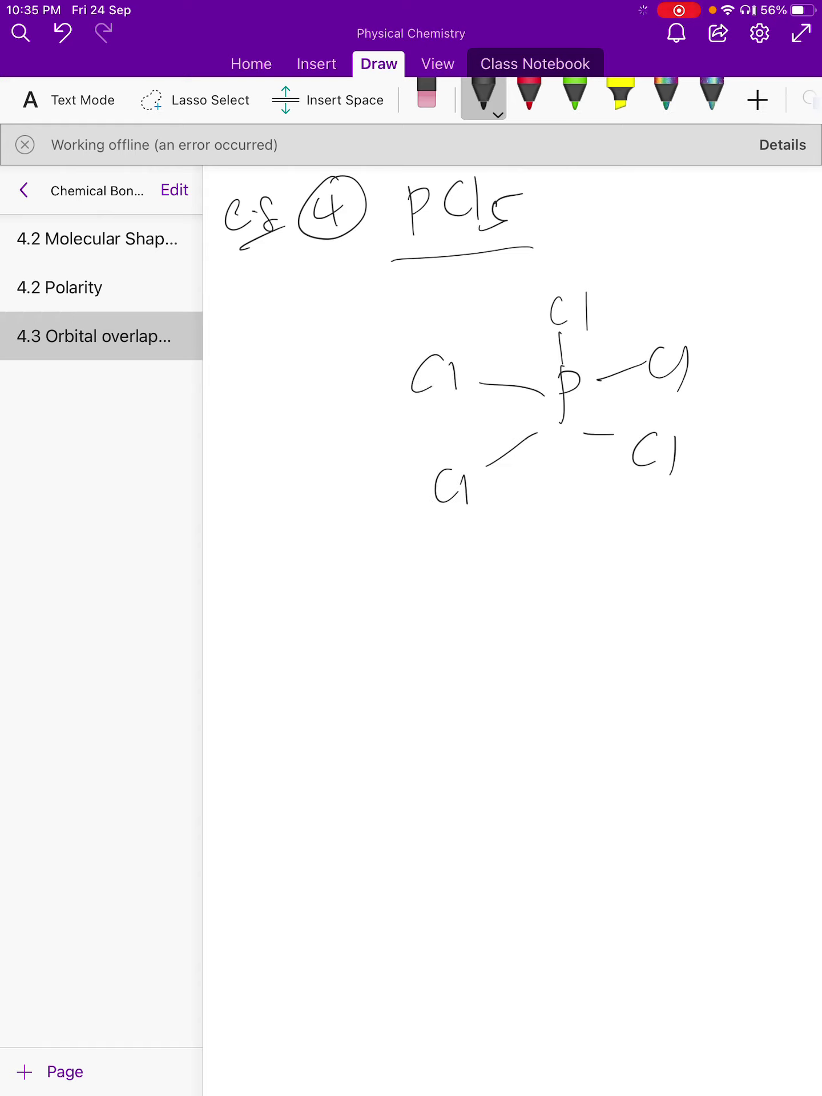
Erase the messy Cl right of P and rewrite it in black ink
{"action": "left_click", "coordinate": [427, 97]}
{"action": "mouse_move", "coordinate": [651, 365]}
{"action": "left_mouse_down"}
{"action": "mouse_move", "coordinate": [688, 368]}
{"action": "mouse_move", "coordinate": [670, 347]}
{"action": "mouse_move", "coordinate": [695, 362]}
{"action": "left_mouse_up"}
{"action": "left_click", "coordinate": [482, 96]}
{"action": "left_click_drag", "start_coordinate": [697, 344], "coordinate": [706, 384]}
{"action": "left_click", "coordinate": [529, 96]}
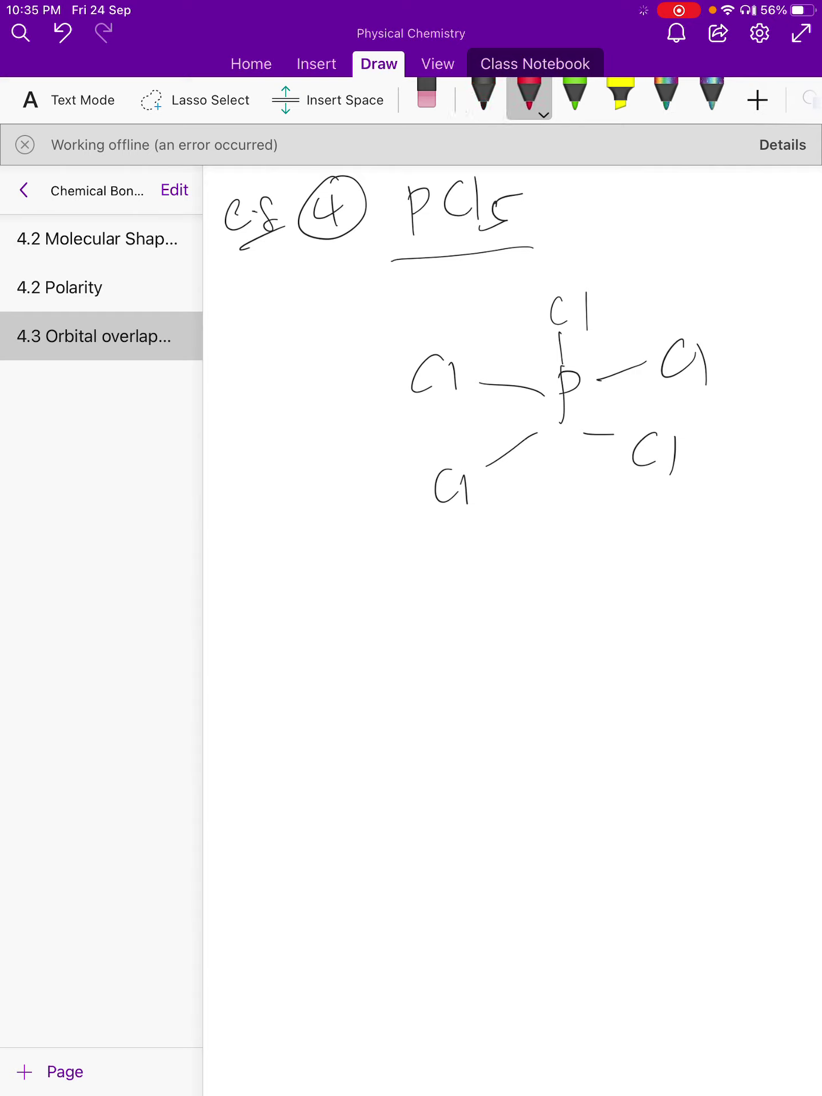
Mark each of the five P–Cl bonds with a red σ, redoing the upper one
{"action": "left_click_drag", "start_coordinate": [503, 365], "coordinate": [528, 362]}
{"action": "left_click_drag", "start_coordinate": [500, 425], "coordinate": [524, 420]}
{"action": "left_click_drag", "start_coordinate": [603, 416], "coordinate": [634, 411]}
{"action": "left_click_drag", "start_coordinate": [611, 349], "coordinate": [641, 343]}
{"action": "left_click_drag", "start_coordinate": [565, 343], "coordinate": [589, 337]}
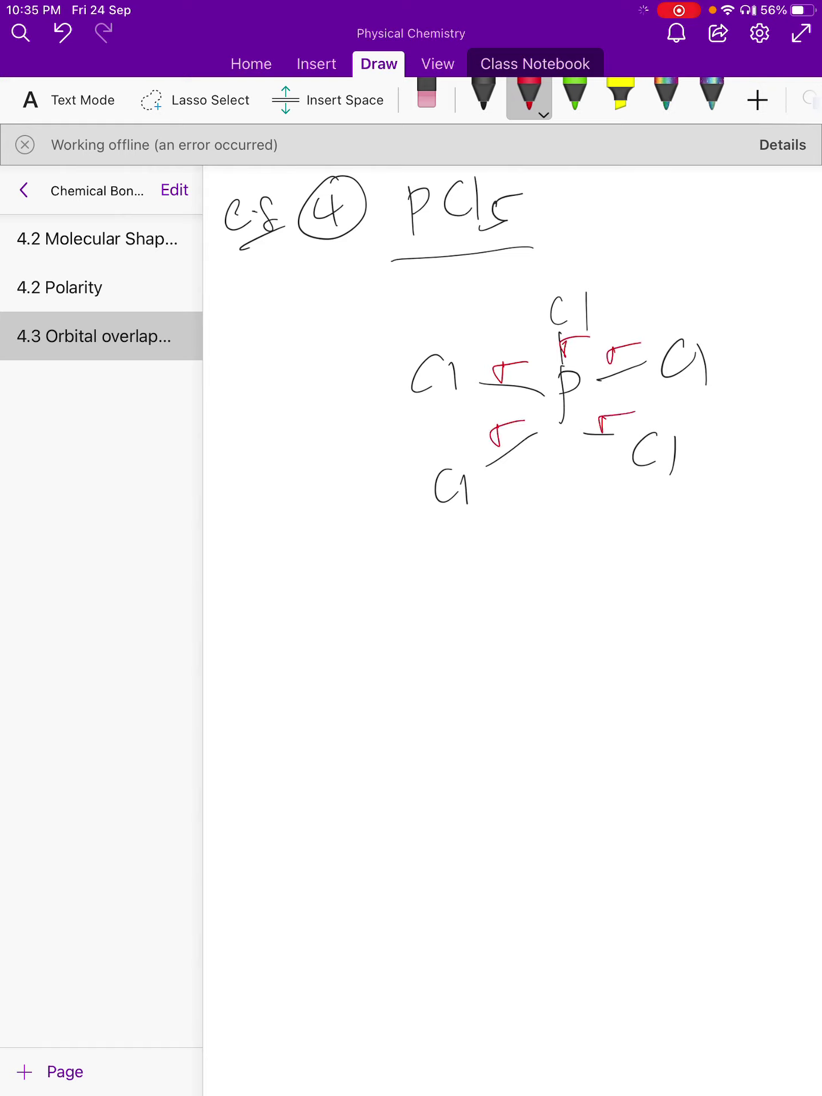
{"action": "key", "text": "ctrl+z"}
{"action": "mouse_move", "coordinate": [569, 342]}
{"action": "left_mouse_down"}
{"action": "mouse_move", "coordinate": [564, 357]}
{"action": "mouse_move", "coordinate": [592, 339]}
{"action": "left_mouse_up"}
In black ink, write '5σ + 0 lp = 5' below the diagram
{"action": "left_click", "coordinate": [483, 97]}
{"action": "left_click_drag", "start_coordinate": [280, 520], "coordinate": [271, 559]}
{"action": "mouse_move", "coordinate": [279, 522]}
{"action": "left_mouse_down"}
{"action": "mouse_move", "coordinate": [315, 518]}
{"action": "mouse_move", "coordinate": [394, 541]}
{"action": "left_mouse_up"}
{"action": "left_click_drag", "start_coordinate": [380, 536], "coordinate": [380, 562]}
{"action": "mouse_move", "coordinate": [427, 534]}
{"action": "left_mouse_down"}
{"action": "mouse_move", "coordinate": [419, 534]}
{"action": "mouse_move", "coordinate": [447, 566]}
{"action": "left_mouse_up"}
{"action": "mouse_move", "coordinate": [472, 537]}
{"action": "left_mouse_down"}
{"action": "mouse_move", "coordinate": [483, 579]}
{"action": "mouse_move", "coordinate": [493, 539]}
{"action": "left_mouse_up"}
{"action": "left_click_drag", "start_coordinate": [528, 528], "coordinate": [549, 534]}
{"action": "left_click_drag", "start_coordinate": [576, 516], "coordinate": [571, 539]}
{"action": "left_click_drag", "start_coordinate": [576, 517], "coordinate": [603, 506]}
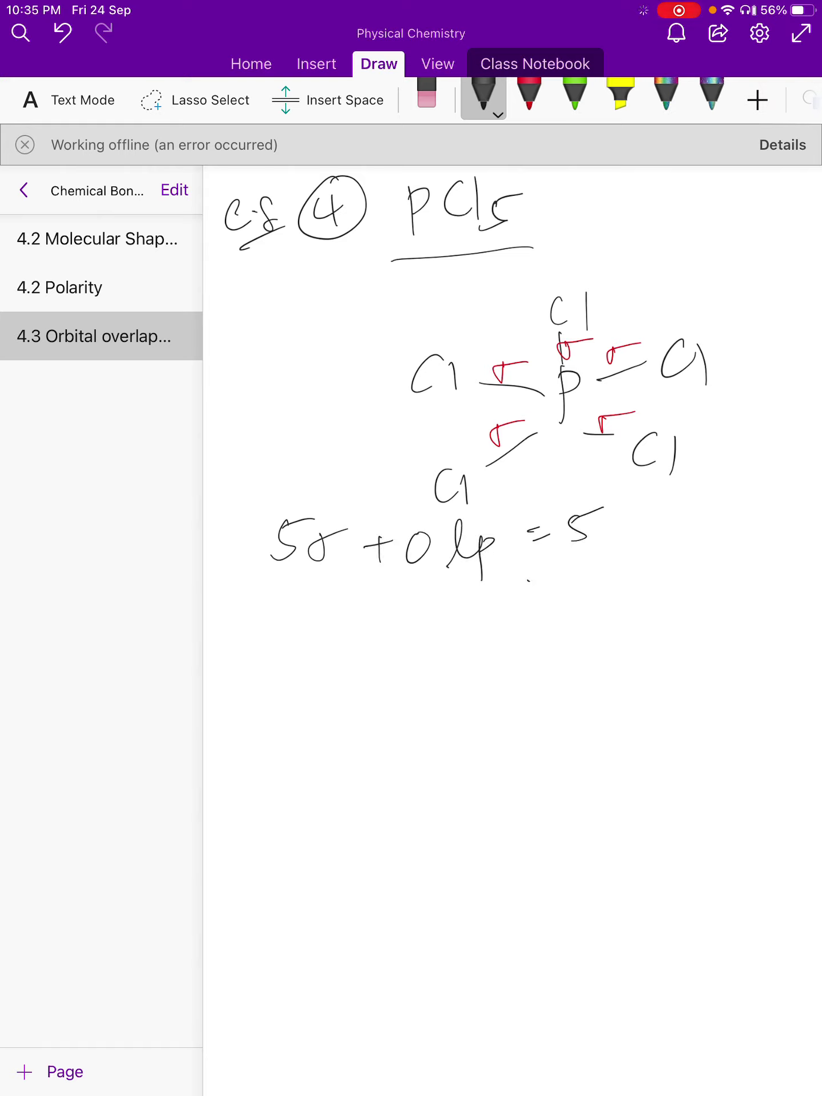
Write '= sp³d' on the line beneath
{"action": "left_click_drag", "start_coordinate": [528, 579], "coordinate": [549, 573]}
{"action": "left_click_drag", "start_coordinate": [530, 590], "coordinate": [568, 592]}
{"action": "mouse_move", "coordinate": [597, 568]}
{"action": "left_mouse_down"}
{"action": "mouse_move", "coordinate": [600, 610]}
{"action": "mouse_move", "coordinate": [596, 582]}
{"action": "left_mouse_up"}
{"action": "mouse_move", "coordinate": [616, 549]}
{"action": "left_mouse_down"}
{"action": "mouse_move", "coordinate": [625, 559]}
{"action": "mouse_move", "coordinate": [616, 569]}
{"action": "left_mouse_up"}
{"action": "mouse_move", "coordinate": [656, 565]}
{"action": "left_mouse_down"}
{"action": "mouse_move", "coordinate": [653, 576]}
{"action": "mouse_move", "coordinate": [662, 578]}
{"action": "left_mouse_up"}
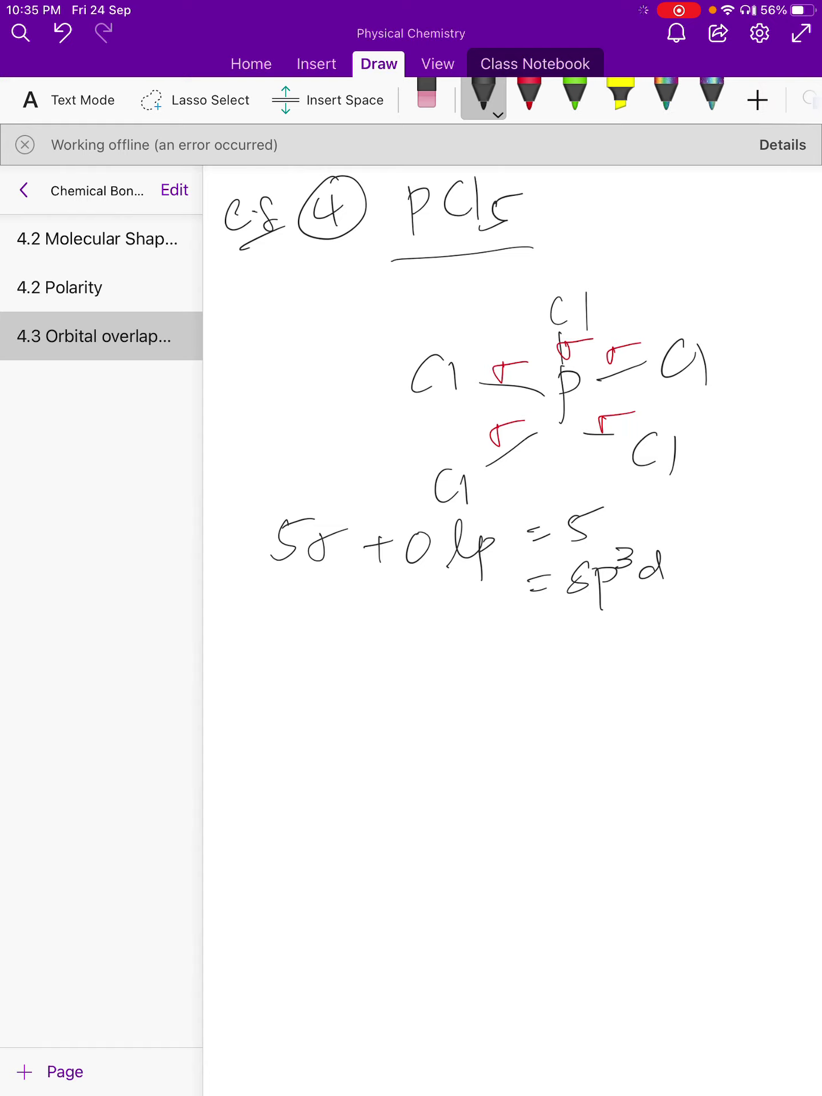
Write '= s+p+p+p+d' on the next line below sp³d
{"action": "left_click_drag", "start_coordinate": [526, 645], "coordinate": [539, 642]}
{"action": "left_click_drag", "start_coordinate": [526, 654], "coordinate": [593, 657]}
{"action": "left_click_drag", "start_coordinate": [582, 642], "coordinate": [600, 639]}
{"action": "mouse_move", "coordinate": [610, 639]}
{"action": "left_mouse_down"}
{"action": "mouse_move", "coordinate": [617, 672]}
{"action": "mouse_move", "coordinate": [624, 642]}
{"action": "left_mouse_up"}
{"action": "mouse_move", "coordinate": [638, 627]}
{"action": "left_mouse_down"}
{"action": "mouse_move", "coordinate": [640, 653]}
{"action": "mouse_move", "coordinate": [656, 639]}
{"action": "left_mouse_up"}
{"action": "mouse_move", "coordinate": [662, 673]}
{"action": "left_mouse_down"}
{"action": "mouse_move", "coordinate": [674, 643]}
{"action": "mouse_move", "coordinate": [684, 652]}
{"action": "left_mouse_up"}
{"action": "left_click_drag", "start_coordinate": [675, 641], "coordinate": [691, 637]}
{"action": "mouse_move", "coordinate": [694, 645]}
{"action": "left_mouse_down"}
{"action": "mouse_move", "coordinate": [708, 635]}
{"action": "mouse_move", "coordinate": [709, 666]}
{"action": "mouse_move", "coordinate": [728, 646]}
{"action": "left_mouse_up"}
{"action": "left_click_drag", "start_coordinate": [721, 635], "coordinate": [769, 639]}
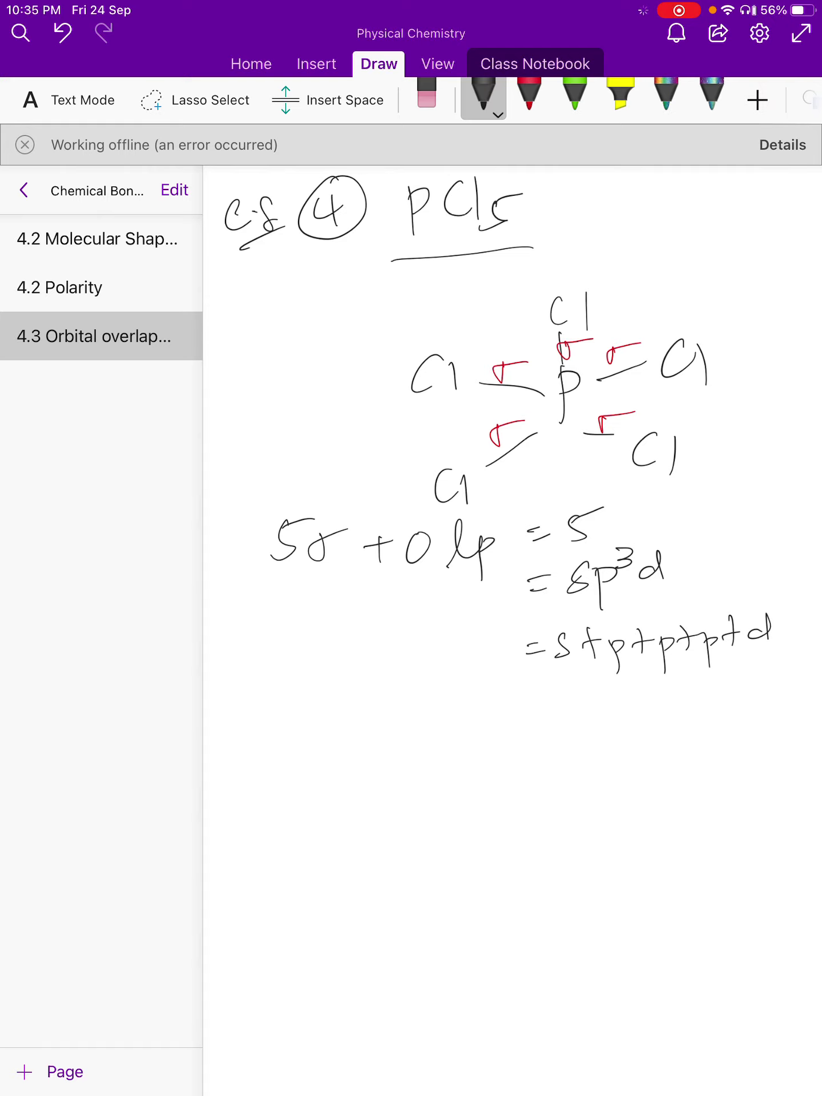
Handwrite '= tri. byp.' under the s+p+p+p+d line
{"action": "scroll", "coordinate": [513, 627], "scroll_direction": "down", "scroll_amount": 3}
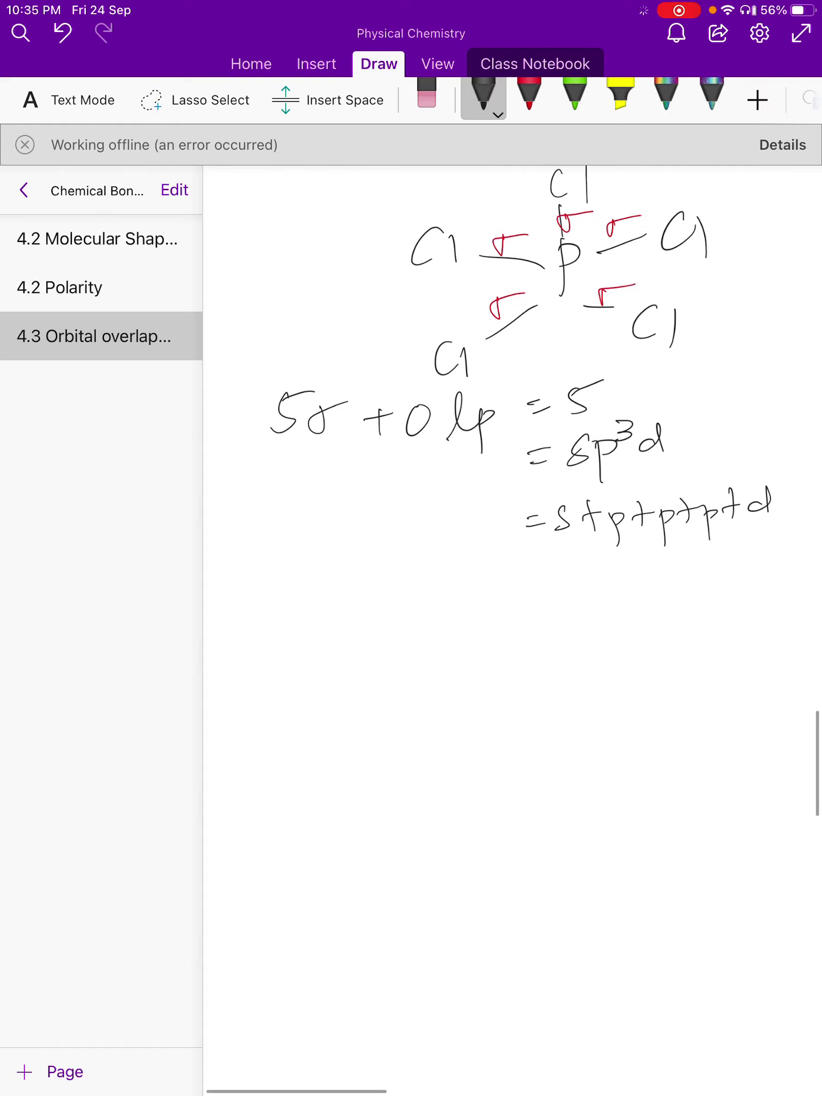
{"action": "scroll", "coordinate": [512, 628], "scroll_direction": "down", "scroll_amount": 2}
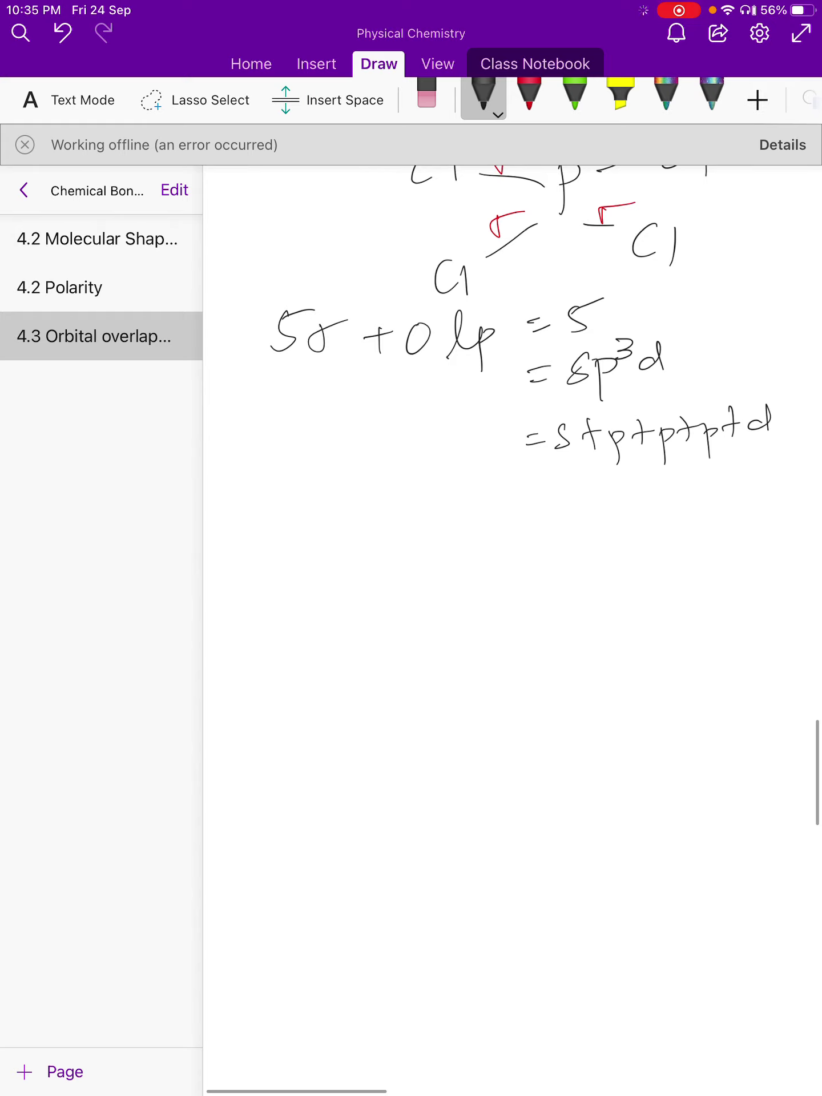
{"action": "left_click_drag", "start_coordinate": [523, 481], "coordinate": [544, 479]}
{"action": "mouse_move", "coordinate": [525, 494]}
{"action": "left_mouse_down"}
{"action": "mouse_move", "coordinate": [546, 491]}
{"action": "mouse_move", "coordinate": [570, 516]}
{"action": "left_mouse_up"}
{"action": "mouse_move", "coordinate": [556, 496]}
{"action": "left_mouse_down"}
{"action": "mouse_move", "coordinate": [683, 486]}
{"action": "mouse_move", "coordinate": [682, 504]}
{"action": "left_mouse_up"}
{"action": "left_click", "coordinate": [709, 493]}
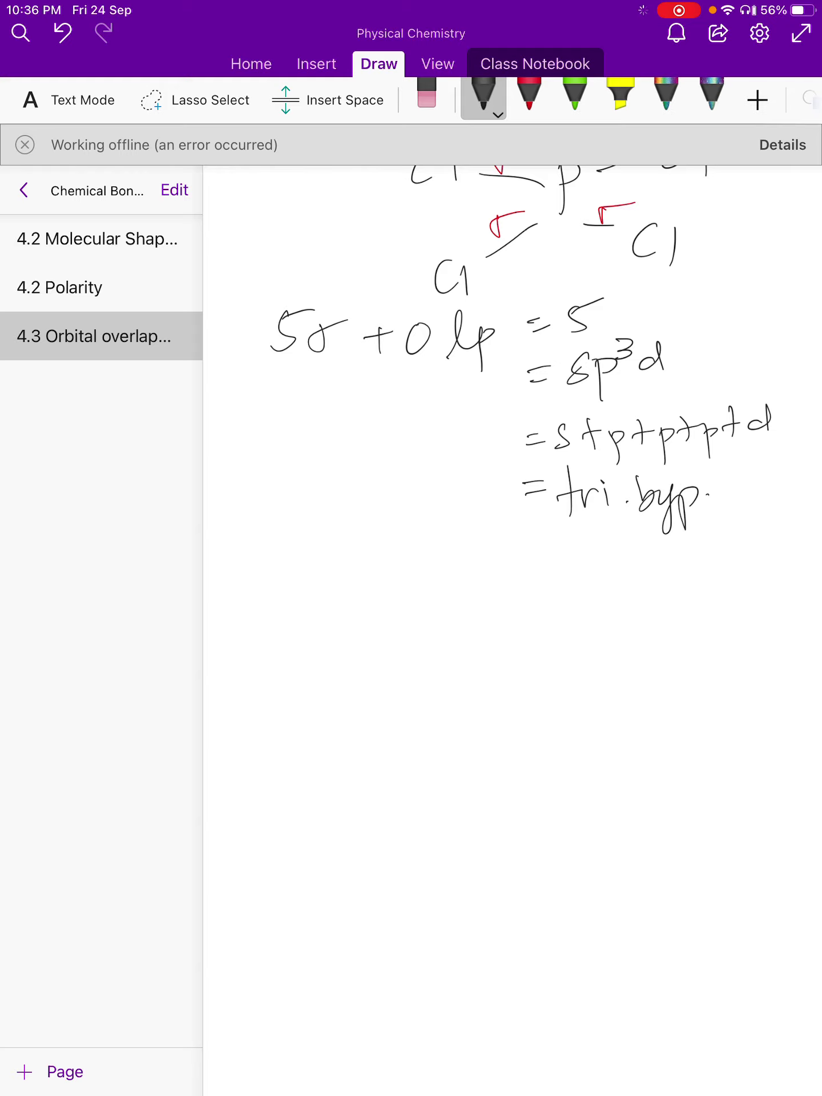
{"action": "scroll", "coordinate": [513, 627], "scroll_direction": "down", "scroll_amount": 5}
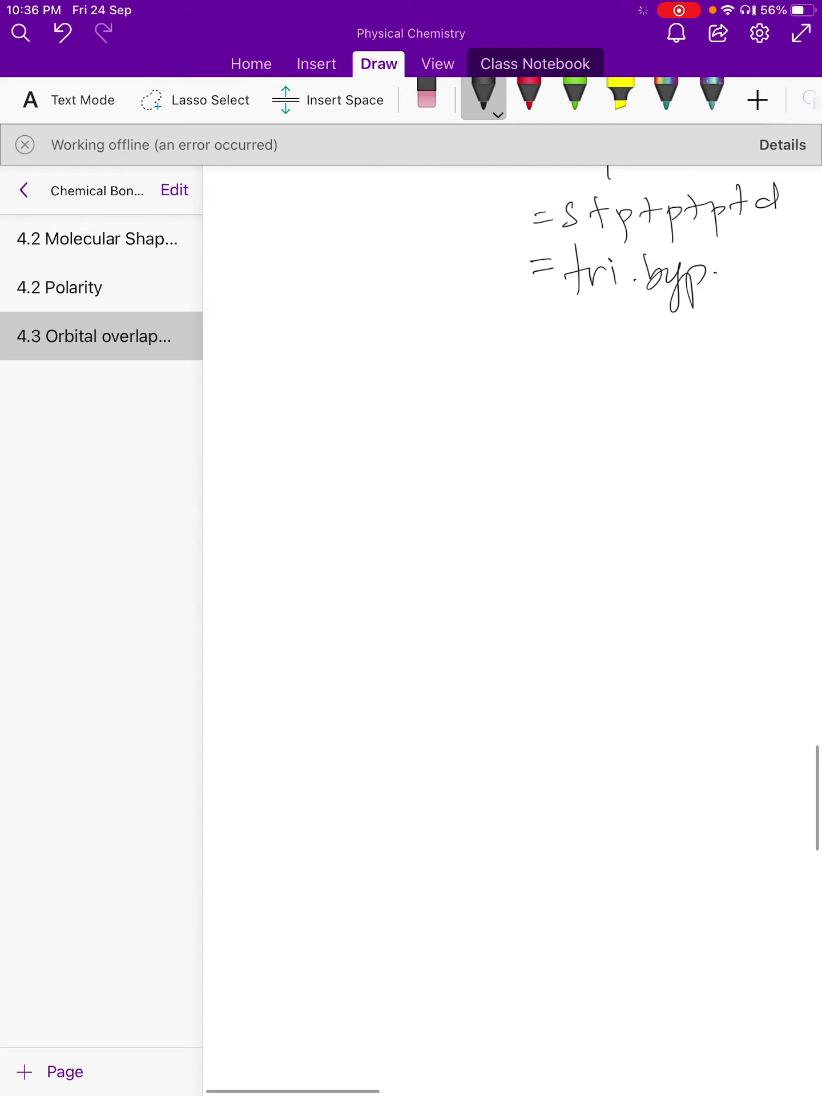
{"action": "scroll", "coordinate": [627, 257], "scroll_direction": "right", "scroll_amount": 1}
Write '15P = 1s² 2s² 2p⁶' as the start of phosphorus's configuration
{"action": "mouse_move", "coordinate": [309, 341]}
{"action": "left_mouse_down"}
{"action": "mouse_move", "coordinate": [313, 394]}
{"action": "mouse_move", "coordinate": [283, 421]}
{"action": "mouse_move", "coordinate": [297, 417]}
{"action": "left_mouse_up"}
{"action": "left_click_drag", "start_coordinate": [340, 379], "coordinate": [347, 381]}
{"action": "mouse_move", "coordinate": [343, 388]}
{"action": "left_mouse_down"}
{"action": "mouse_move", "coordinate": [353, 385]}
{"action": "mouse_move", "coordinate": [373, 405]}
{"action": "left_mouse_up"}
{"action": "mouse_move", "coordinate": [399, 365]}
{"action": "left_mouse_down"}
{"action": "mouse_move", "coordinate": [384, 392]}
{"action": "mouse_move", "coordinate": [421, 361]}
{"action": "mouse_move", "coordinate": [460, 387]}
{"action": "left_mouse_up"}
{"action": "left_click_drag", "start_coordinate": [479, 361], "coordinate": [459, 388]}
{"action": "left_click_drag", "start_coordinate": [478, 353], "coordinate": [540, 384]}
{"action": "mouse_move", "coordinate": [541, 365]}
{"action": "left_mouse_down"}
{"action": "mouse_move", "coordinate": [542, 409]}
{"action": "mouse_move", "coordinate": [568, 361]}
{"action": "mouse_move", "coordinate": [593, 377]}
{"action": "left_mouse_up"}
Finish with 3s² 3p³, underline that valence part, and write 'P ground state' below
{"action": "mouse_move", "coordinate": [623, 350]}
{"action": "left_mouse_down"}
{"action": "mouse_move", "coordinate": [624, 365]}
{"action": "mouse_move", "coordinate": [610, 377]}
{"action": "left_mouse_up"}
{"action": "mouse_move", "coordinate": [630, 339]}
{"action": "left_mouse_down"}
{"action": "mouse_move", "coordinate": [651, 343]}
{"action": "mouse_move", "coordinate": [691, 402]}
{"action": "left_mouse_up"}
{"action": "left_click_drag", "start_coordinate": [679, 354], "coordinate": [713, 352]}
{"action": "left_click_drag", "start_coordinate": [579, 409], "coordinate": [734, 392]}
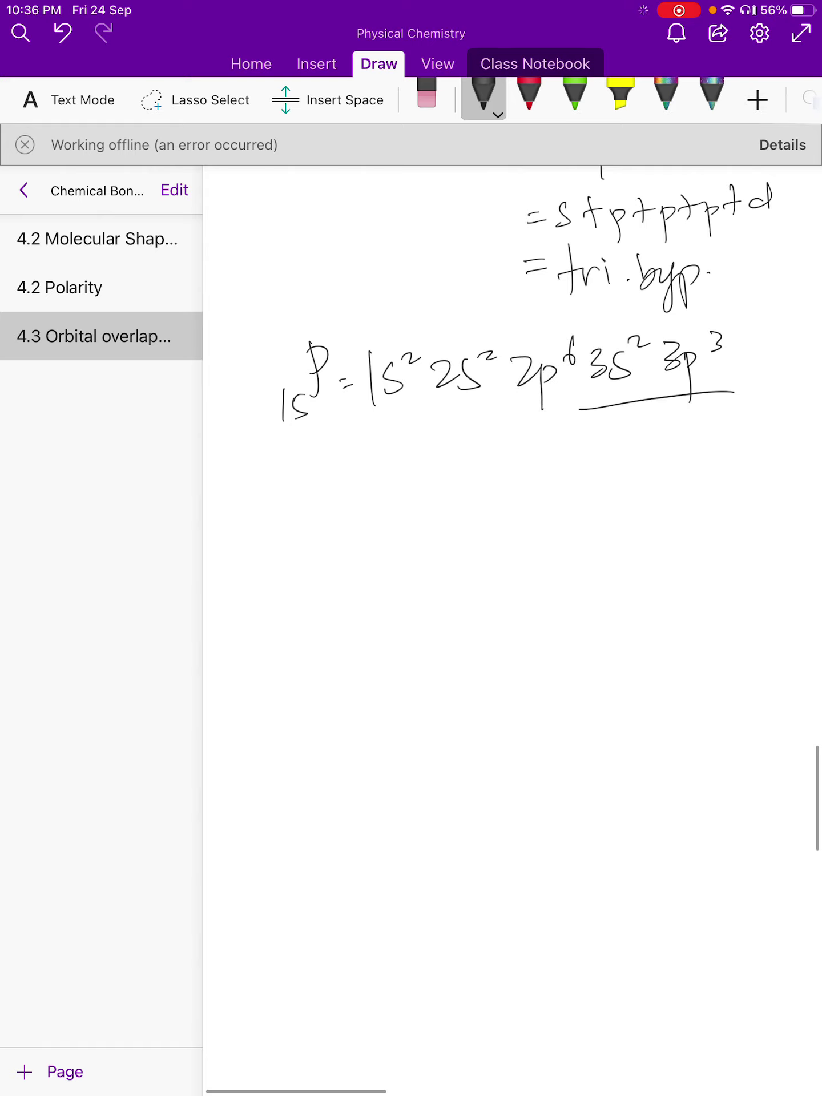
{"action": "mouse_move", "coordinate": [285, 458]}
{"action": "left_mouse_down"}
{"action": "mouse_move", "coordinate": [297, 534]}
{"action": "mouse_move", "coordinate": [348, 519]}
{"action": "mouse_move", "coordinate": [453, 528]}
{"action": "mouse_move", "coordinate": [485, 516]}
{"action": "mouse_move", "coordinate": [542, 536]}
{"action": "left_mouse_up"}
Complete 'ground state:' and draw the 3s box plus a divided 3p rectangle
{"action": "left_click", "coordinate": [506, 507]}
{"action": "left_click", "coordinate": [507, 517]}
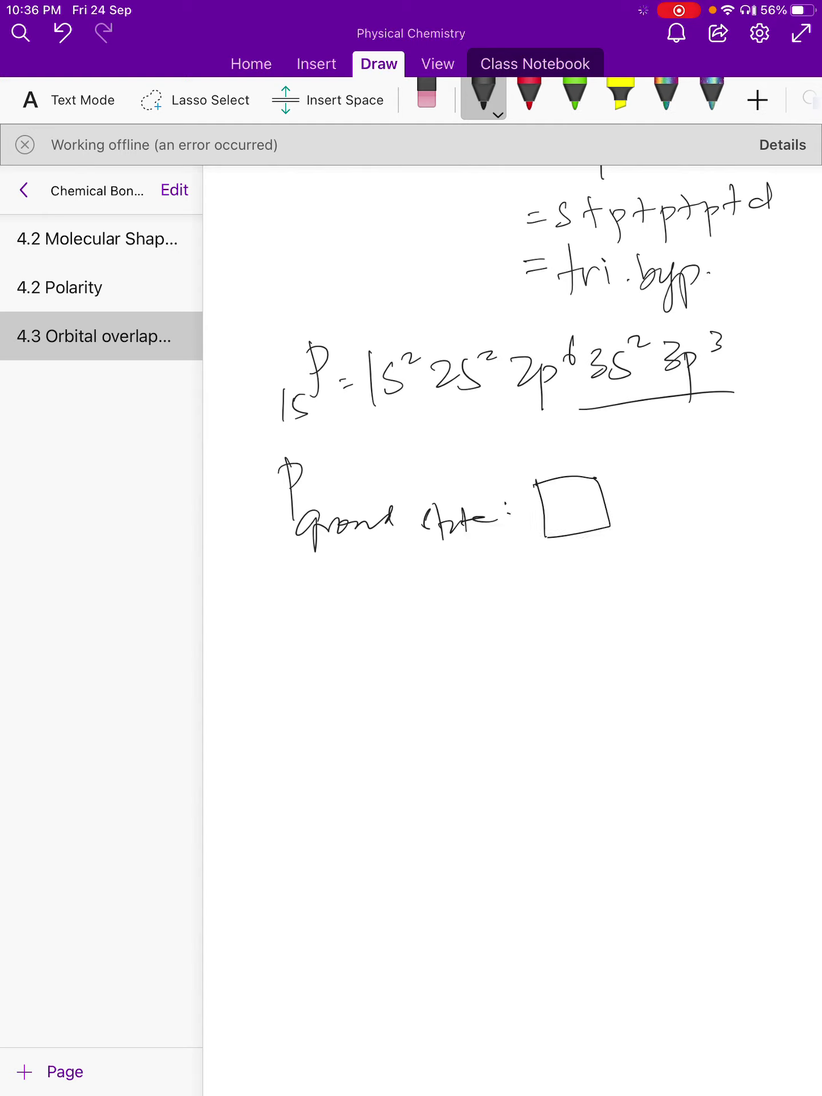
{"action": "left_click", "coordinate": [626, 482]}
{"action": "left_click_drag", "start_coordinate": [624, 479], "coordinate": [630, 535]}
{"action": "mouse_move", "coordinate": [621, 482]}
{"action": "left_mouse_down"}
{"action": "mouse_move", "coordinate": [756, 469]}
{"action": "mouse_move", "coordinate": [762, 529]}
{"action": "left_mouse_up"}
{"action": "left_click_drag", "start_coordinate": [761, 530], "coordinate": [629, 535]}
{"action": "left_click_drag", "start_coordinate": [675, 478], "coordinate": [685, 545]}
{"action": "left_click_drag", "start_coordinate": [705, 475], "coordinate": [718, 538]}
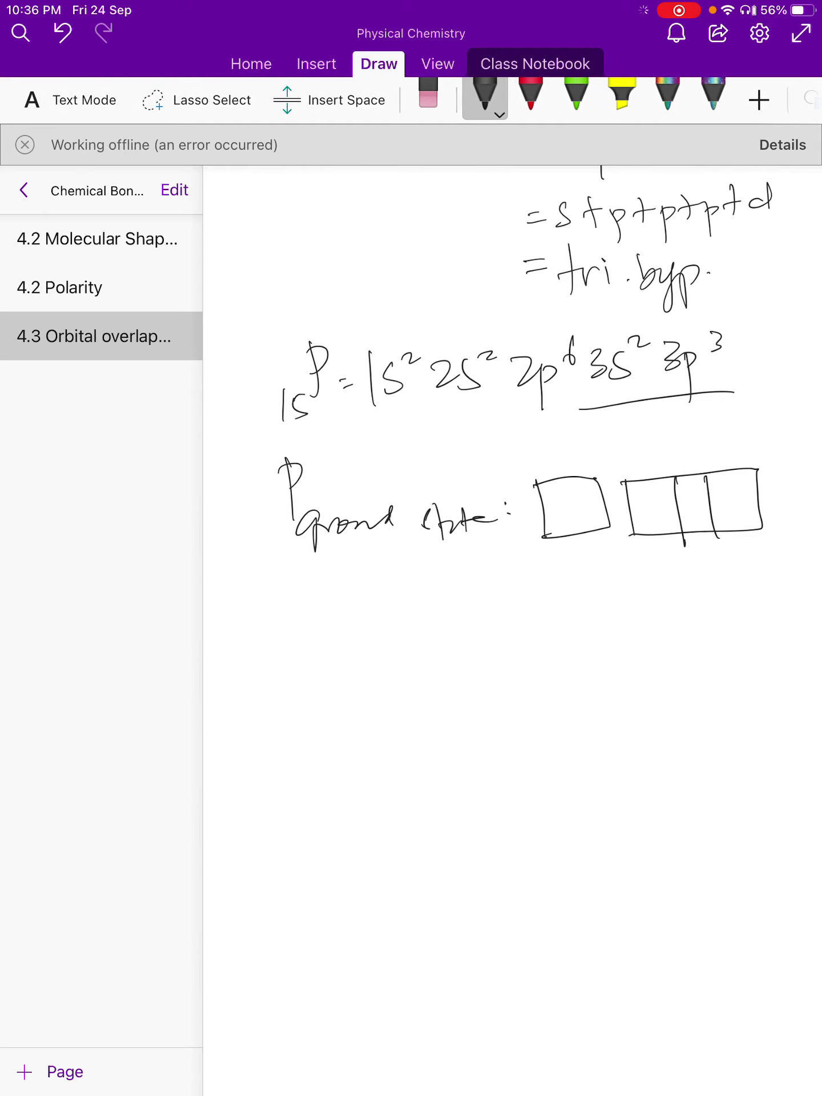
Erase and redraw the two uneven 3p dividers, then label the boxes 3s and 3p
{"action": "left_click", "coordinate": [426, 94]}
{"action": "left_click", "coordinate": [679, 511]}
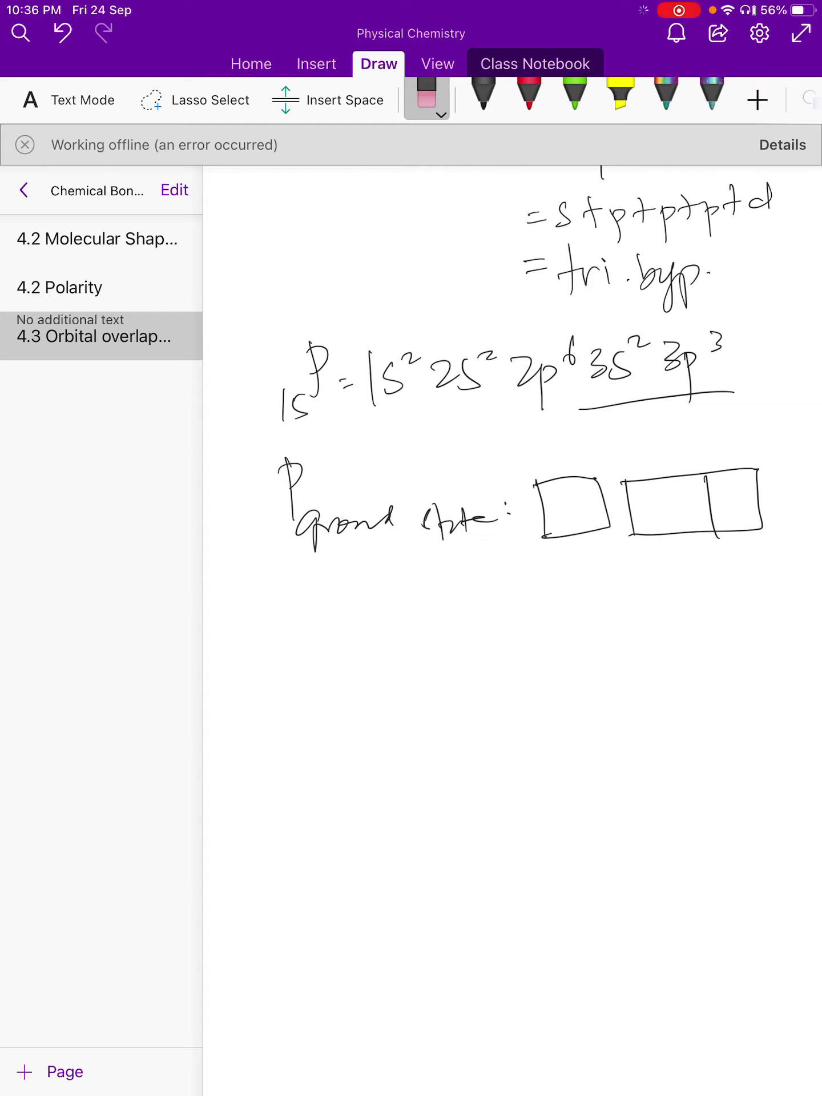
{"action": "left_click", "coordinate": [710, 507]}
{"action": "left_click", "coordinate": [483, 94]}
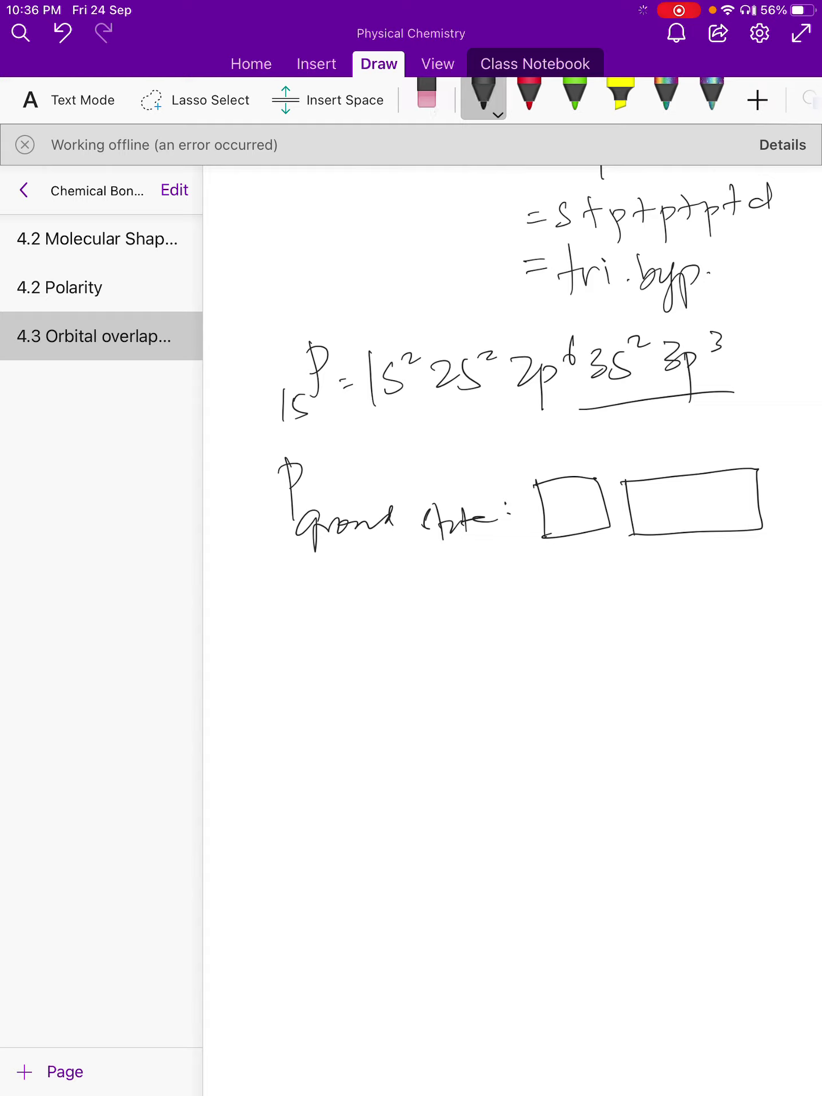
{"action": "left_click_drag", "start_coordinate": [672, 474], "coordinate": [677, 536]}
{"action": "left_click_drag", "start_coordinate": [717, 470], "coordinate": [721, 536]}
{"action": "left_click_drag", "start_coordinate": [560, 562], "coordinate": [562, 588]}
{"action": "left_click_drag", "start_coordinate": [588, 562], "coordinate": [576, 588]}
{"action": "mouse_move", "coordinate": [669, 560]}
{"action": "left_mouse_down"}
{"action": "mouse_move", "coordinate": [681, 564]}
{"action": "mouse_move", "coordinate": [674, 583]}
{"action": "left_mouse_up"}
{"action": "mouse_move", "coordinate": [698, 559]}
{"action": "left_mouse_down"}
{"action": "mouse_move", "coordinate": [699, 606]}
{"action": "mouse_move", "coordinate": [699, 581]}
{"action": "left_mouse_up"}
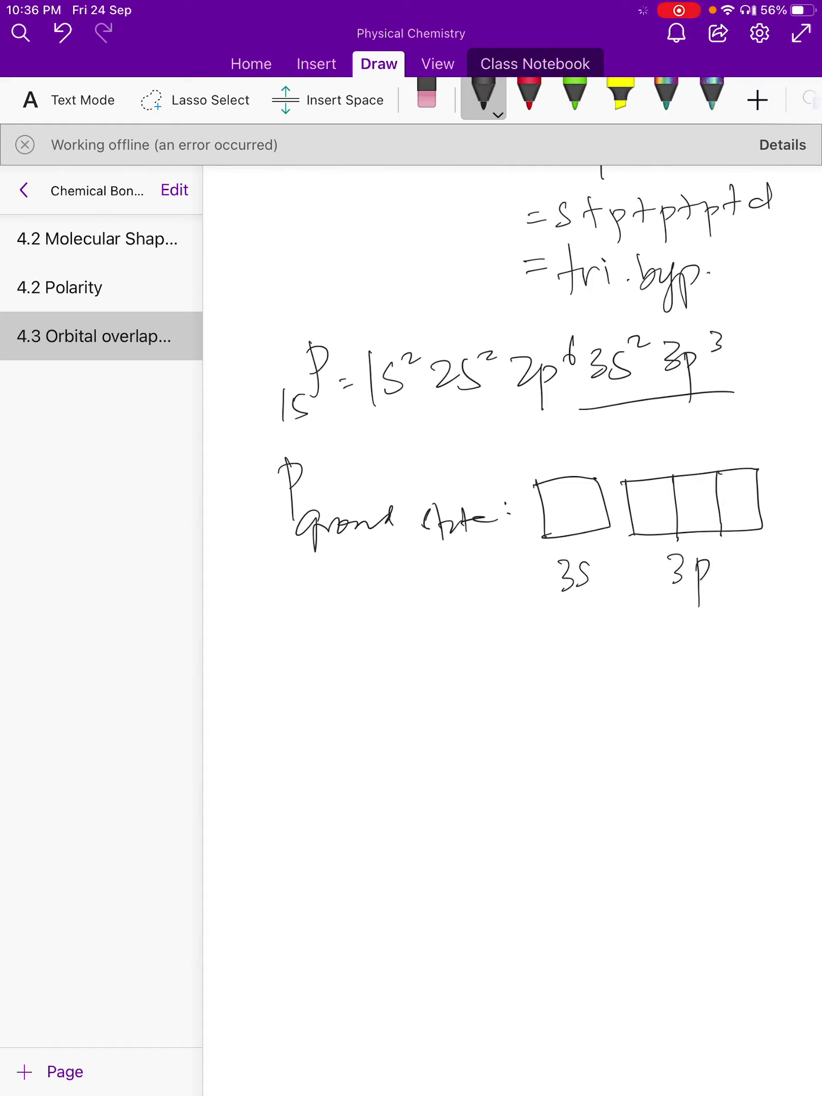
Circle the d in s+p+p+p+d in red
{"action": "left_click", "coordinate": [529, 94]}
{"action": "left_click_drag", "start_coordinate": [768, 178], "coordinate": [753, 182]}
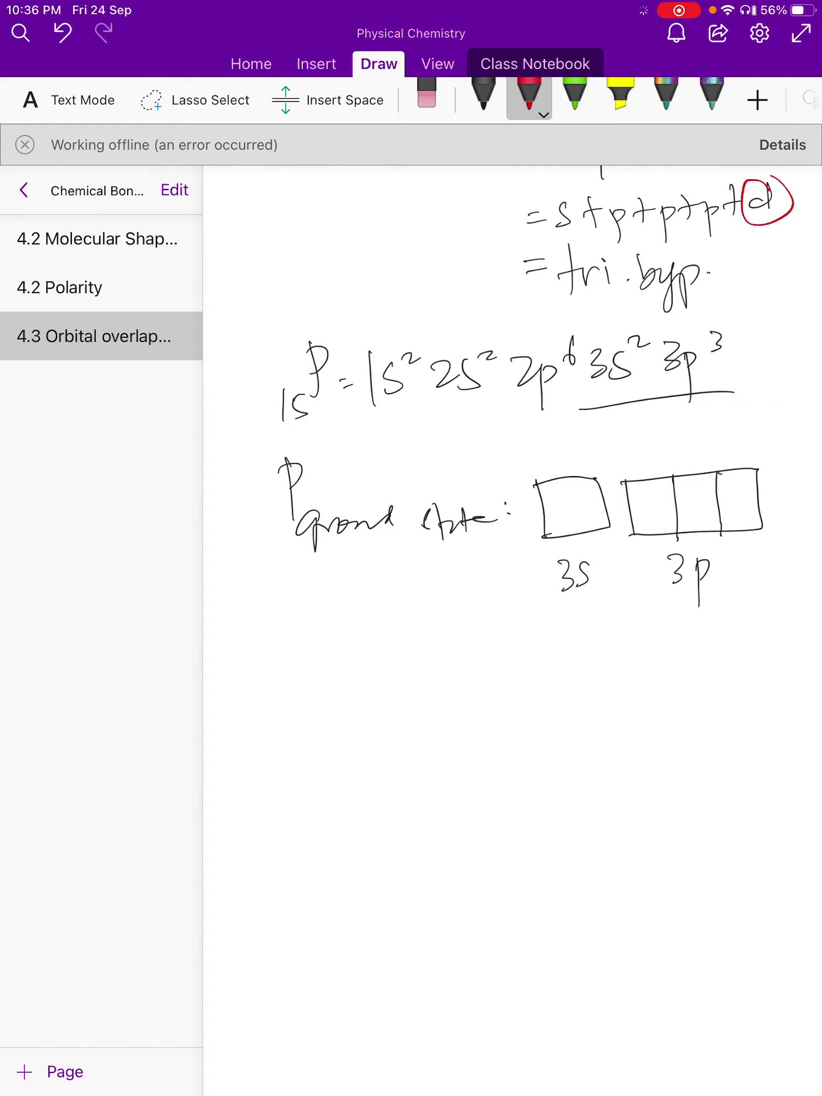
{"action": "left_click", "coordinate": [483, 95]}
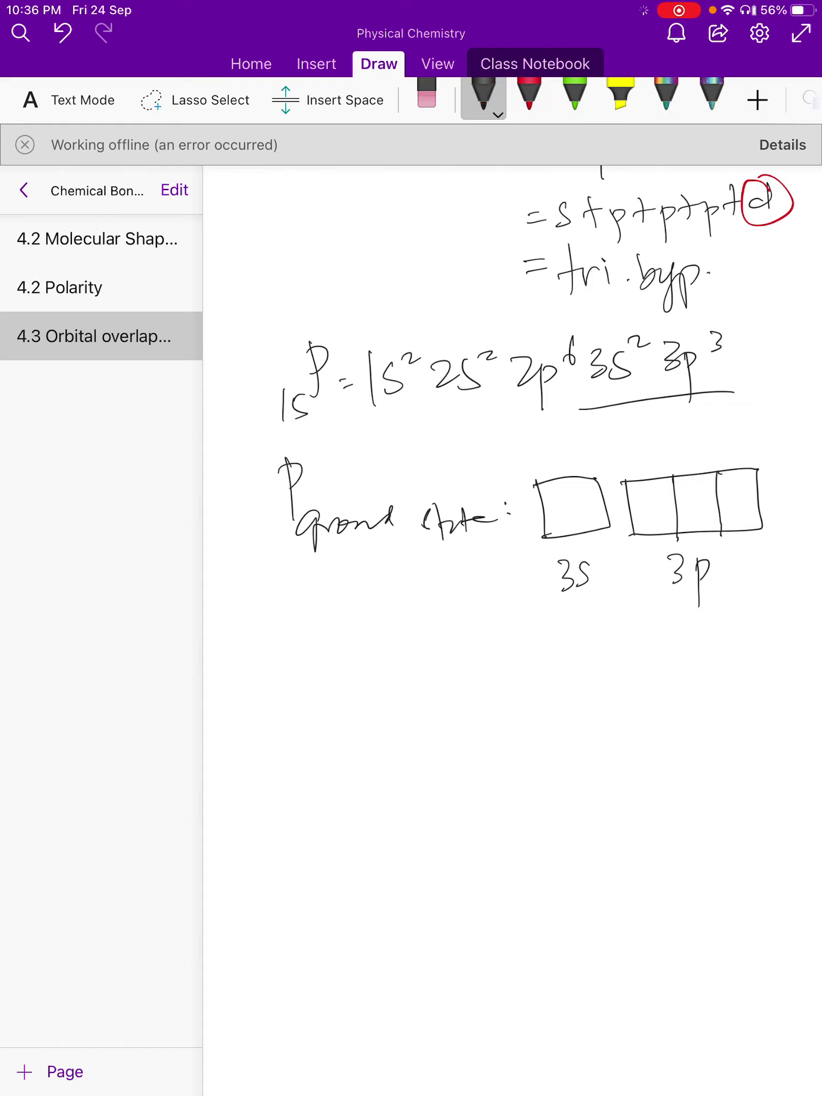
Draw a five-box 3d rectangle, redoing its outline, and label it 3d
{"action": "scroll", "coordinate": [511, 628], "scroll_direction": "right", "scroll_amount": 6}
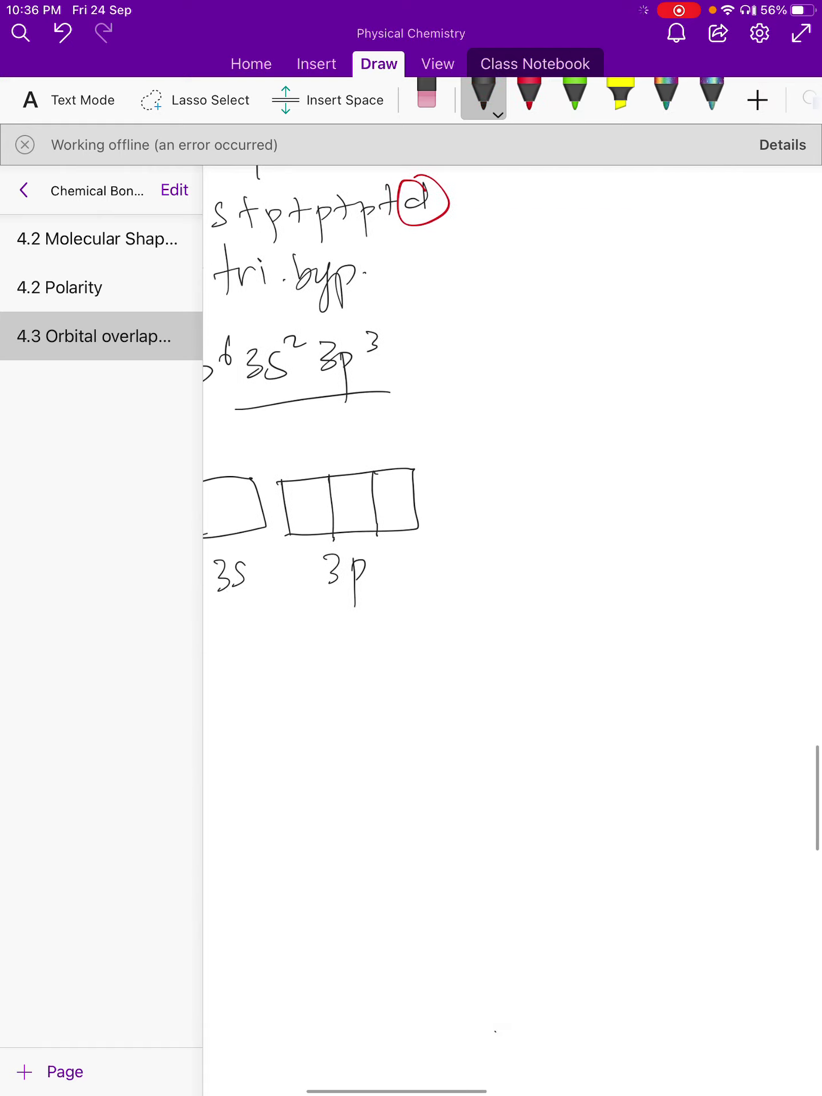
{"action": "mouse_move", "coordinate": [443, 472]}
{"action": "left_mouse_down"}
{"action": "mouse_move", "coordinate": [446, 525]}
{"action": "mouse_move", "coordinate": [624, 453]}
{"action": "mouse_move", "coordinate": [657, 519]}
{"action": "mouse_move", "coordinate": [446, 524]}
{"action": "left_mouse_up"}
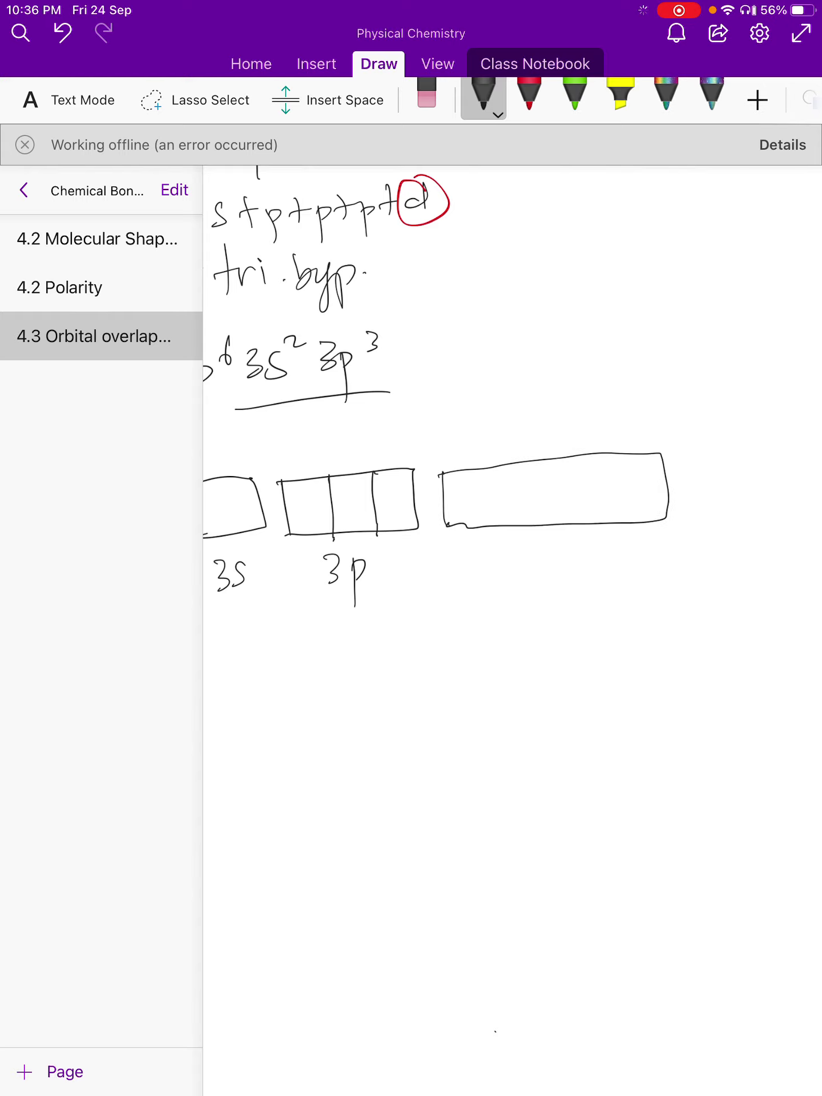
{"action": "key", "text": "ctrl+z"}
{"action": "key", "text": "ctrl+z"}
{"action": "mouse_move", "coordinate": [444, 474]}
{"action": "left_mouse_down"}
{"action": "mouse_move", "coordinate": [567, 465]}
{"action": "mouse_move", "coordinate": [683, 516]}
{"action": "mouse_move", "coordinate": [467, 531]}
{"action": "mouse_move", "coordinate": [446, 525]}
{"action": "mouse_move", "coordinate": [449, 536]}
{"action": "left_mouse_up"}
{"action": "left_click_drag", "start_coordinate": [490, 470], "coordinate": [493, 528]}
{"action": "left_click_drag", "start_coordinate": [540, 468], "coordinate": [547, 536]}
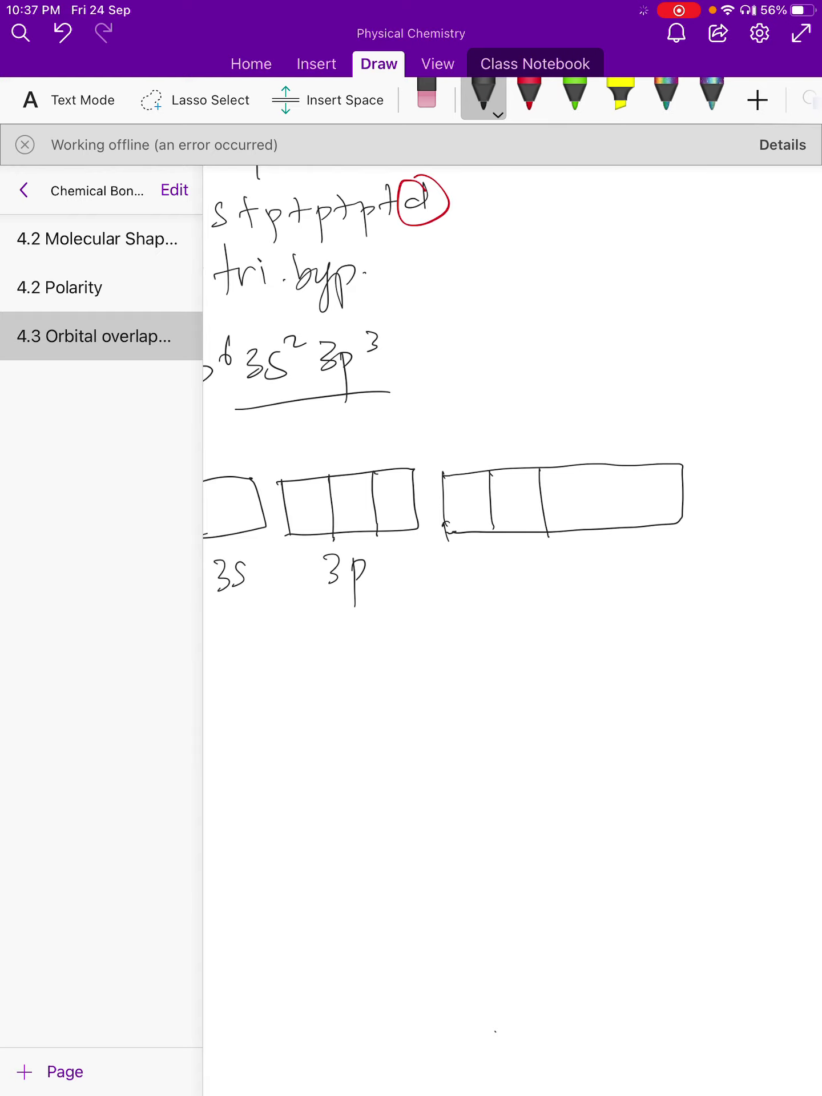
{"action": "left_click_drag", "start_coordinate": [589, 465], "coordinate": [596, 535]}
{"action": "left_click_drag", "start_coordinate": [635, 468], "coordinate": [642, 528]}
{"action": "mouse_move", "coordinate": [547, 549]}
{"action": "left_mouse_down"}
{"action": "mouse_move", "coordinate": [565, 562]}
{"action": "mouse_move", "coordinate": [551, 578]}
{"action": "left_mouse_up"}
{"action": "left_click_drag", "start_coordinate": [594, 562], "coordinate": [609, 582]}
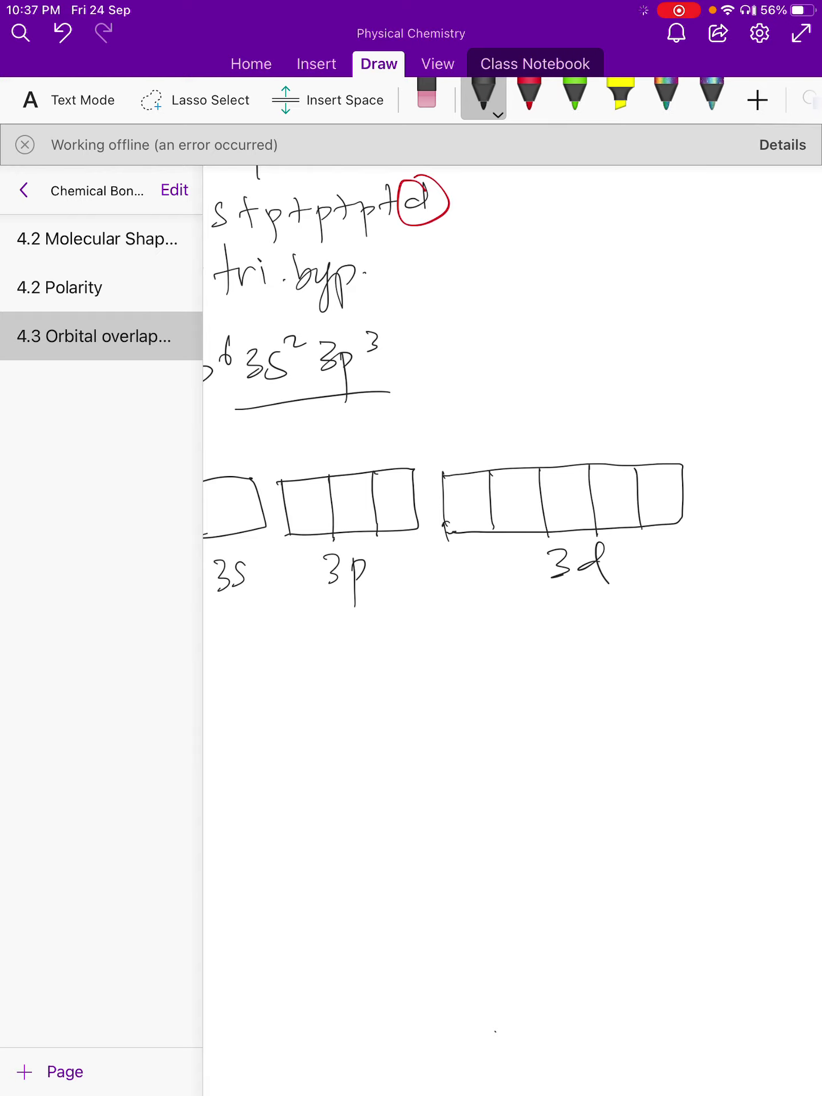
Add paired arrows in the 3s box and one up arrow in each 3p box
{"action": "scroll", "coordinate": [513, 628], "scroll_direction": "left", "scroll_amount": 3}
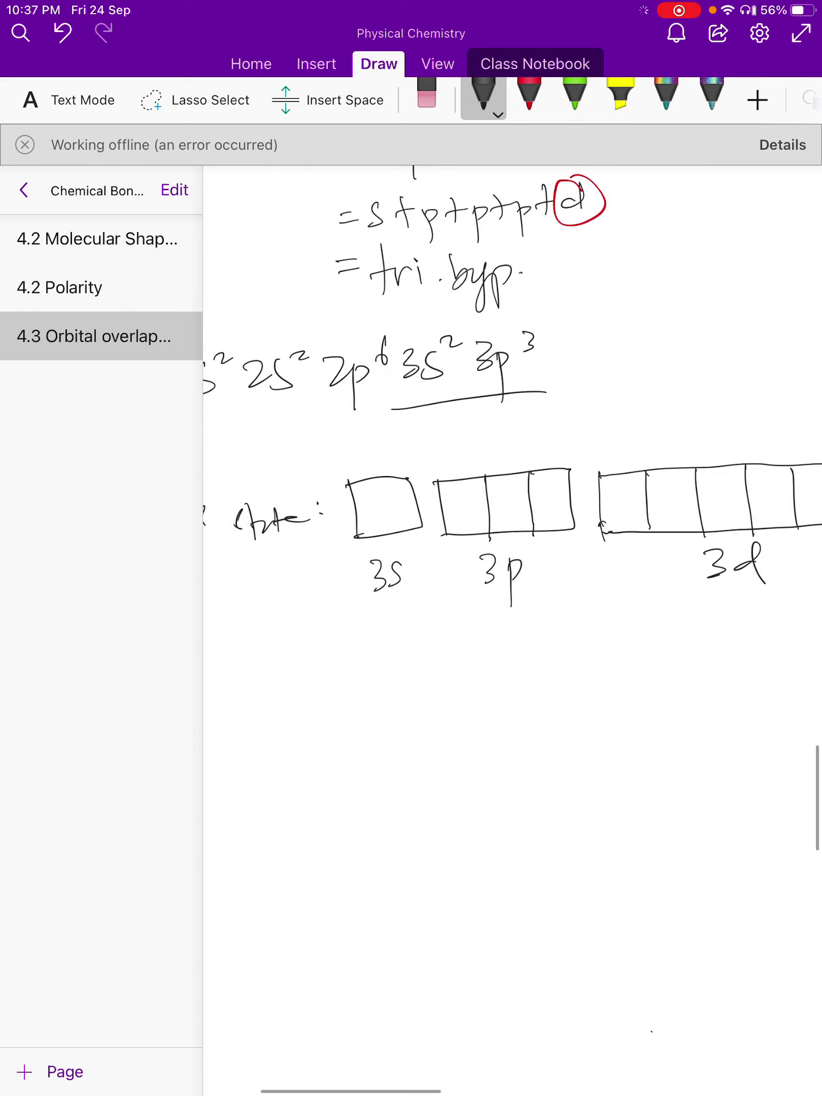
{"action": "mouse_move", "coordinate": [367, 489]}
{"action": "left_mouse_down"}
{"action": "mouse_move", "coordinate": [370, 528]}
{"action": "mouse_move", "coordinate": [381, 501]}
{"action": "mouse_move", "coordinate": [394, 527]}
{"action": "mouse_move", "coordinate": [400, 506]}
{"action": "left_mouse_up"}
{"action": "mouse_move", "coordinate": [456, 489]}
{"action": "left_mouse_down"}
{"action": "mouse_move", "coordinate": [459, 525]}
{"action": "mouse_move", "coordinate": [471, 502]}
{"action": "mouse_move", "coordinate": [508, 528]}
{"action": "left_mouse_up"}
{"action": "mouse_move", "coordinate": [494, 505]}
{"action": "left_mouse_down"}
{"action": "mouse_move", "coordinate": [520, 503]}
{"action": "mouse_move", "coordinate": [554, 522]}
{"action": "mouse_move", "coordinate": [561, 505]}
{"action": "left_mouse_up"}
Write the heading 'P excited State' below the ground-state row
{"action": "scroll", "coordinate": [512, 628], "scroll_direction": "left", "scroll_amount": 5}
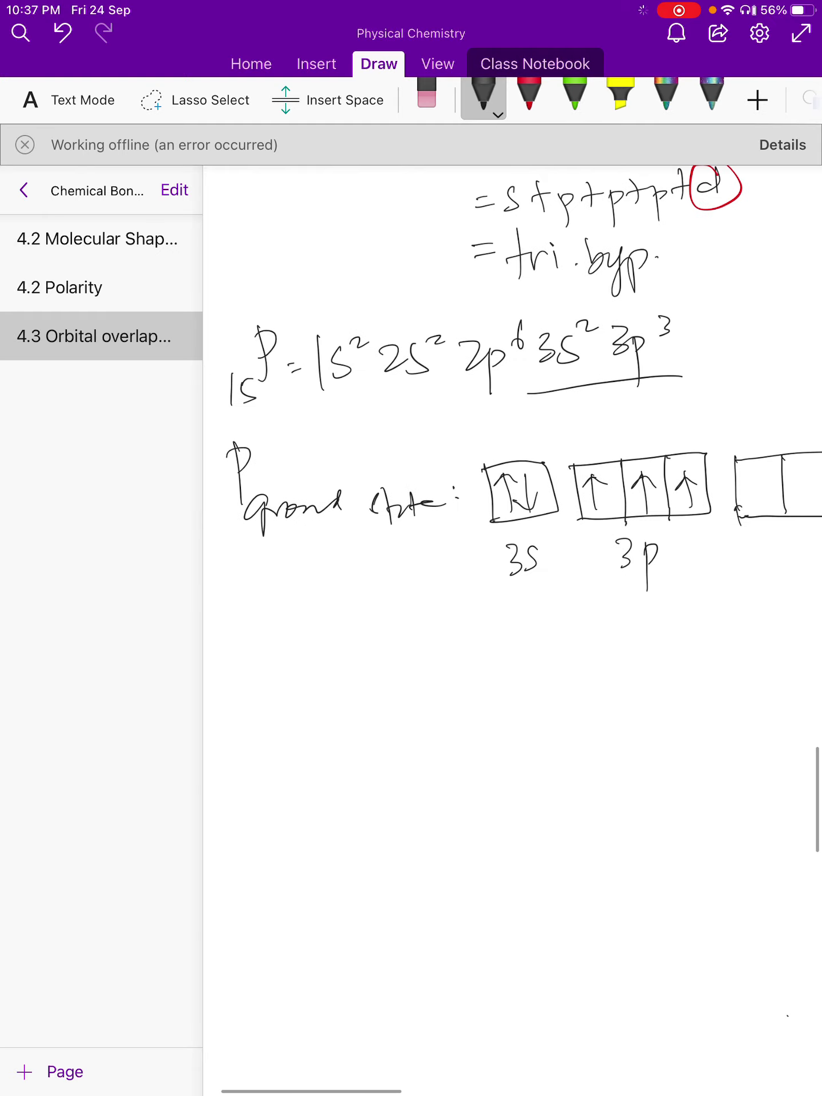
{"action": "left_click_drag", "start_coordinate": [239, 602], "coordinate": [242, 656]}
{"action": "mouse_move", "coordinate": [234, 610]}
{"action": "left_mouse_down"}
{"action": "mouse_move", "coordinate": [243, 629]}
{"action": "mouse_move", "coordinate": [288, 654]}
{"action": "left_mouse_up"}
{"action": "mouse_move", "coordinate": [287, 637]}
{"action": "left_mouse_down"}
{"action": "mouse_move", "coordinate": [309, 659]}
{"action": "mouse_move", "coordinate": [288, 660]}
{"action": "left_mouse_up"}
{"action": "mouse_move", "coordinate": [317, 640]}
{"action": "left_mouse_down"}
{"action": "mouse_move", "coordinate": [320, 658]}
{"action": "mouse_move", "coordinate": [330, 657]}
{"action": "left_mouse_up"}
{"action": "mouse_move", "coordinate": [349, 619]}
{"action": "left_mouse_down"}
{"action": "mouse_move", "coordinate": [351, 660]}
{"action": "mouse_move", "coordinate": [371, 638]}
{"action": "left_mouse_up"}
{"action": "left_click_drag", "start_coordinate": [371, 648], "coordinate": [485, 647]}
{"action": "left_click_drag", "start_coordinate": [490, 642], "coordinate": [511, 645]}
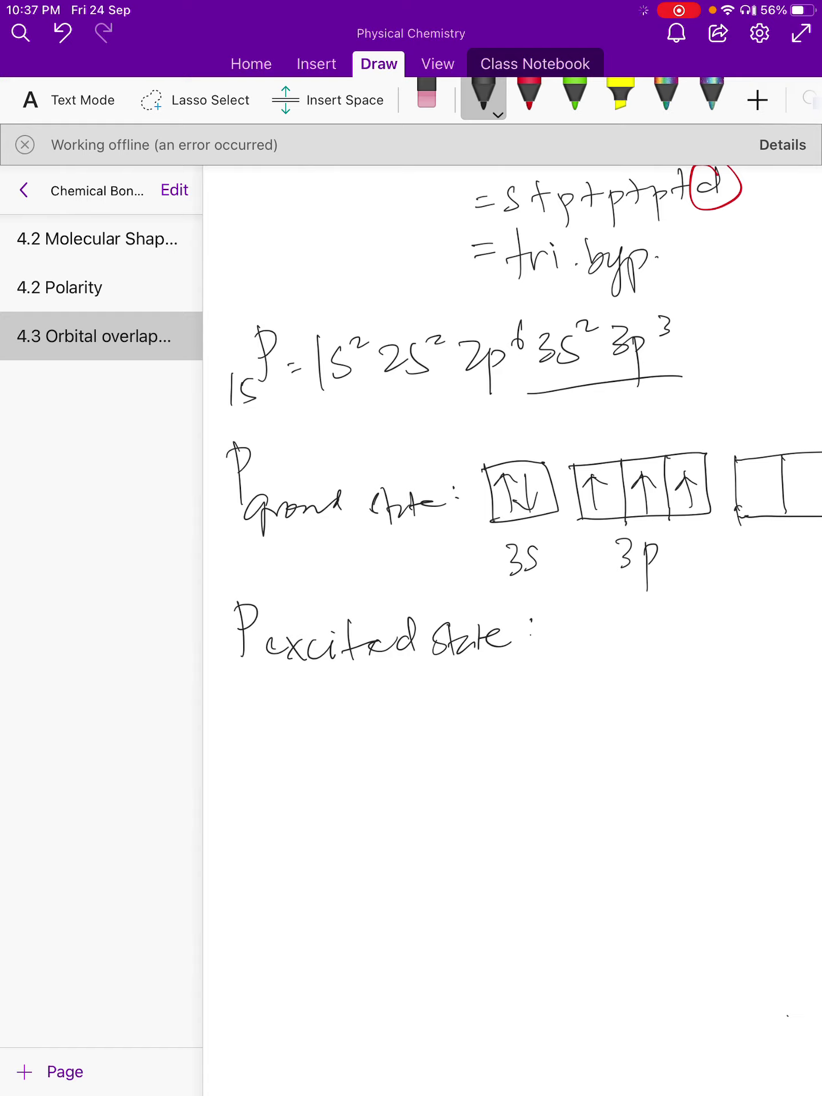
Draw the 3s box and a three-cell 3p box beside it, redoing one bad rectangle, and label 3p
{"action": "scroll", "coordinate": [513, 485], "scroll_direction": "right", "scroll_amount": 5}
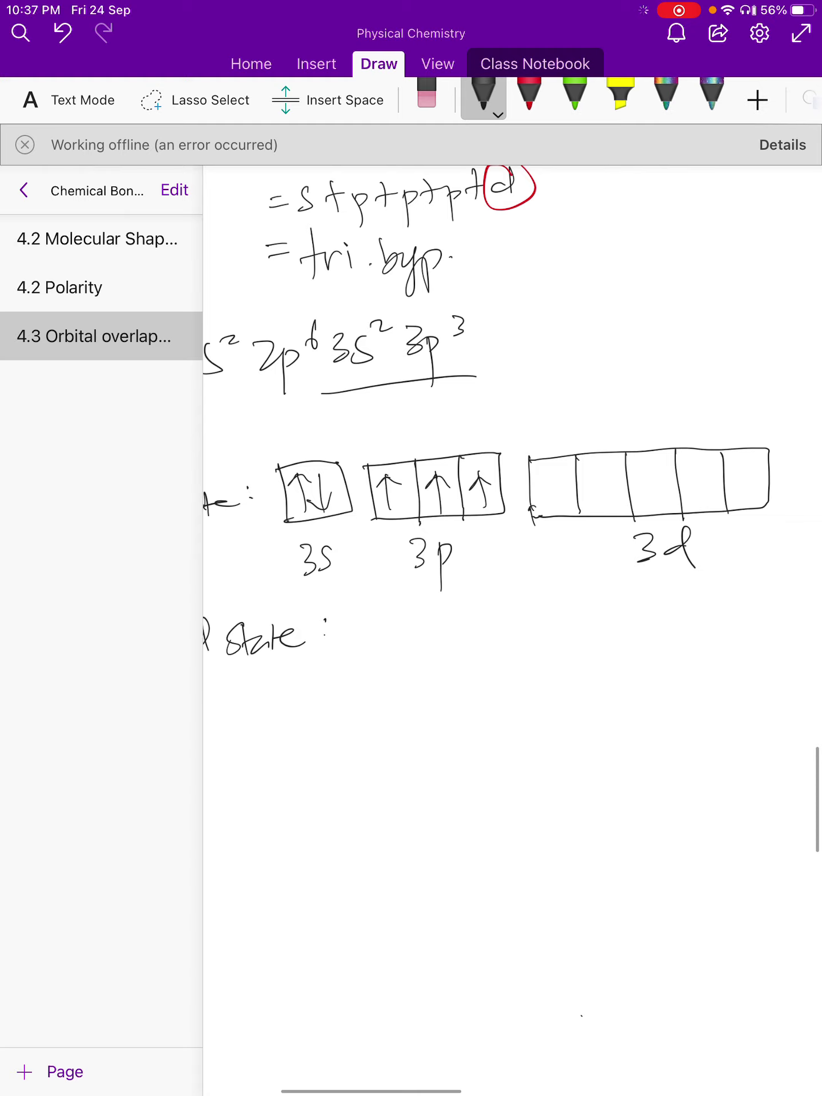
{"action": "mouse_move", "coordinate": [351, 606]}
{"action": "left_mouse_down"}
{"action": "mouse_move", "coordinate": [372, 694]}
{"action": "mouse_move", "coordinate": [390, 692]}
{"action": "left_mouse_up"}
{"action": "mouse_move", "coordinate": [424, 601]}
{"action": "left_mouse_down"}
{"action": "mouse_move", "coordinate": [428, 651]}
{"action": "mouse_move", "coordinate": [511, 595]}
{"action": "mouse_move", "coordinate": [422, 652]}
{"action": "left_mouse_up"}
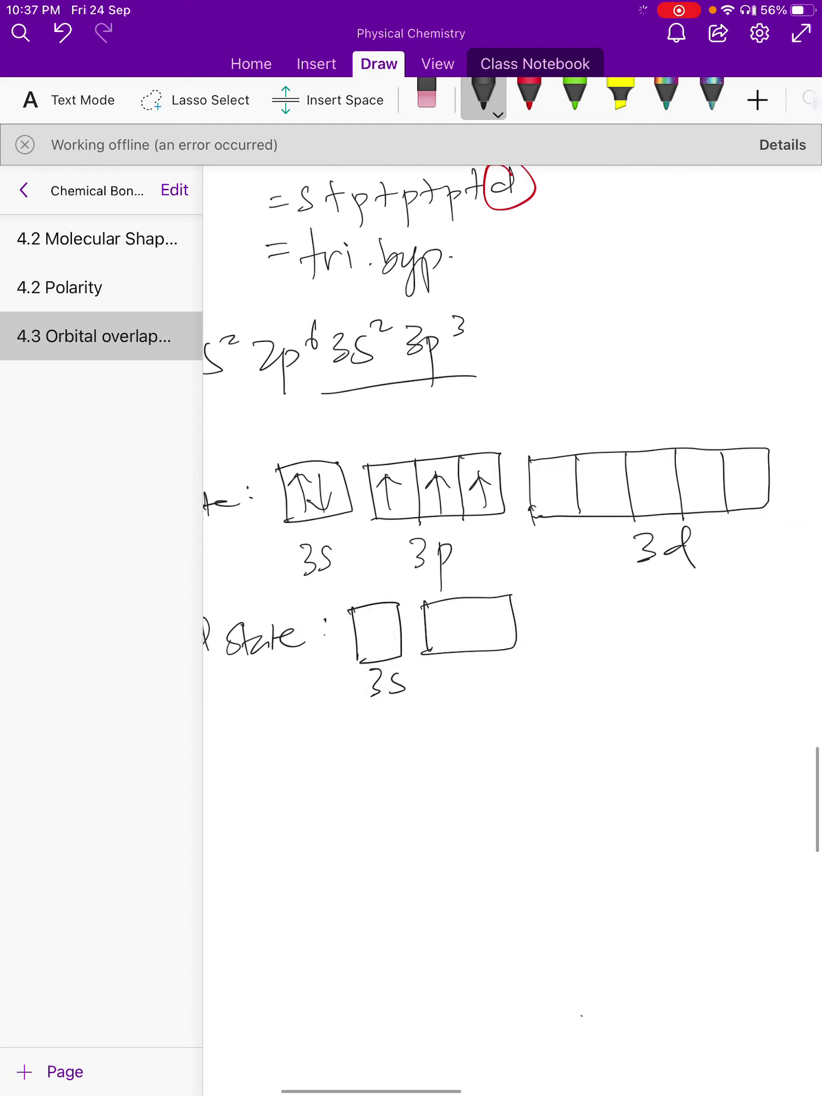
{"action": "left_click", "coordinate": [63, 33]}
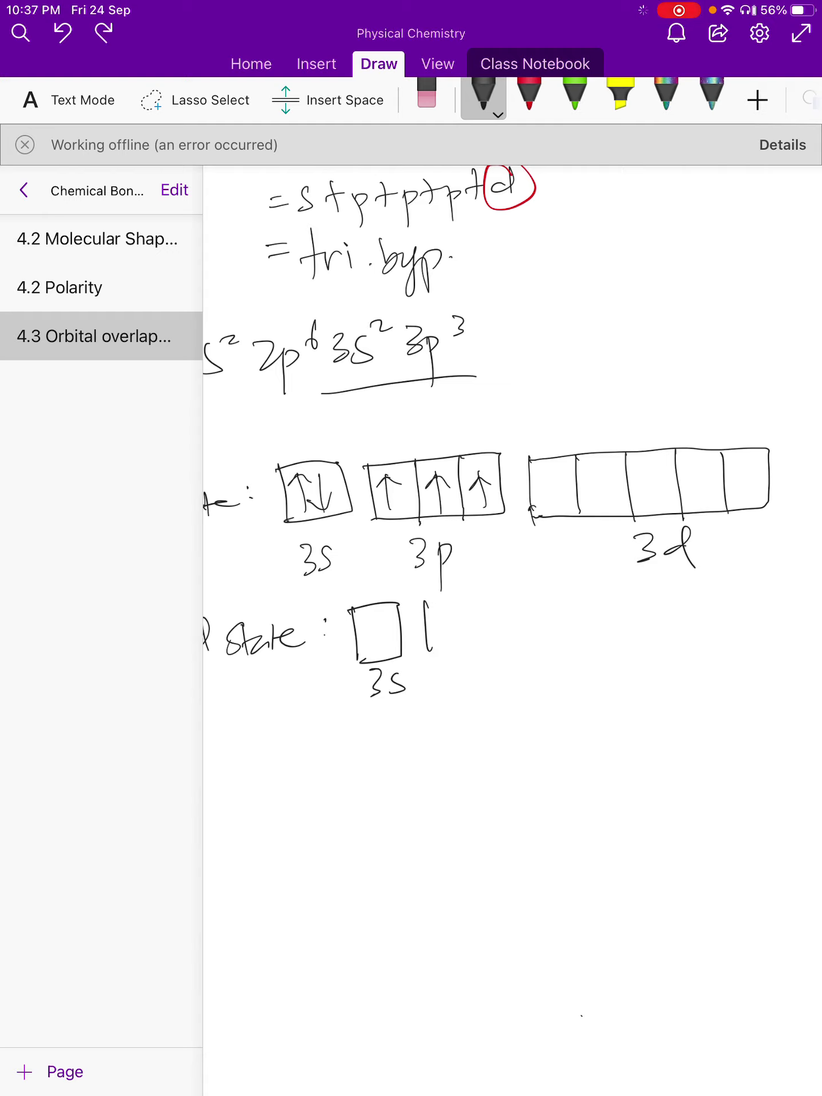
{"action": "mouse_move", "coordinate": [422, 604]}
{"action": "left_mouse_down"}
{"action": "mouse_move", "coordinate": [552, 595]}
{"action": "mouse_move", "coordinate": [448, 650]}
{"action": "mouse_move", "coordinate": [469, 651]}
{"action": "left_mouse_up"}
{"action": "mouse_move", "coordinate": [502, 596]}
{"action": "left_mouse_down"}
{"action": "mouse_move", "coordinate": [503, 646]}
{"action": "mouse_move", "coordinate": [475, 688]}
{"action": "left_mouse_up"}
{"action": "mouse_move", "coordinate": [498, 671]}
{"action": "left_mouse_down"}
{"action": "mouse_move", "coordinate": [499, 708]}
{"action": "mouse_move", "coordinate": [511, 680]}
{"action": "left_mouse_up"}
{"action": "left_click_drag", "start_coordinate": [570, 596], "coordinate": [569, 643]}
Draw a long five-cell 3d box, touch up its dividers and label it 3d
{"action": "mouse_move", "coordinate": [567, 599]}
{"action": "left_mouse_down"}
{"action": "mouse_move", "coordinate": [793, 594]}
{"action": "mouse_move", "coordinate": [660, 642]}
{"action": "mouse_move", "coordinate": [567, 649]}
{"action": "left_mouse_up"}
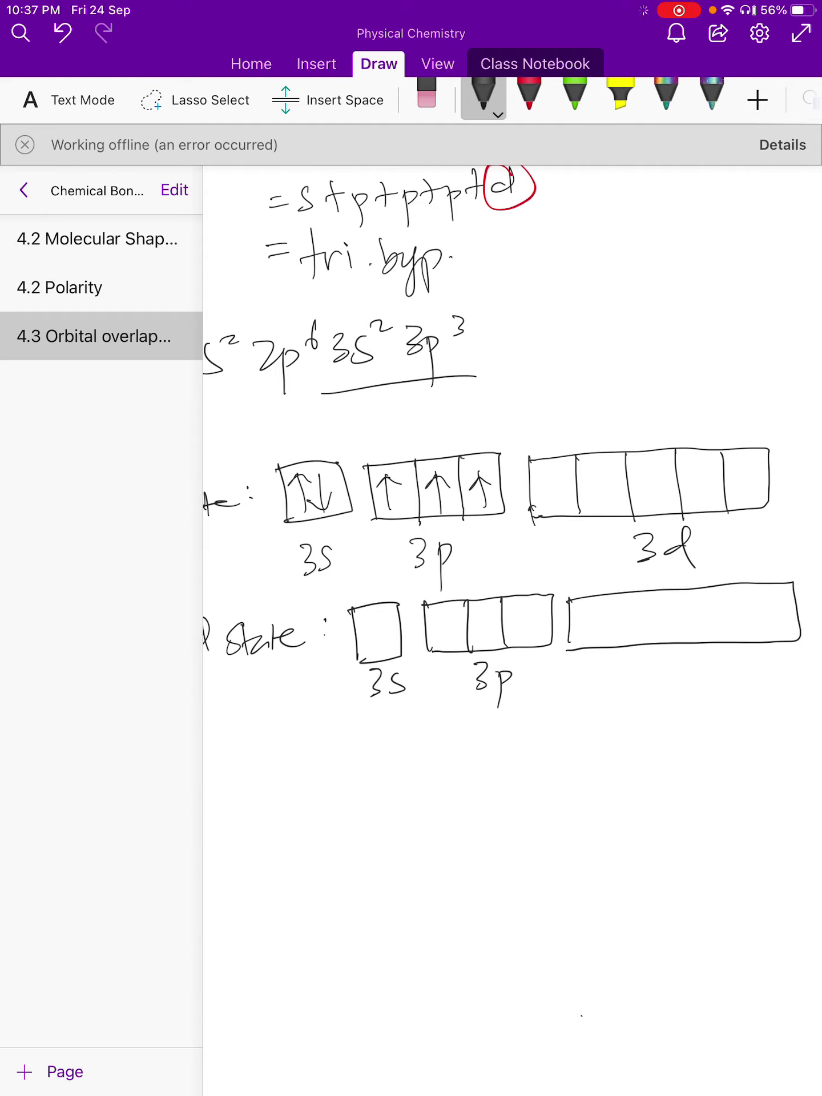
{"action": "left_click_drag", "start_coordinate": [609, 598], "coordinate": [615, 654]}
{"action": "left_click_drag", "start_coordinate": [662, 590], "coordinate": [666, 645]}
{"action": "left_click_drag", "start_coordinate": [709, 586], "coordinate": [712, 640]}
{"action": "left_click_drag", "start_coordinate": [750, 588], "coordinate": [753, 644]}
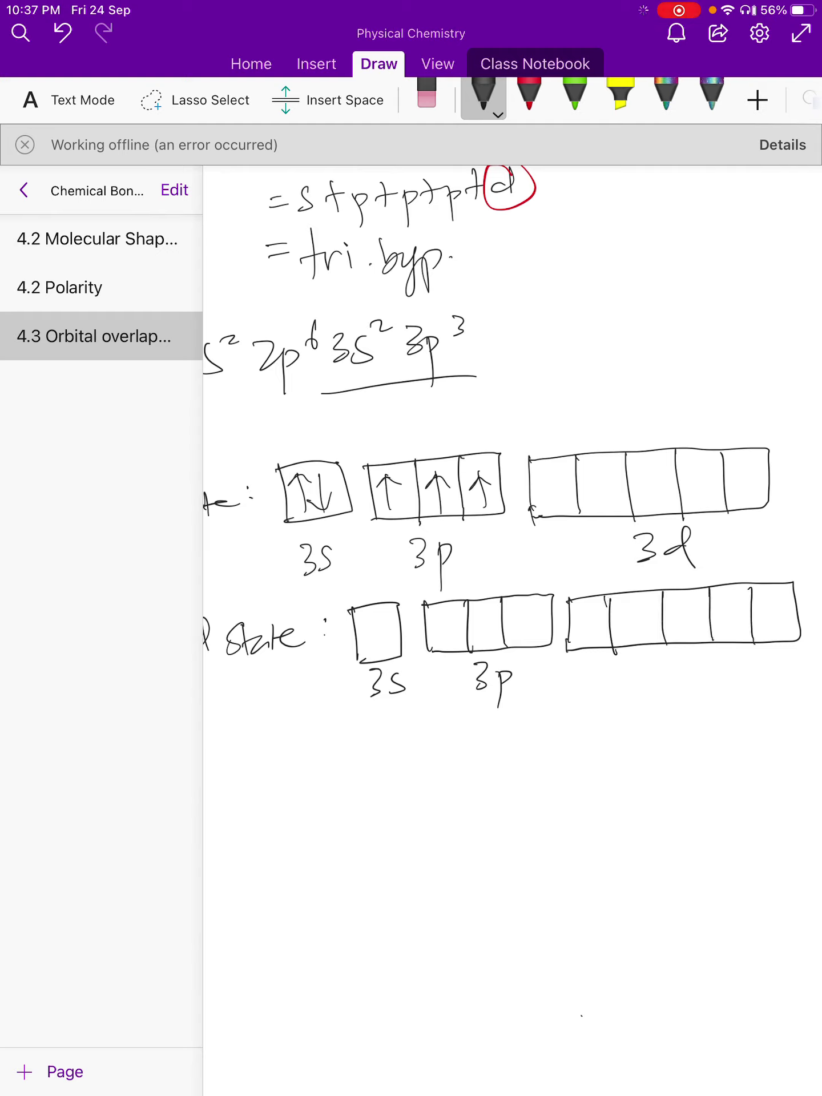
{"action": "left_click_drag", "start_coordinate": [606, 591], "coordinate": [607, 609]}
{"action": "left_click_drag", "start_coordinate": [749, 600], "coordinate": [747, 584]}
{"action": "mouse_move", "coordinate": [663, 670]}
{"action": "left_mouse_down"}
{"action": "mouse_move", "coordinate": [660, 696]}
{"action": "mouse_move", "coordinate": [691, 692]}
{"action": "left_mouse_up"}
{"action": "left_click_drag", "start_coordinate": [700, 655], "coordinate": [706, 707]}
Put single up arrows in the 3s box, each 3p cell and the first 3d cell
{"action": "mouse_move", "coordinate": [372, 659]}
{"action": "left_mouse_down"}
{"action": "mouse_move", "coordinate": [370, 615]}
{"action": "mouse_move", "coordinate": [384, 635]}
{"action": "left_mouse_up"}
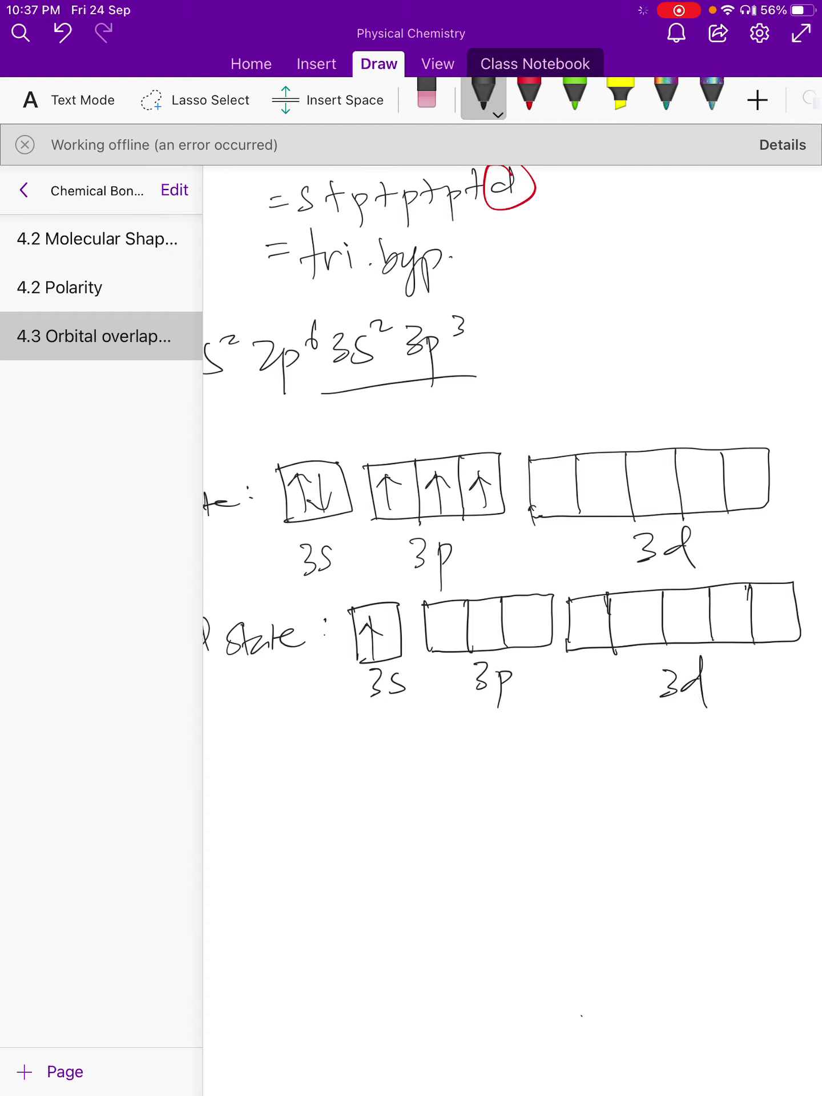
{"action": "left_click_drag", "start_coordinate": [443, 651], "coordinate": [440, 609]}
{"action": "mouse_move", "coordinate": [489, 648]}
{"action": "left_mouse_down"}
{"action": "mouse_move", "coordinate": [488, 610]}
{"action": "mouse_move", "coordinate": [520, 606]}
{"action": "mouse_move", "coordinate": [527, 627]}
{"action": "mouse_move", "coordinate": [544, 630]}
{"action": "left_mouse_up"}
{"action": "left_click_drag", "start_coordinate": [585, 648], "coordinate": [583, 607]}
{"action": "left_click_drag", "start_coordinate": [583, 608], "coordinate": [610, 625]}
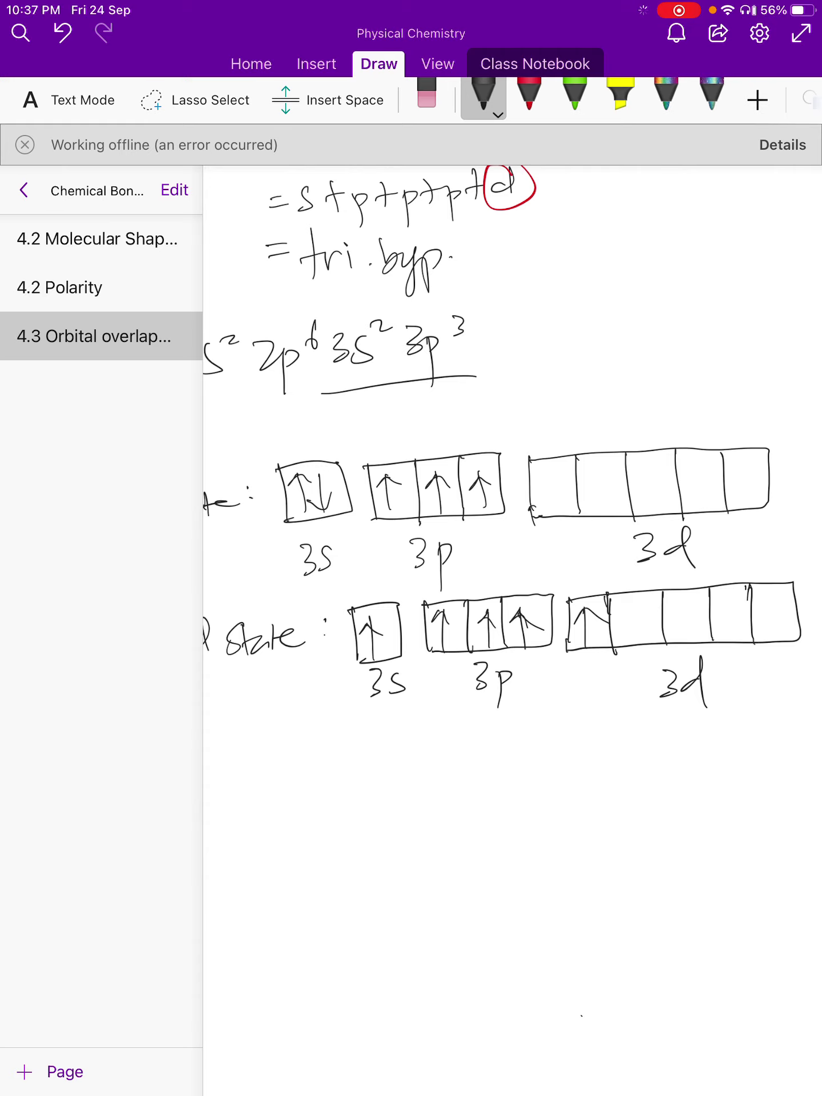
Start writing the 'P hybrid state' heading below the excited state
{"action": "scroll", "coordinate": [512, 628], "scroll_direction": "left", "scroll_amount": 5}
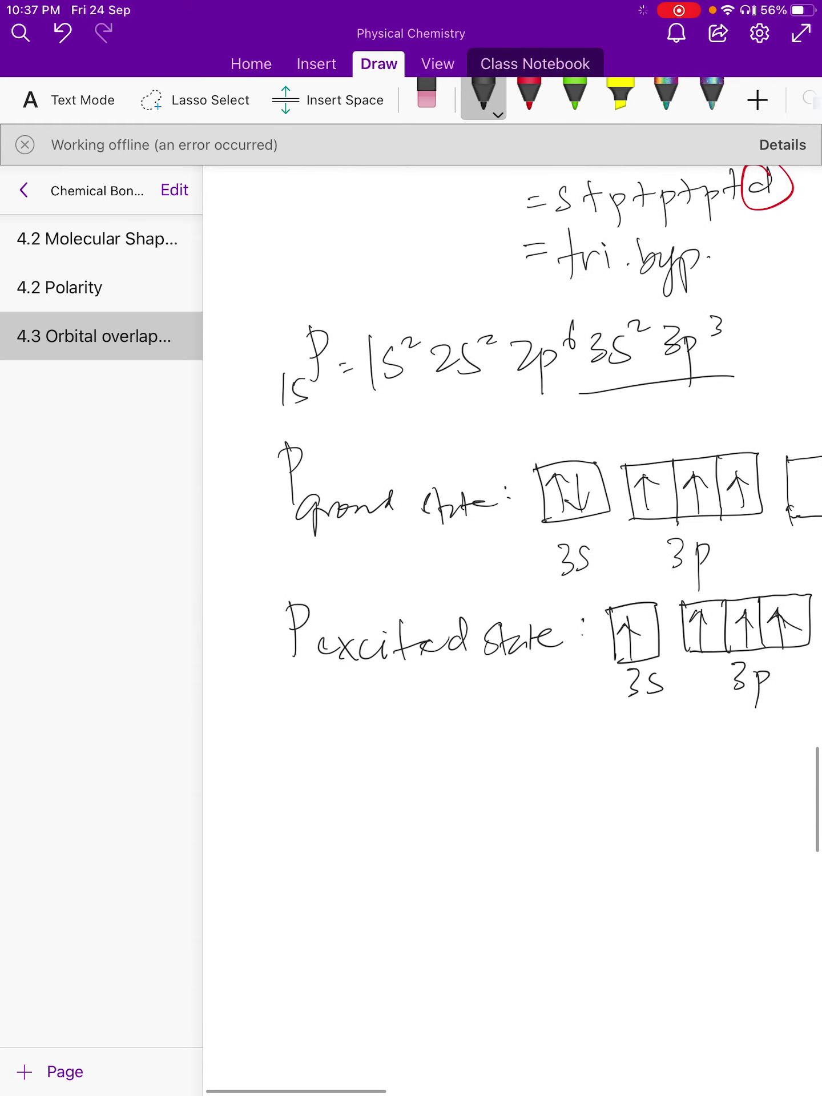
{"action": "left_click_drag", "start_coordinate": [294, 716], "coordinate": [299, 801]}
{"action": "mouse_move", "coordinate": [294, 734]}
{"action": "left_mouse_down"}
{"action": "mouse_move", "coordinate": [298, 757]}
{"action": "mouse_move", "coordinate": [321, 787]}
{"action": "mouse_move", "coordinate": [356, 805]}
{"action": "mouse_move", "coordinate": [420, 761]}
{"action": "mouse_move", "coordinate": [403, 759]}
{"action": "mouse_move", "coordinate": [392, 795]}
{"action": "left_mouse_up"}
Finish the heading so it reads 'P hybrid state :'
{"action": "mouse_move", "coordinate": [459, 768]}
{"action": "left_mouse_down"}
{"action": "mouse_move", "coordinate": [446, 797]}
{"action": "mouse_move", "coordinate": [484, 793]}
{"action": "left_mouse_up"}
{"action": "mouse_move", "coordinate": [487, 766]}
{"action": "left_mouse_down"}
{"action": "mouse_move", "coordinate": [485, 783]}
{"action": "mouse_move", "coordinate": [520, 785]}
{"action": "left_mouse_up"}
{"action": "left_click_drag", "start_coordinate": [535, 764], "coordinate": [536, 767]}
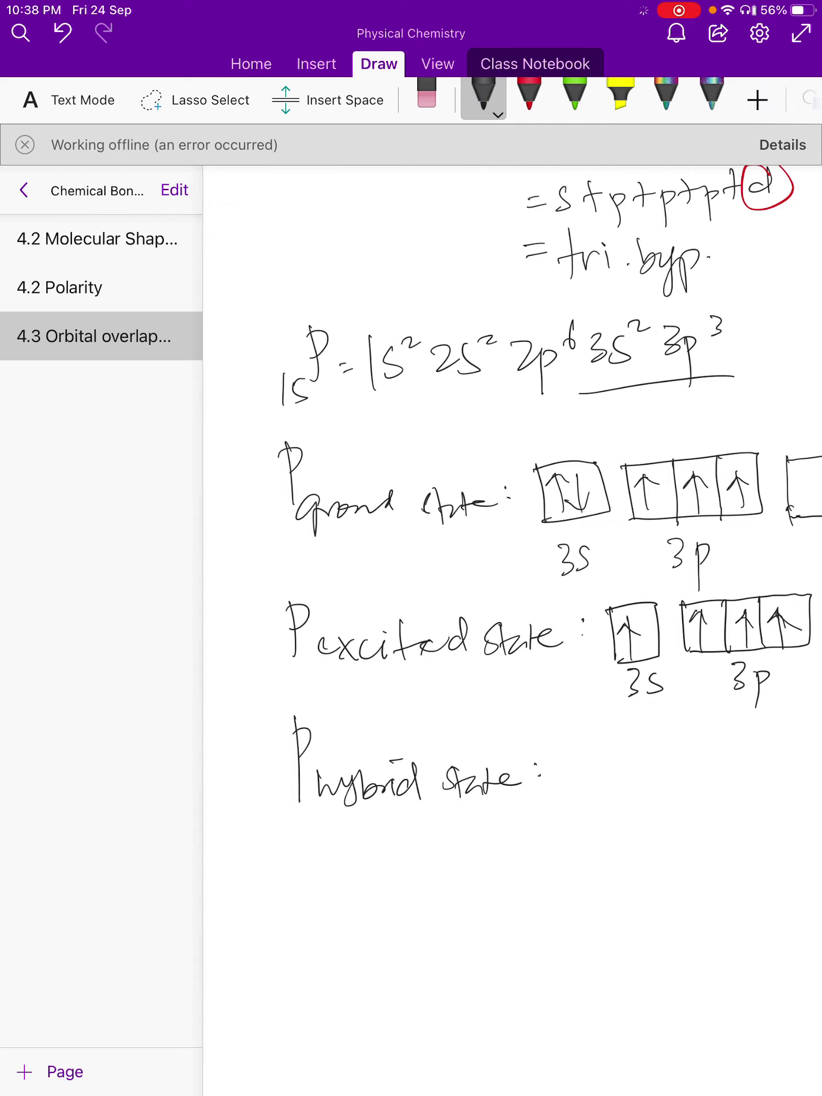
Draw a five-cell hybrid orbital box and label it sp³d underneath
{"action": "scroll", "coordinate": [512, 627], "scroll_direction": "right", "scroll_amount": 5}
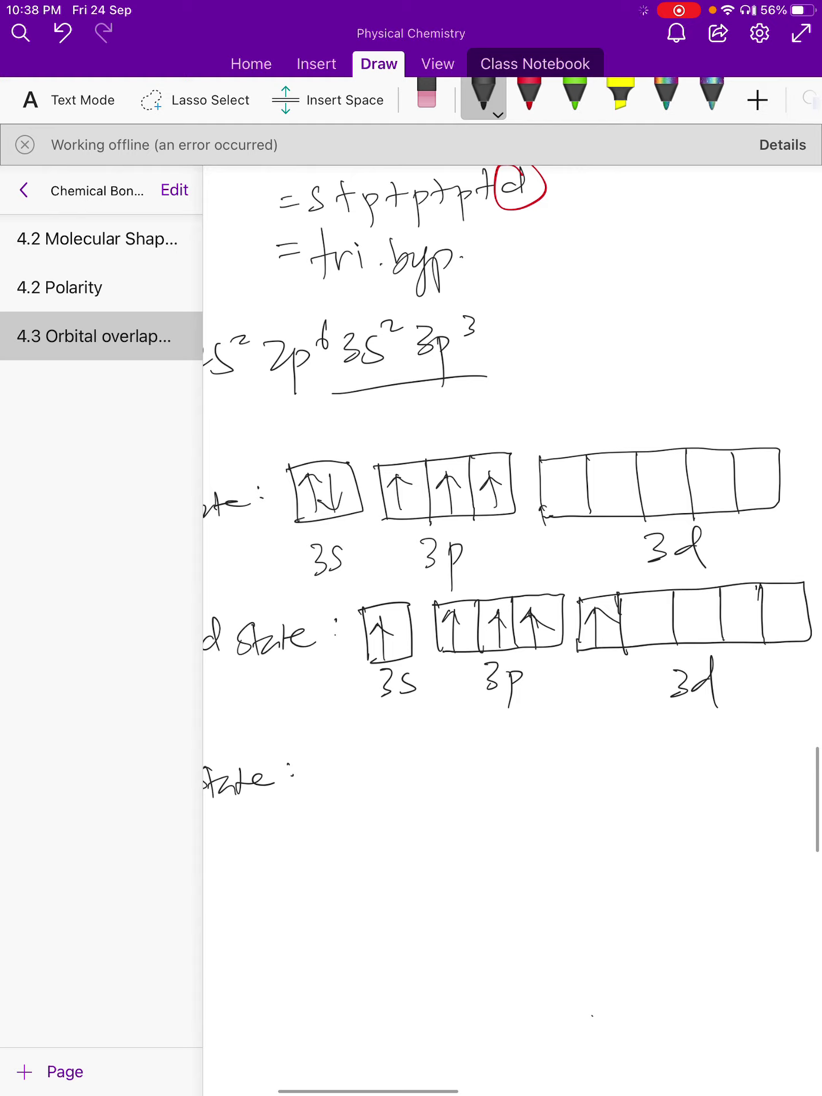
{"action": "mouse_move", "coordinate": [342, 741]}
{"action": "left_mouse_down"}
{"action": "mouse_move", "coordinate": [347, 806]}
{"action": "mouse_move", "coordinate": [386, 740]}
{"action": "mouse_move", "coordinate": [665, 718]}
{"action": "mouse_move", "coordinate": [684, 793]}
{"action": "mouse_move", "coordinate": [345, 815]}
{"action": "left_mouse_up"}
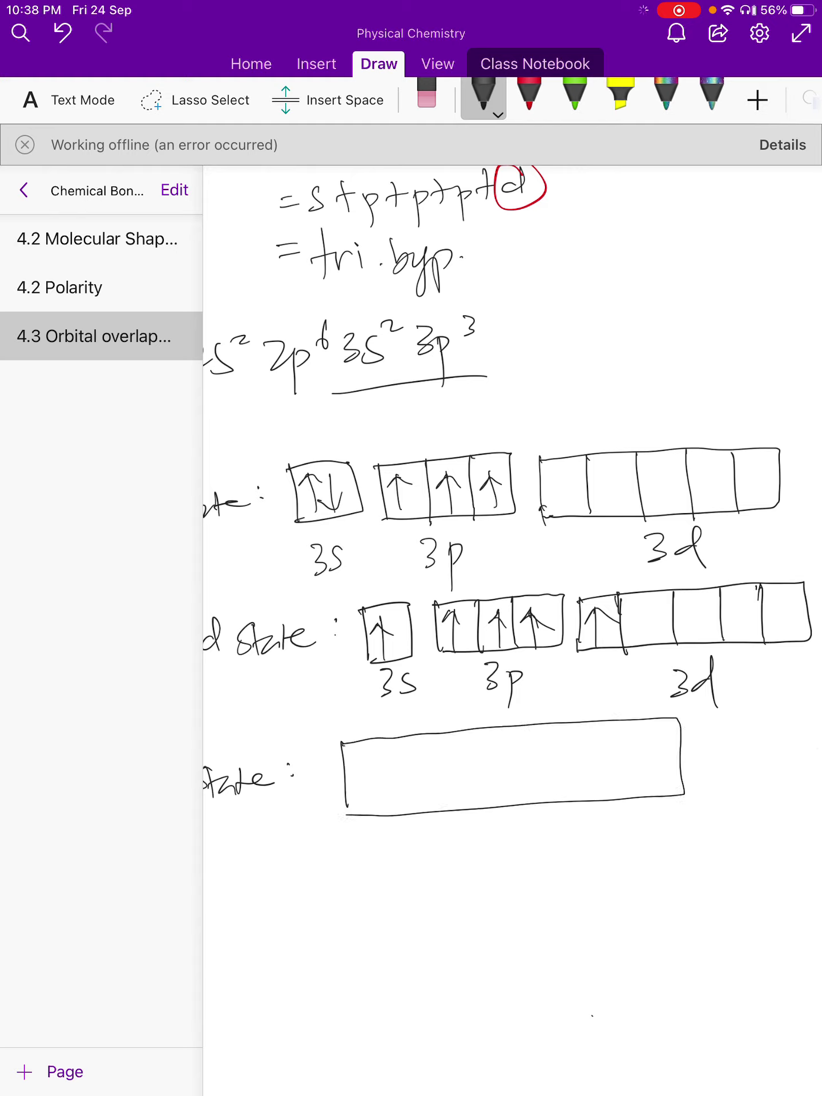
{"action": "left_click_drag", "start_coordinate": [399, 737], "coordinate": [404, 809]}
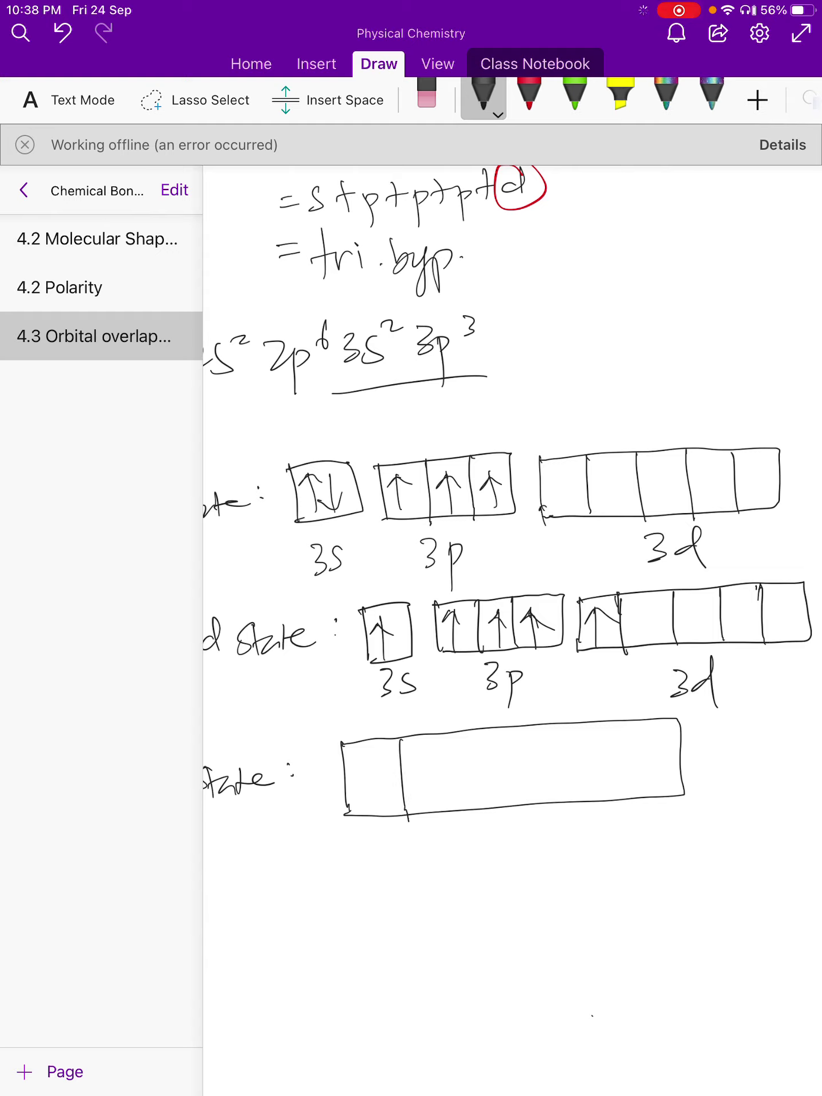
{"action": "left_click_drag", "start_coordinate": [473, 727], "coordinate": [483, 811]}
{"action": "left_click_drag", "start_coordinate": [543, 723], "coordinate": [552, 803]}
{"action": "left_click_drag", "start_coordinate": [599, 725], "coordinate": [605, 798]}
{"action": "left_click_drag", "start_coordinate": [497, 839], "coordinate": [495, 863]}
{"action": "left_click_drag", "start_coordinate": [514, 839], "coordinate": [523, 879]}
{"action": "left_click_drag", "start_coordinate": [514, 843], "coordinate": [519, 857]}
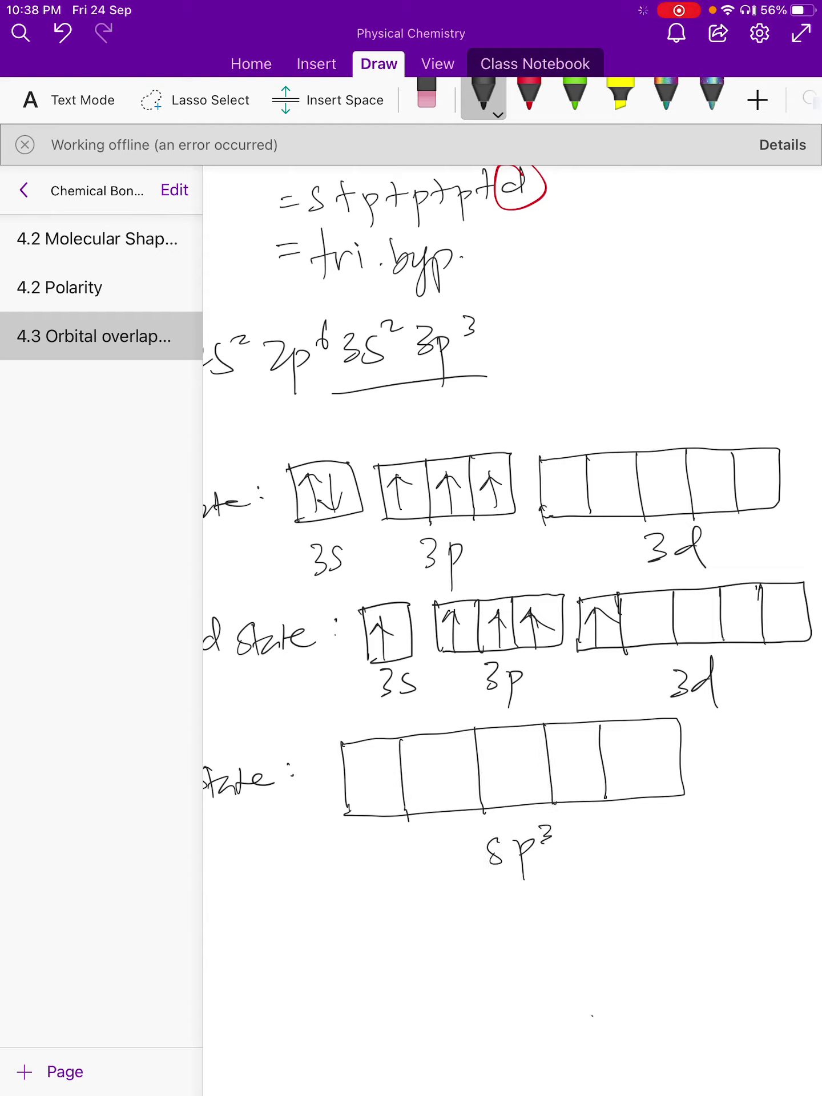
{"action": "left_click_drag", "start_coordinate": [572, 839], "coordinate": [582, 859]}
Ink one up arrow in each of the five sp³d cells
{"action": "mouse_move", "coordinate": [374, 752]}
{"action": "left_mouse_down"}
{"action": "mouse_move", "coordinate": [375, 806]}
{"action": "mouse_move", "coordinate": [394, 768]}
{"action": "mouse_move", "coordinate": [427, 796]}
{"action": "mouse_move", "coordinate": [438, 764]}
{"action": "left_mouse_up"}
{"action": "left_click_drag", "start_coordinate": [506, 740], "coordinate": [508, 786]}
{"action": "mouse_move", "coordinate": [489, 754]}
{"action": "left_mouse_down"}
{"action": "mouse_move", "coordinate": [505, 737]}
{"action": "mouse_move", "coordinate": [522, 757]}
{"action": "left_mouse_up"}
{"action": "mouse_move", "coordinate": [562, 740]}
{"action": "left_mouse_down"}
{"action": "mouse_move", "coordinate": [563, 781]}
{"action": "mouse_move", "coordinate": [574, 750]}
{"action": "left_mouse_up"}
{"action": "left_click_drag", "start_coordinate": [633, 732], "coordinate": [634, 786]}
{"action": "mouse_move", "coordinate": [619, 748]}
{"action": "left_mouse_down"}
{"action": "mouse_move", "coordinate": [641, 736]}
{"action": "mouse_move", "coordinate": [659, 749]}
{"action": "left_mouse_up"}
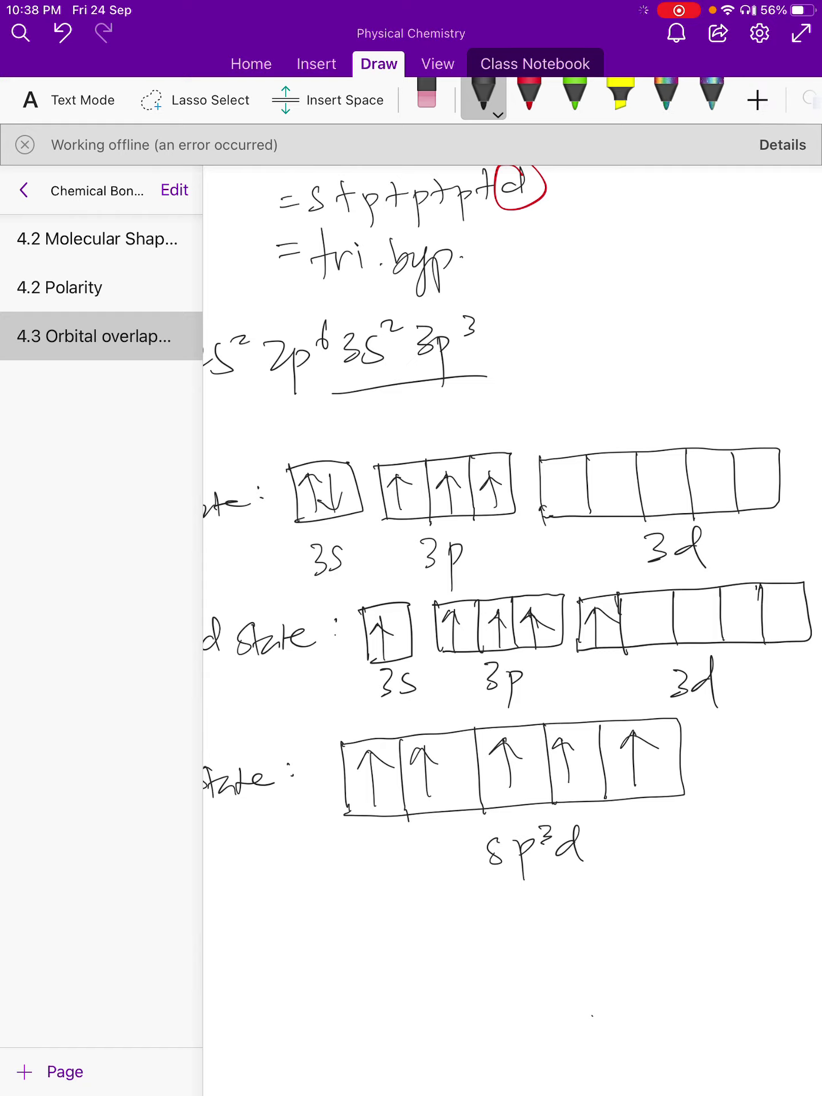
{"action": "scroll", "coordinate": [511, 617], "scroll_direction": "down", "scroll_amount": 3}
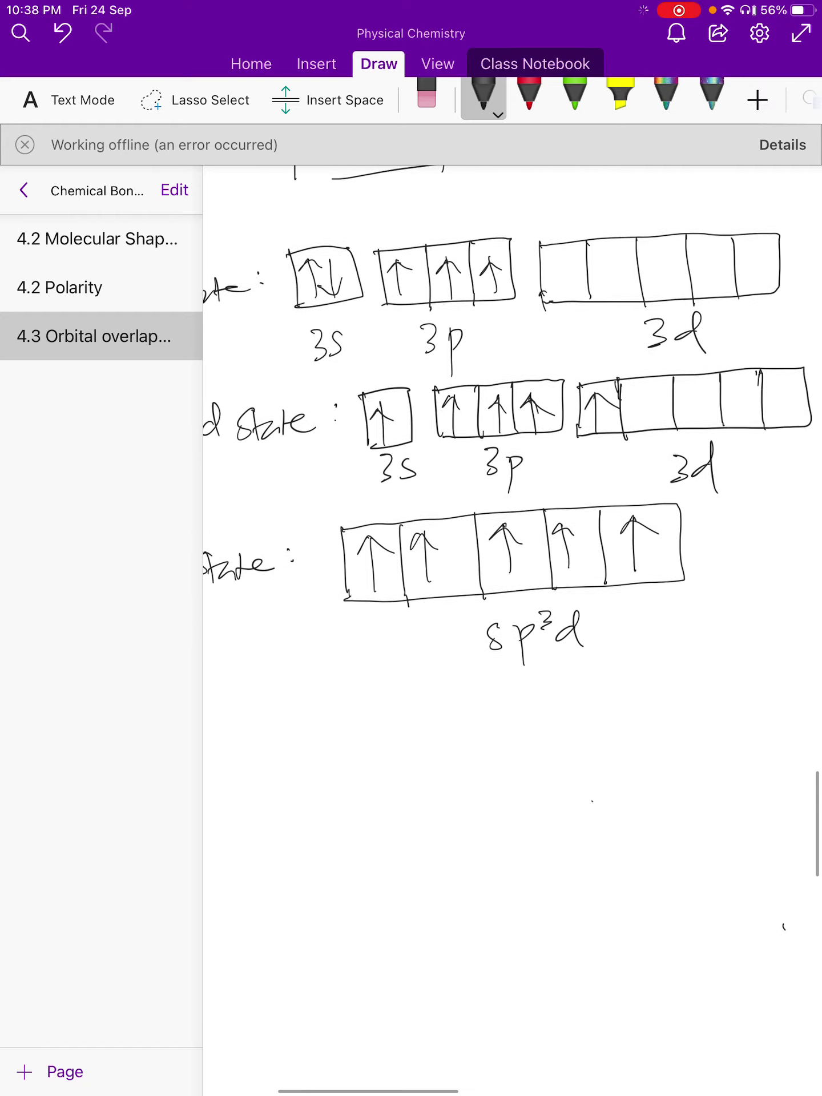
Circle the right-hand Cl of the PCl5 sketch in green, returning to black ink
{"action": "scroll", "coordinate": [511, 616], "scroll_direction": "down", "scroll_amount": 3}
{"action": "scroll", "coordinate": [499, 428], "scroll_direction": "right", "scroll_amount": 1}
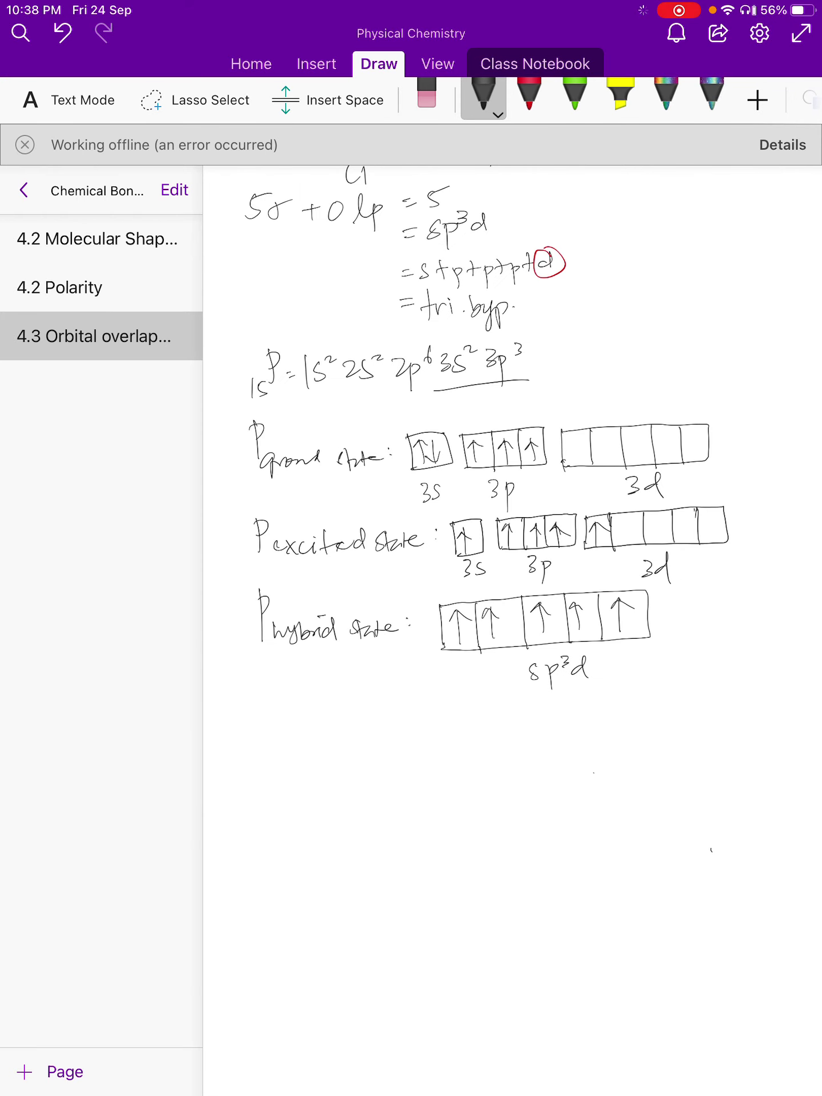
{"action": "scroll", "coordinate": [510, 628], "scroll_direction": "up", "scroll_amount": 7}
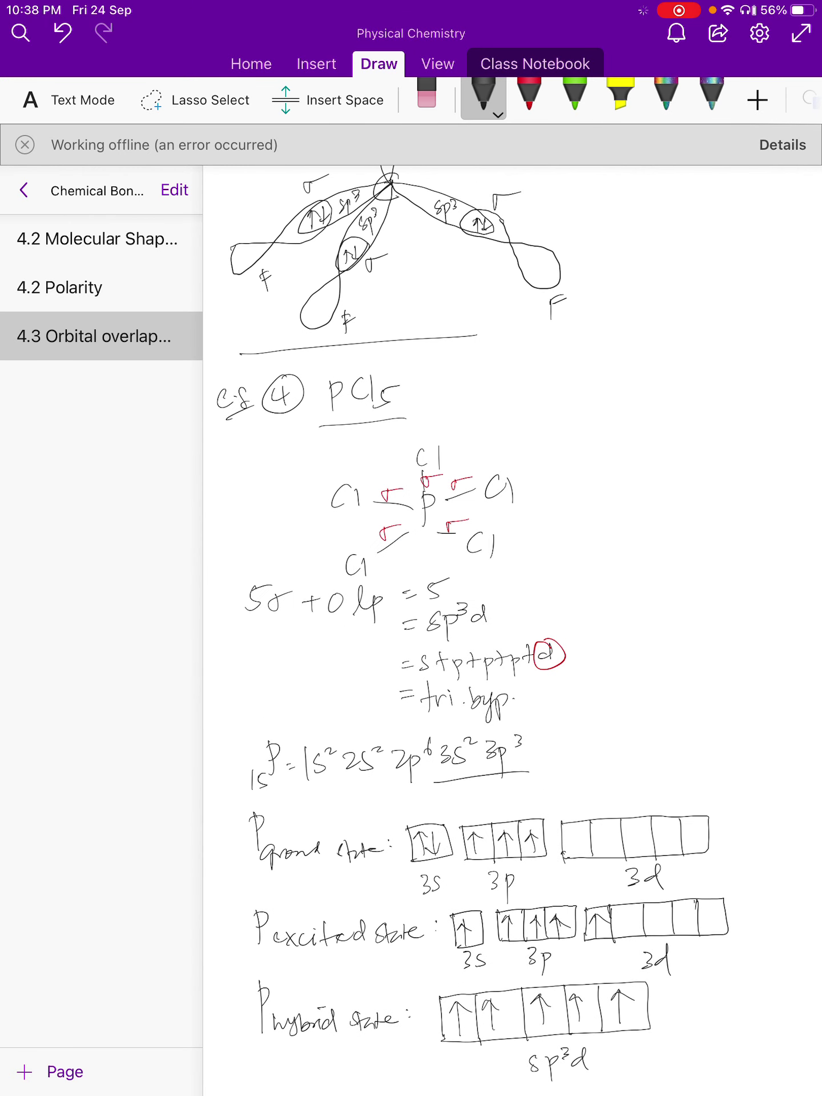
{"action": "left_click", "coordinate": [575, 94]}
{"action": "mouse_move", "coordinate": [510, 453]}
{"action": "left_mouse_down"}
{"action": "mouse_move", "coordinate": [514, 497]}
{"action": "mouse_move", "coordinate": [504, 452]}
{"action": "left_mouse_up"}
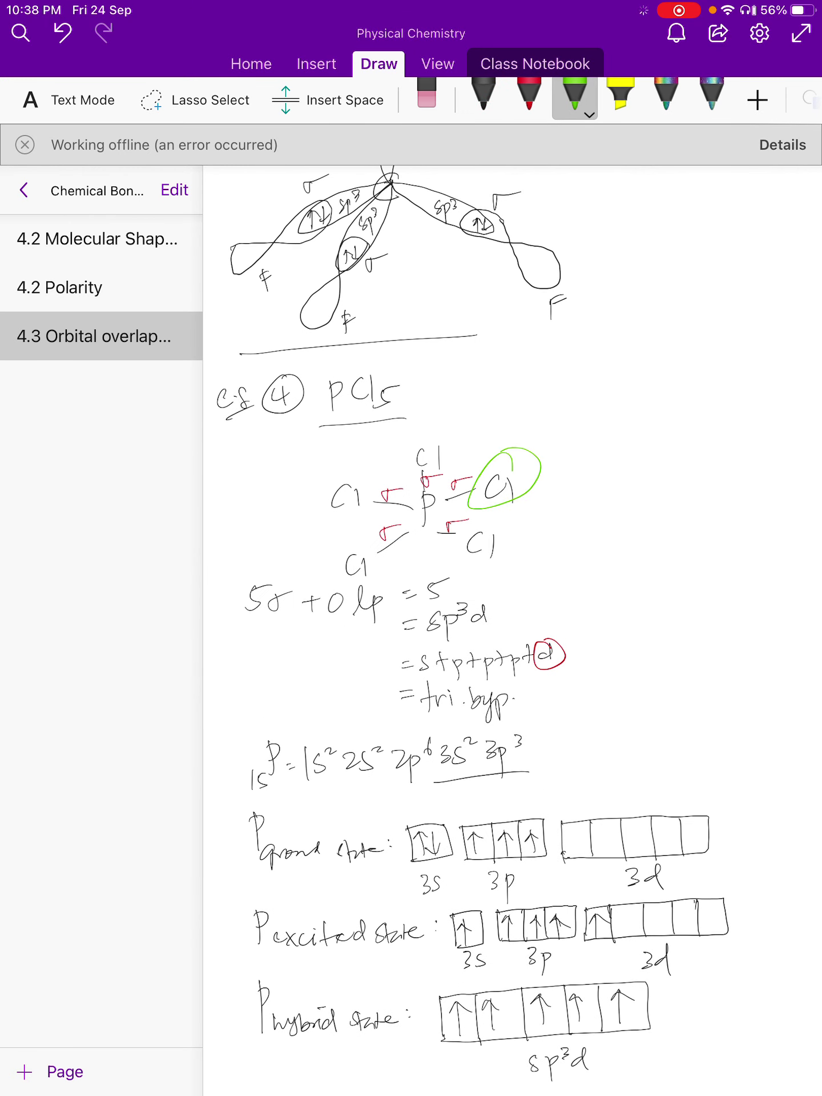
{"action": "left_click", "coordinate": [483, 94]}
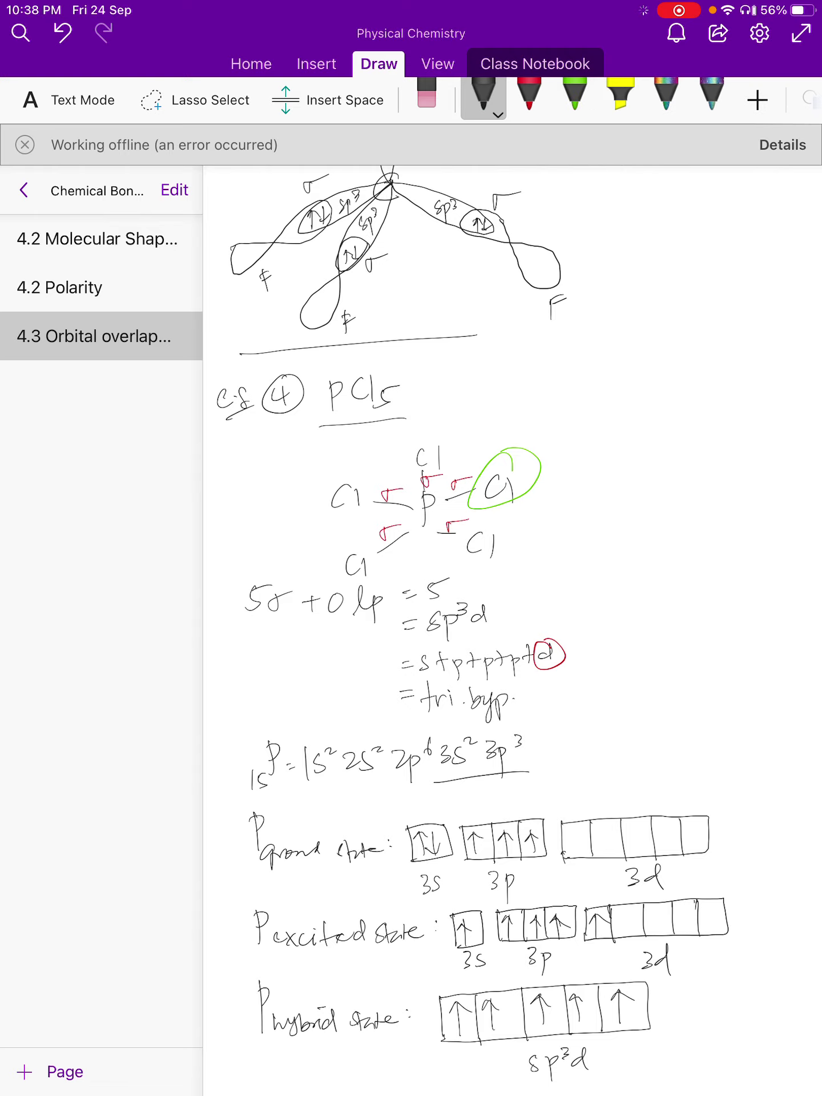
Return below the sp³d row, leaving a small stray mark, and pick the red pen
{"action": "scroll", "coordinate": [514, 628], "scroll_direction": "down", "scroll_amount": 10}
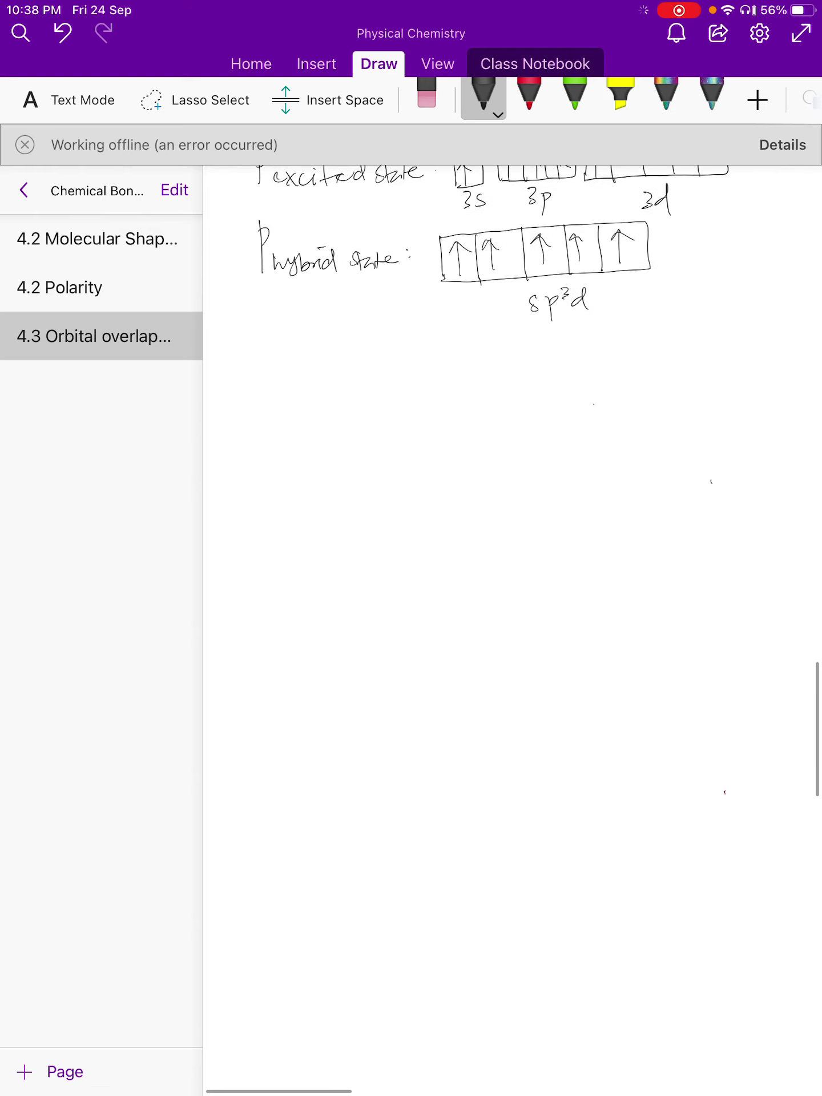
{"action": "scroll", "coordinate": [513, 628], "scroll_direction": "up", "scroll_amount": 8}
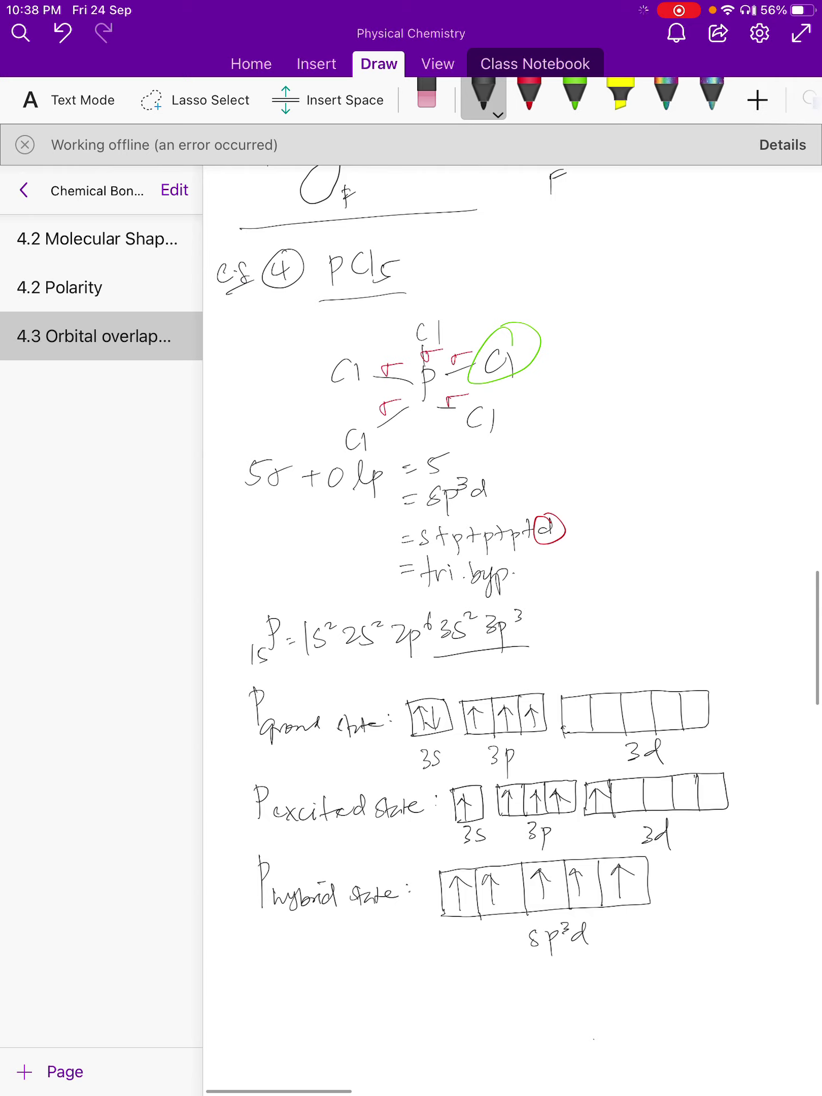
{"action": "scroll", "coordinate": [514, 628], "scroll_direction": "up", "scroll_amount": 3}
{"action": "scroll", "coordinate": [513, 628], "scroll_direction": "down", "scroll_amount": 1}
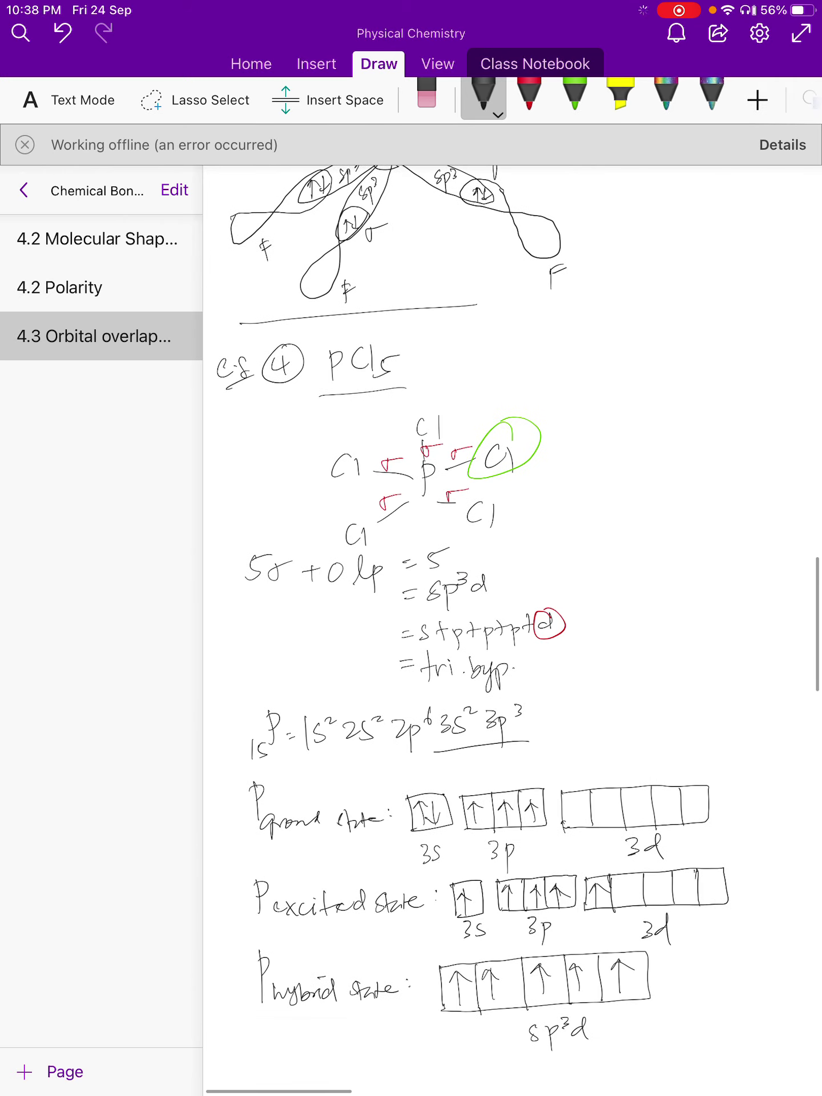
{"action": "left_click_drag", "start_coordinate": [521, 676], "coordinate": [539, 660]}
{"action": "scroll", "coordinate": [514, 627], "scroll_direction": "down", "scroll_amount": 10}
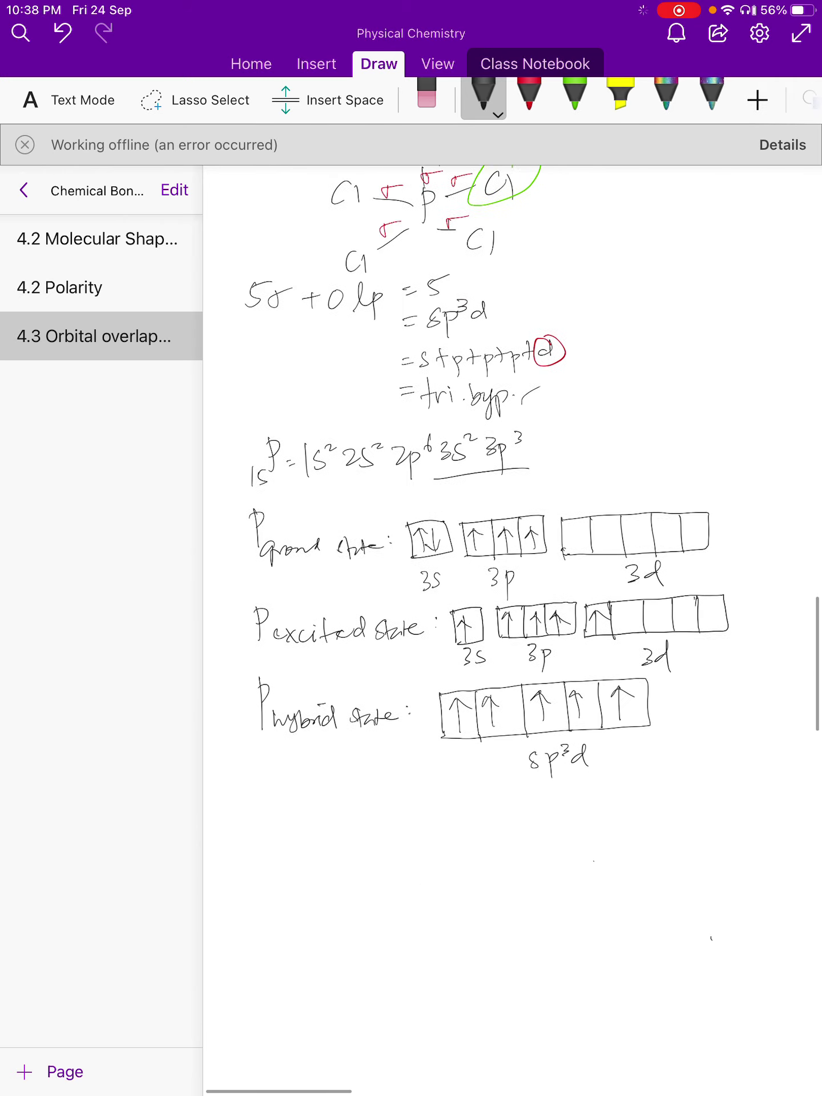
{"action": "scroll", "coordinate": [514, 628], "scroll_direction": "right", "scroll_amount": 5}
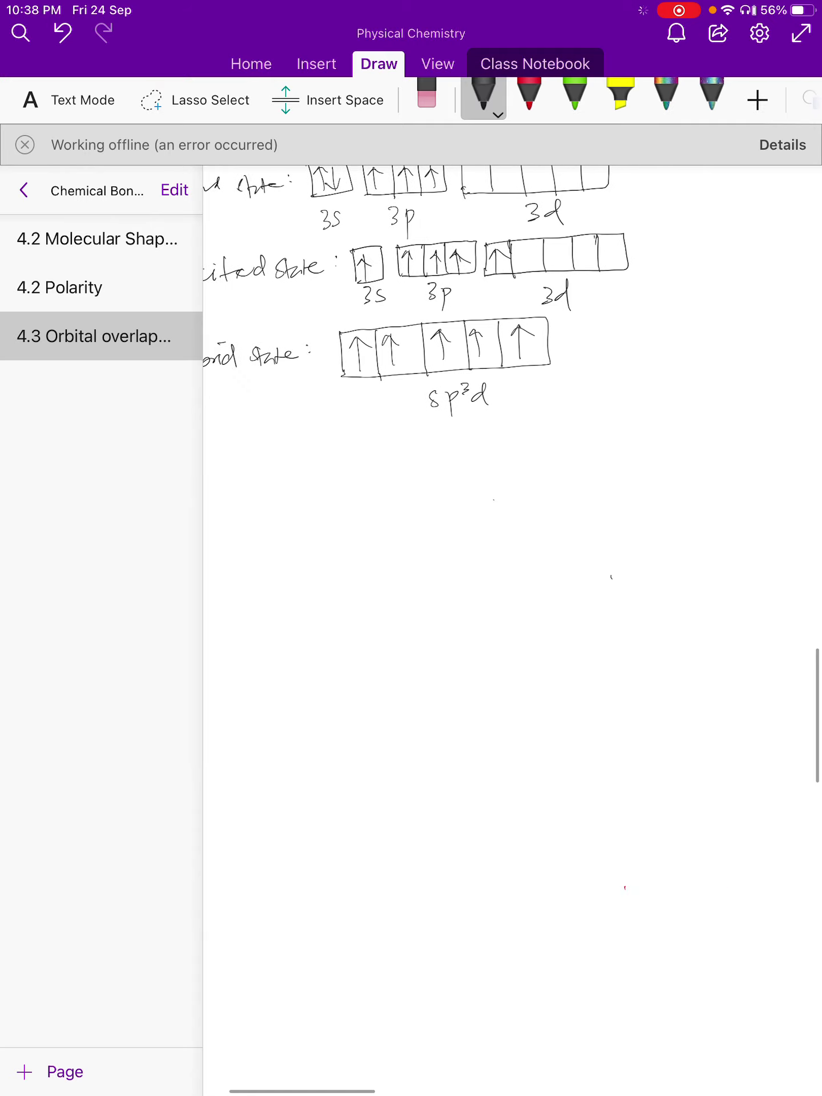
{"action": "left_click", "coordinate": [529, 95]}
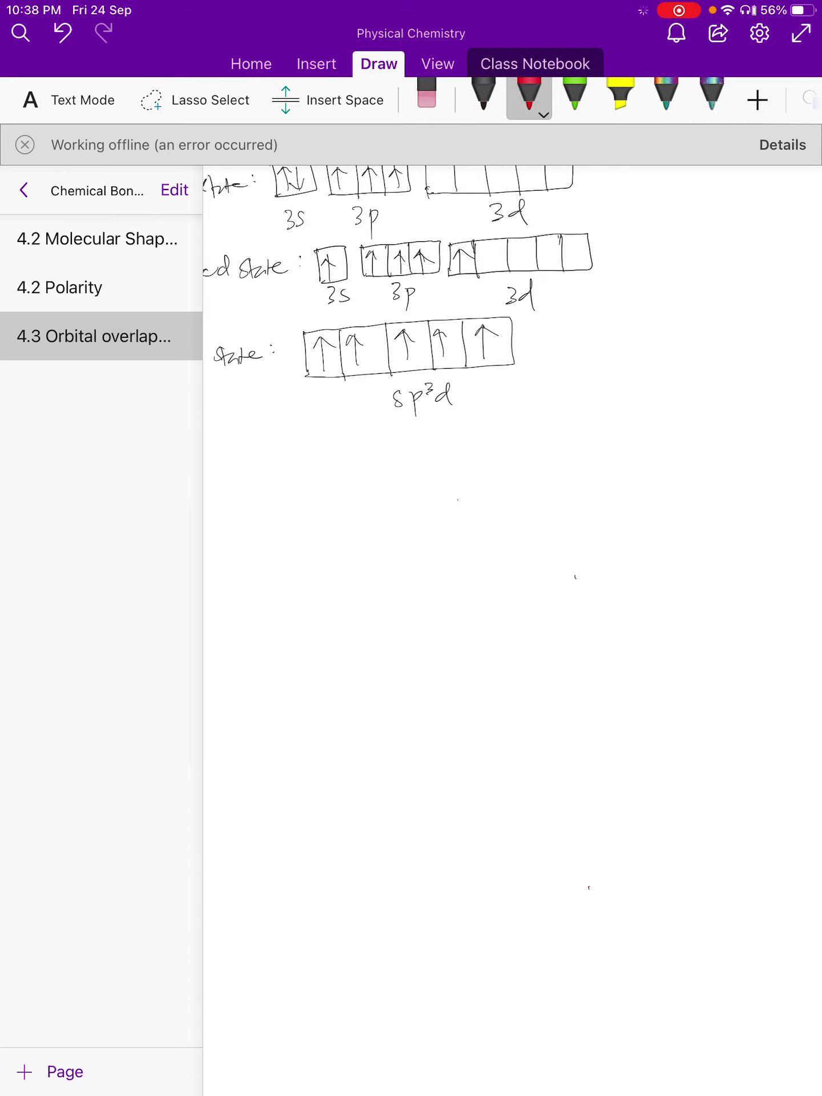
Erase the stray mark and draw a red dashed triangle with a dashed horizontal crossline
{"action": "left_click", "coordinate": [426, 96]}
{"action": "left_click", "coordinate": [575, 577]}
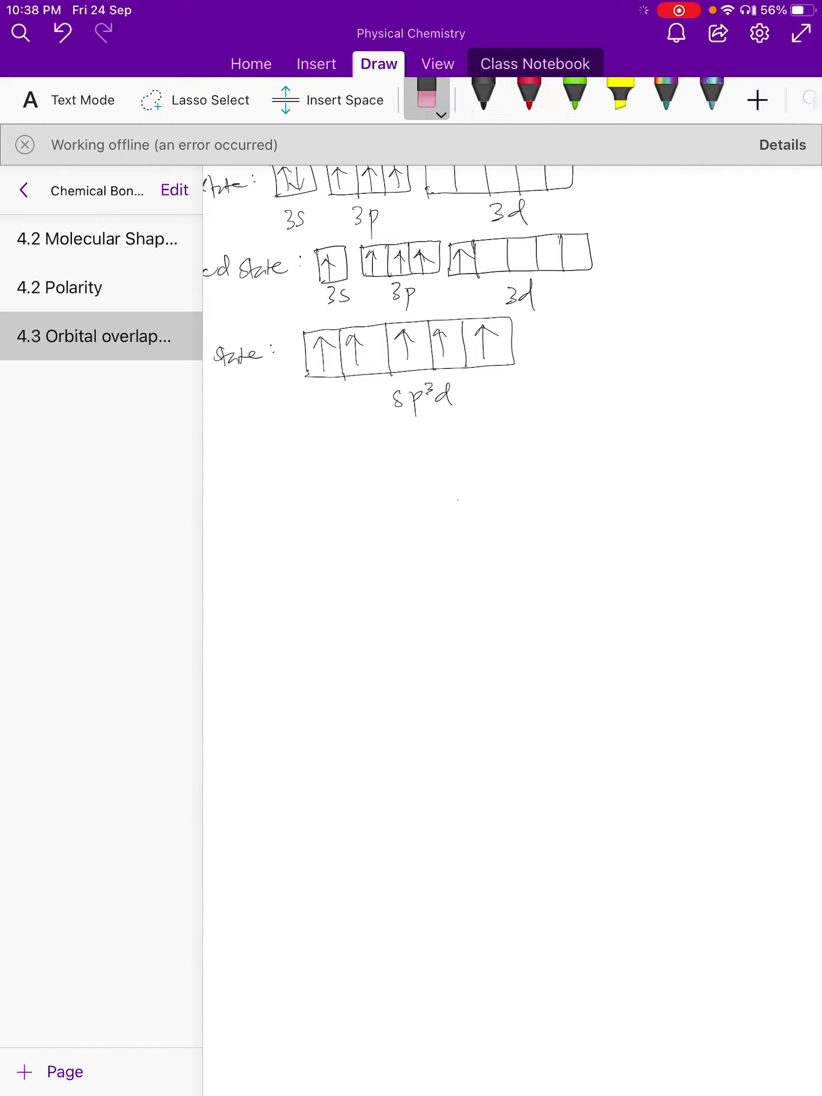
{"action": "left_click", "coordinate": [529, 96]}
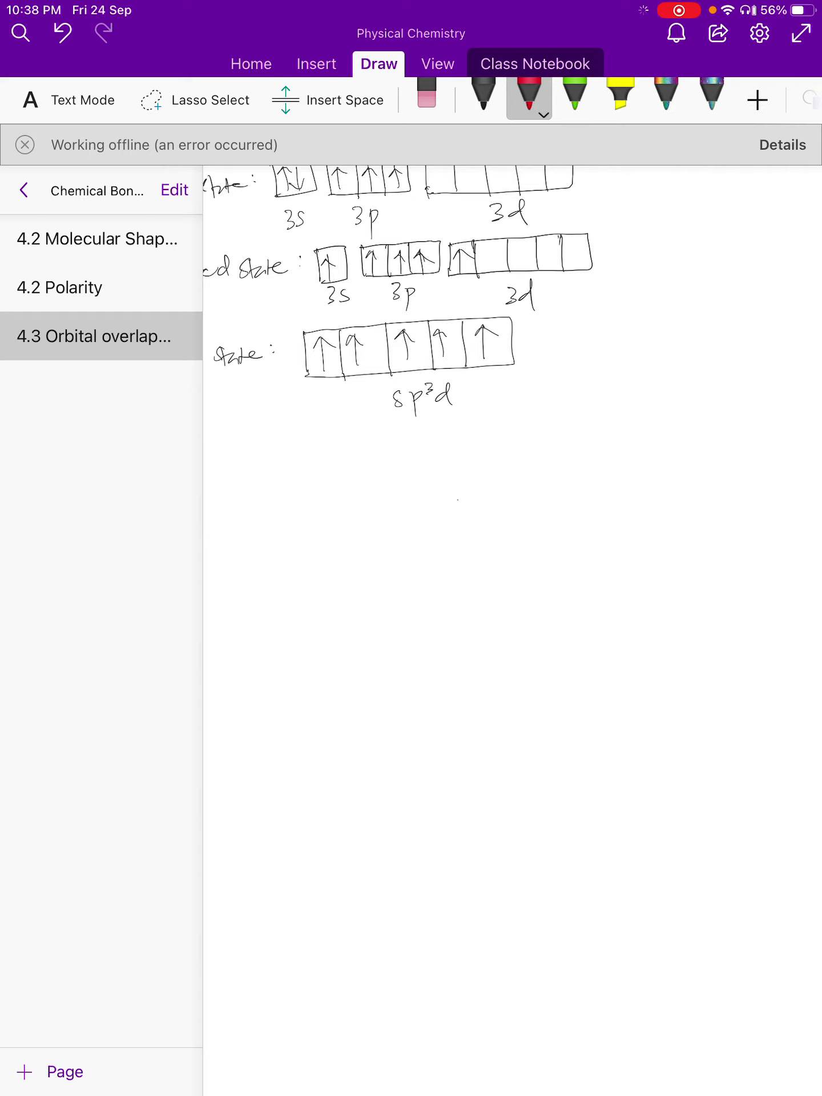
{"action": "mouse_move", "coordinate": [507, 490]}
{"action": "left_mouse_down"}
{"action": "mouse_move", "coordinate": [423, 661]}
{"action": "mouse_move", "coordinate": [407, 713]}
{"action": "mouse_move", "coordinate": [517, 483]}
{"action": "mouse_move", "coordinate": [681, 704]}
{"action": "left_mouse_up"}
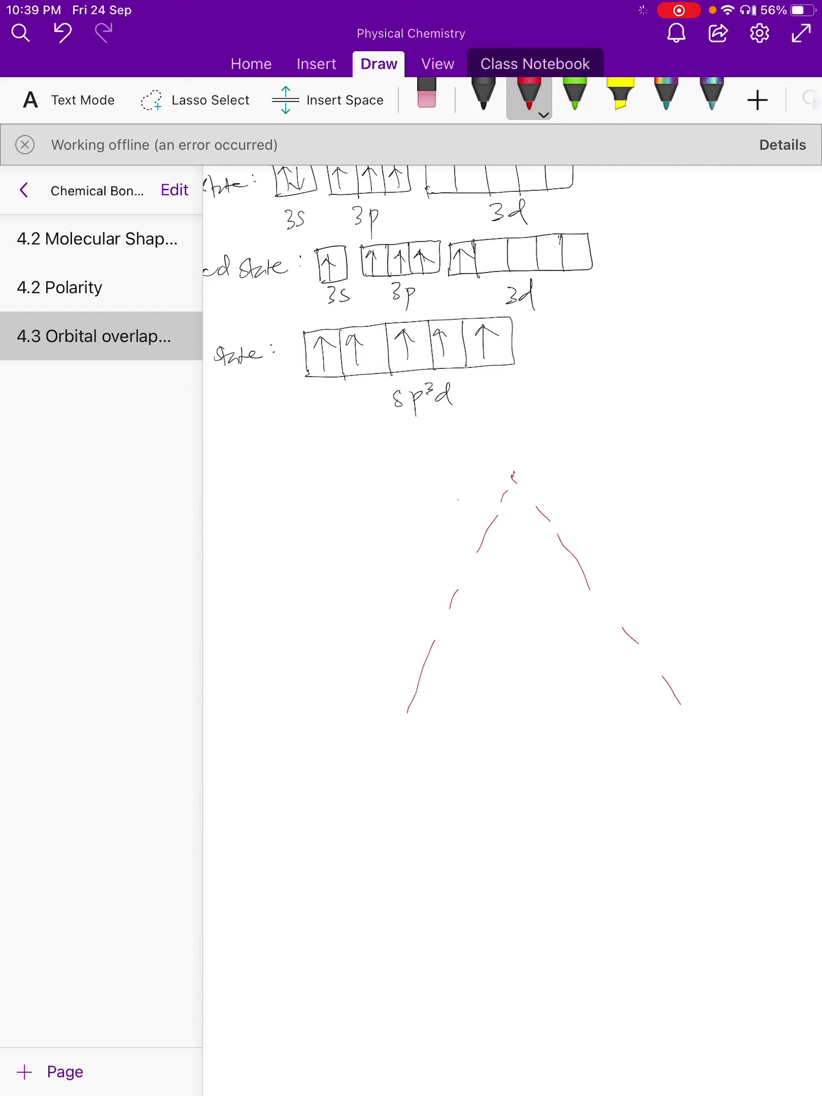
{"action": "left_click_drag", "start_coordinate": [406, 715], "coordinate": [670, 691]}
{"action": "left_click_drag", "start_coordinate": [372, 611], "coordinate": [738, 576]}
Write a black P at the triangle's centre with bonds to the apex and lower right
{"action": "left_click", "coordinate": [483, 94]}
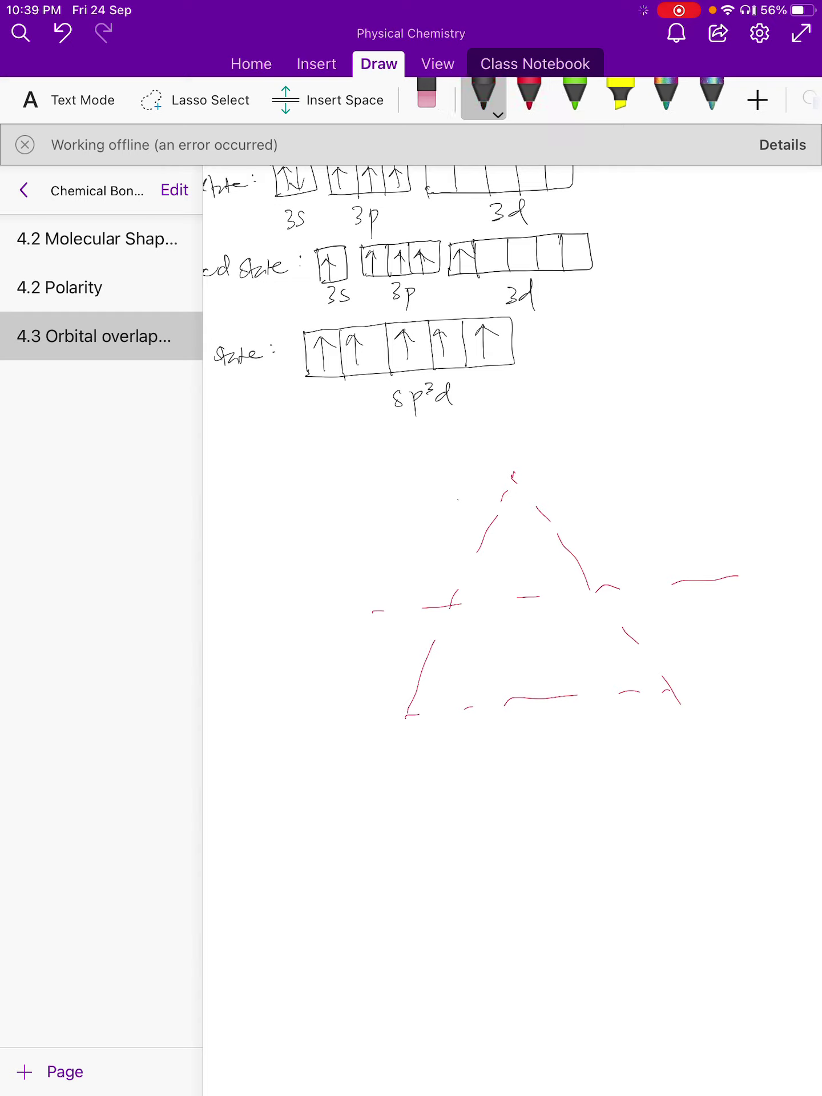
{"action": "mouse_move", "coordinate": [518, 569]}
{"action": "left_mouse_down"}
{"action": "mouse_move", "coordinate": [523, 628]}
{"action": "mouse_move", "coordinate": [520, 603]}
{"action": "mouse_move", "coordinate": [430, 702]}
{"action": "left_mouse_up"}
{"action": "left_click_drag", "start_coordinate": [520, 570], "coordinate": [513, 477]}
{"action": "left_click_drag", "start_coordinate": [536, 604], "coordinate": [657, 692]}
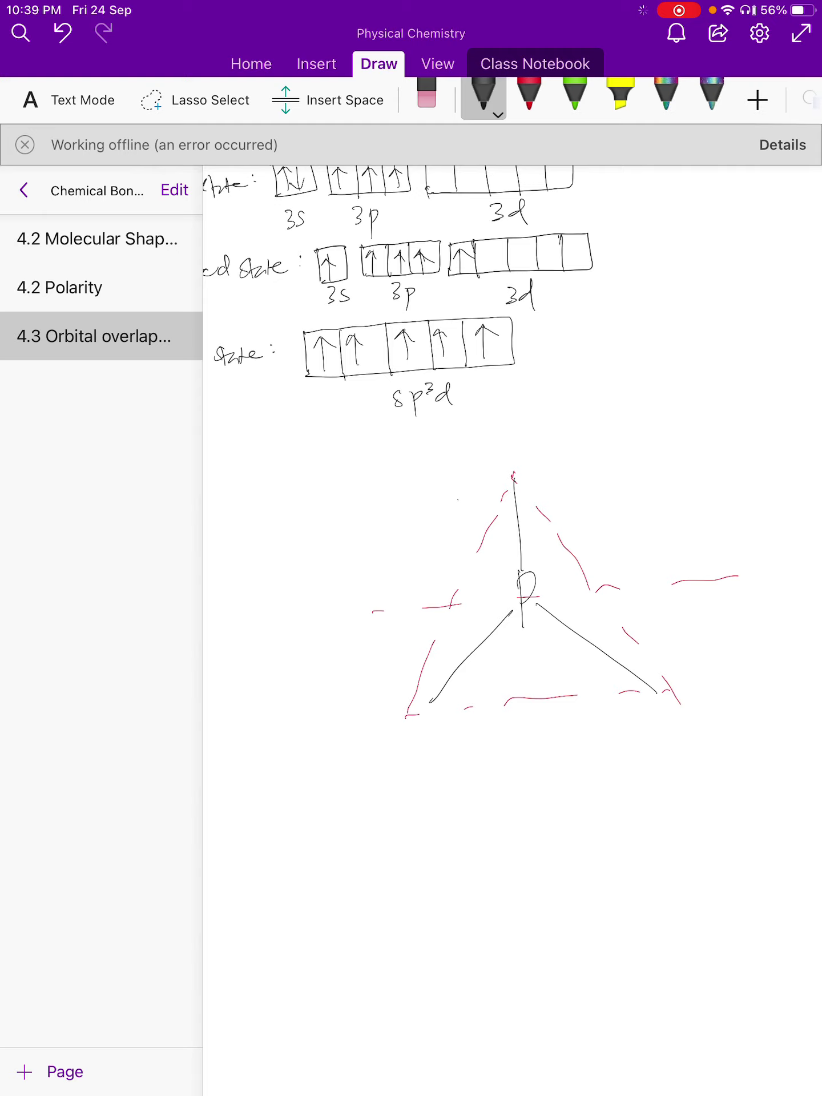
Add left and right bonds from P and draw the upper orbital lobe, redoing it once
{"action": "left_click_drag", "start_coordinate": [519, 598], "coordinate": [654, 583]}
{"action": "left_click_drag", "start_coordinate": [513, 602], "coordinate": [404, 611]}
{"action": "mouse_move", "coordinate": [518, 597]}
{"action": "left_mouse_down"}
{"action": "mouse_move", "coordinate": [484, 493]}
{"action": "mouse_move", "coordinate": [516, 439]}
{"action": "mouse_move", "coordinate": [551, 507]}
{"action": "mouse_move", "coordinate": [536, 564]}
{"action": "left_mouse_up"}
{"action": "left_click", "coordinate": [62, 32]}
{"action": "mouse_move", "coordinate": [520, 595]}
{"action": "left_mouse_down"}
{"action": "mouse_move", "coordinate": [504, 575]}
{"action": "mouse_move", "coordinate": [503, 455]}
{"action": "mouse_move", "coordinate": [553, 542]}
{"action": "mouse_move", "coordinate": [528, 595]}
{"action": "left_mouse_up"}
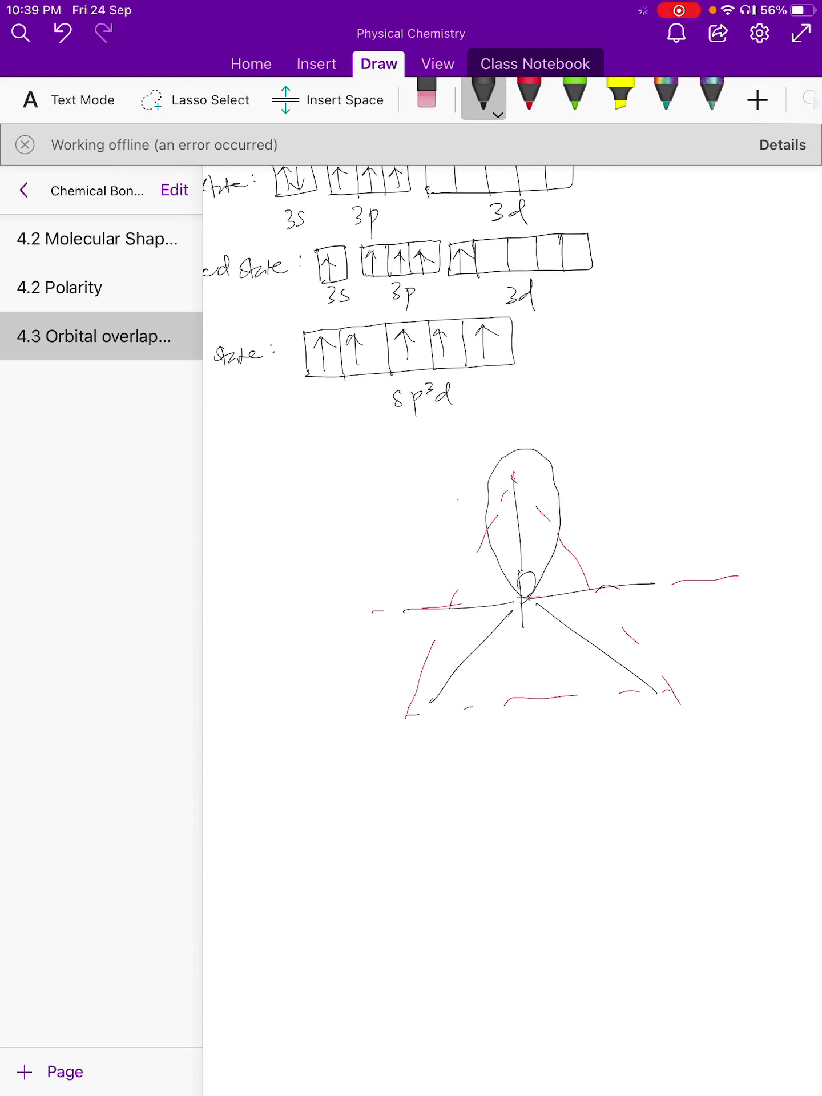
Draw the lower-left, lower-right and right lobes, redrawing the lower-right lobe several times
{"action": "mouse_move", "coordinate": [518, 597]}
{"action": "left_mouse_down"}
{"action": "mouse_move", "coordinate": [467, 629]}
{"action": "mouse_move", "coordinate": [416, 710]}
{"action": "mouse_move", "coordinate": [483, 673]}
{"action": "mouse_move", "coordinate": [523, 602]}
{"action": "left_mouse_up"}
{"action": "mouse_move", "coordinate": [528, 598]}
{"action": "left_mouse_down"}
{"action": "mouse_move", "coordinate": [630, 645]}
{"action": "mouse_move", "coordinate": [664, 709]}
{"action": "mouse_move", "coordinate": [556, 646]}
{"action": "mouse_move", "coordinate": [523, 603]}
{"action": "left_mouse_up"}
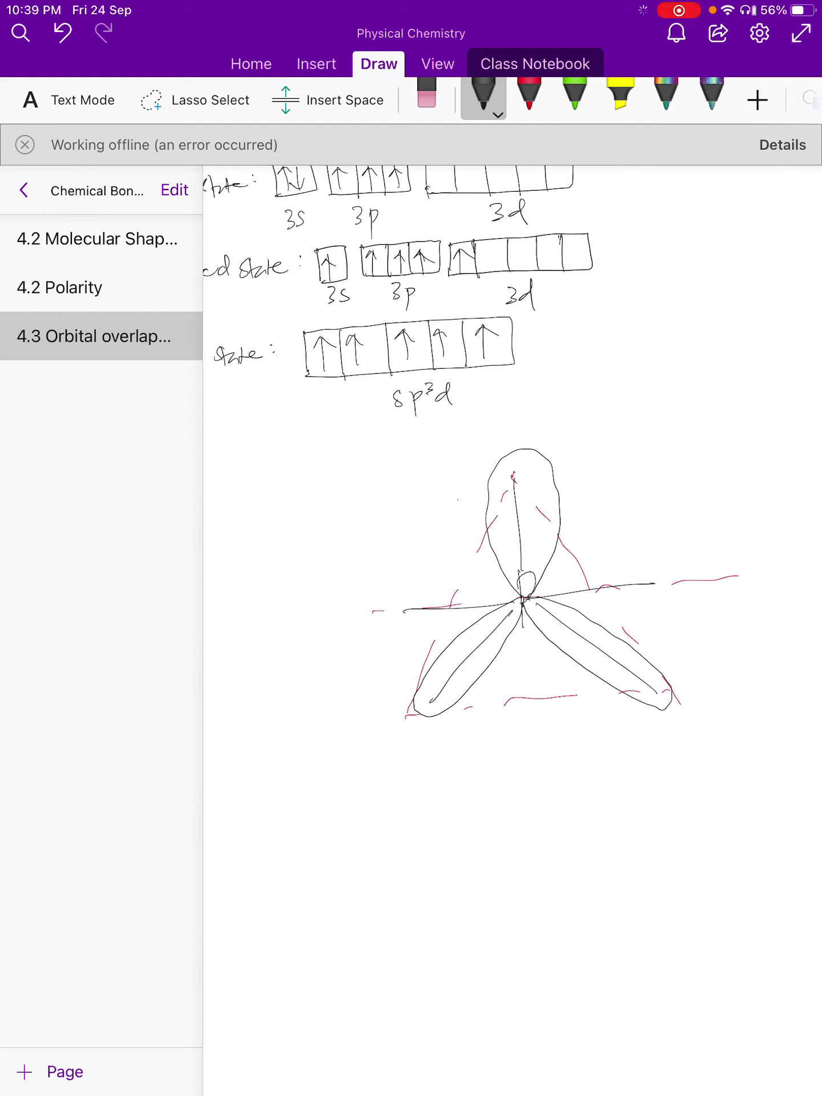
{"action": "key", "text": "ctrl+z"}
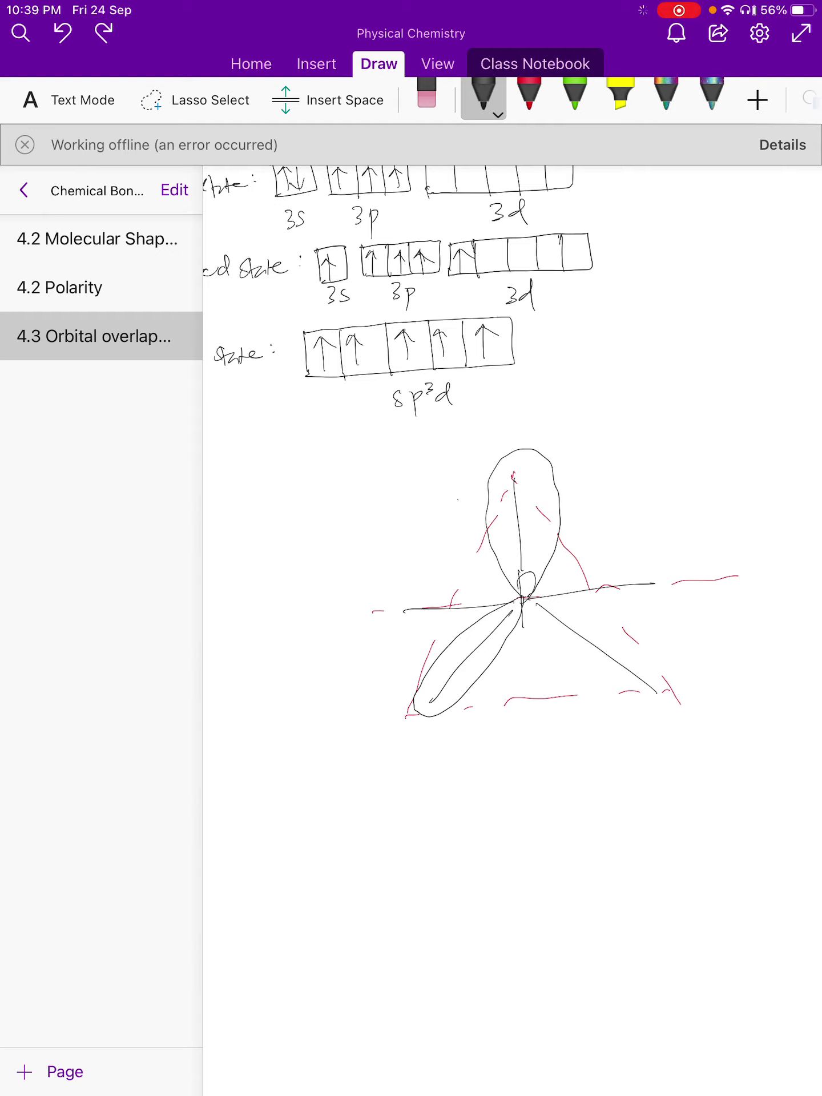
{"action": "mouse_move", "coordinate": [525, 598]}
{"action": "left_mouse_down"}
{"action": "mouse_move", "coordinate": [607, 622]}
{"action": "mouse_move", "coordinate": [669, 679]}
{"action": "mouse_move", "coordinate": [637, 720]}
{"action": "mouse_move", "coordinate": [551, 644]}
{"action": "mouse_move", "coordinate": [523, 603]}
{"action": "left_mouse_up"}
{"action": "key", "text": "ctrl+z"}
{"action": "mouse_move", "coordinate": [528, 597]}
{"action": "left_mouse_down"}
{"action": "mouse_move", "coordinate": [632, 640]}
{"action": "mouse_move", "coordinate": [676, 716]}
{"action": "mouse_move", "coordinate": [577, 669]}
{"action": "mouse_move", "coordinate": [523, 604]}
{"action": "left_mouse_up"}
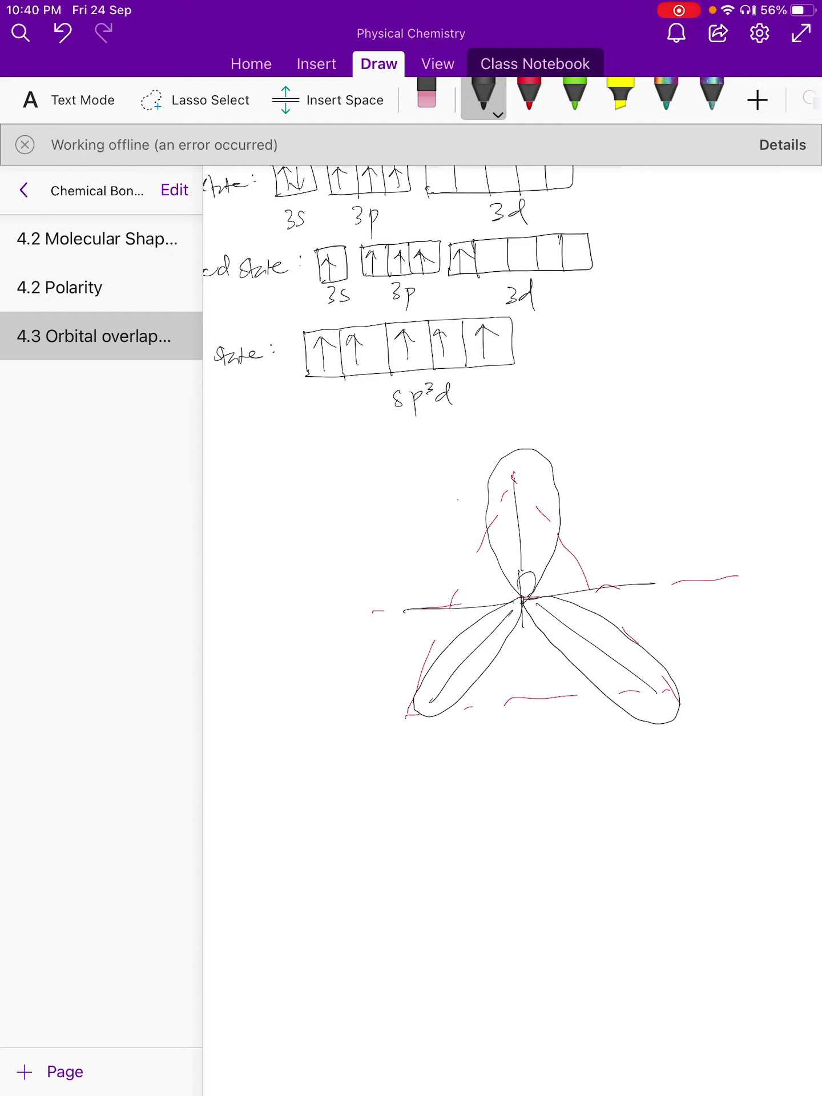
{"action": "key", "text": "ctrl+z"}
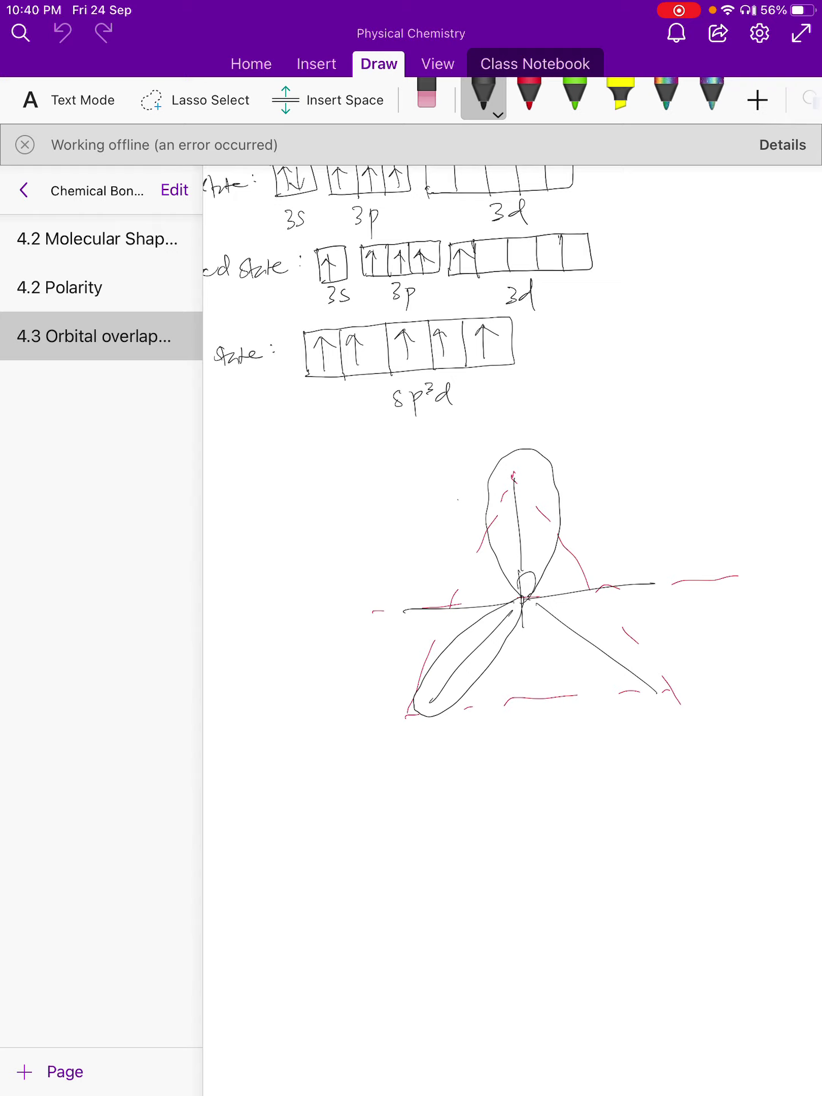
{"action": "mouse_move", "coordinate": [528, 598]}
{"action": "left_mouse_down"}
{"action": "mouse_move", "coordinate": [605, 626]}
{"action": "mouse_move", "coordinate": [659, 672]}
{"action": "mouse_move", "coordinate": [654, 699]}
{"action": "mouse_move", "coordinate": [588, 671]}
{"action": "mouse_move", "coordinate": [523, 598]}
{"action": "left_mouse_up"}
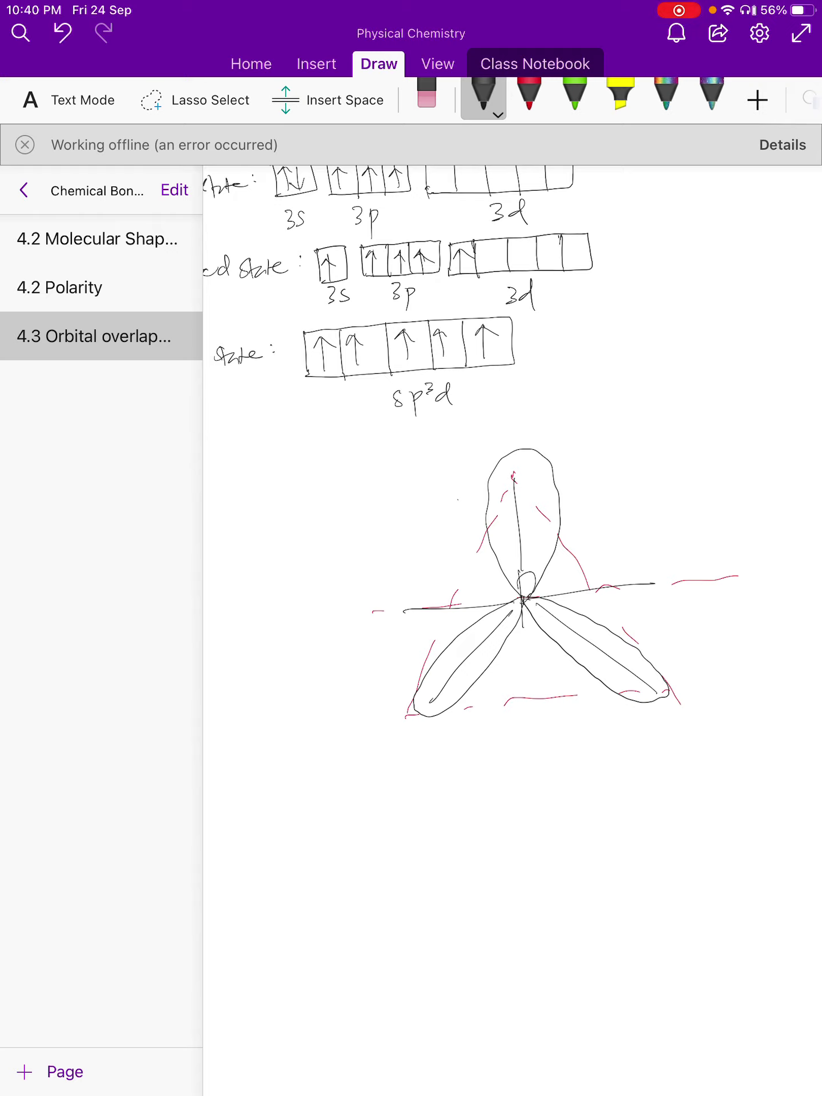
{"action": "mouse_move", "coordinate": [530, 596]}
{"action": "left_mouse_down"}
{"action": "mouse_move", "coordinate": [601, 575]}
{"action": "mouse_move", "coordinate": [679, 584]}
{"action": "mouse_move", "coordinate": [591, 603]}
{"action": "mouse_move", "coordinate": [493, 591]}
{"action": "mouse_move", "coordinate": [362, 600]}
{"action": "mouse_move", "coordinate": [411, 627]}
{"action": "mouse_move", "coordinate": [520, 599]}
{"action": "left_mouse_up"}
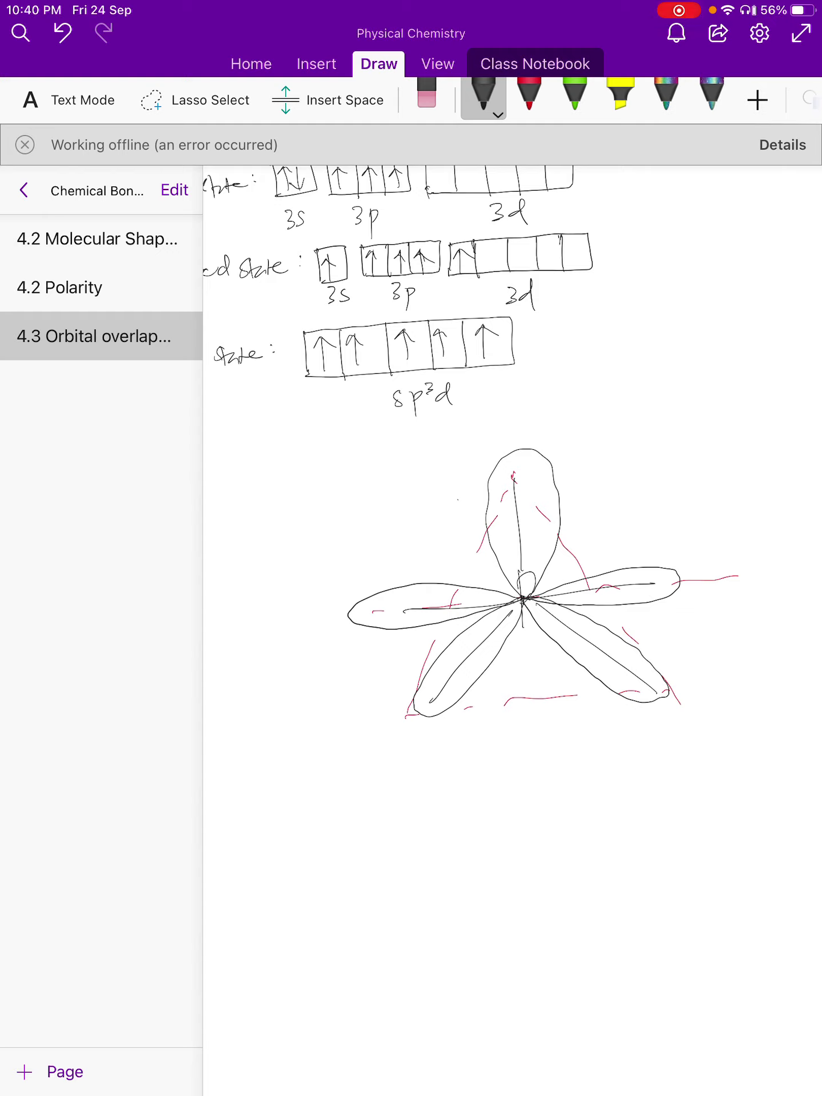
Erase the top lobe outline and redraw it in black
{"action": "left_click", "coordinate": [426, 94]}
{"action": "left_click", "coordinate": [488, 514]}
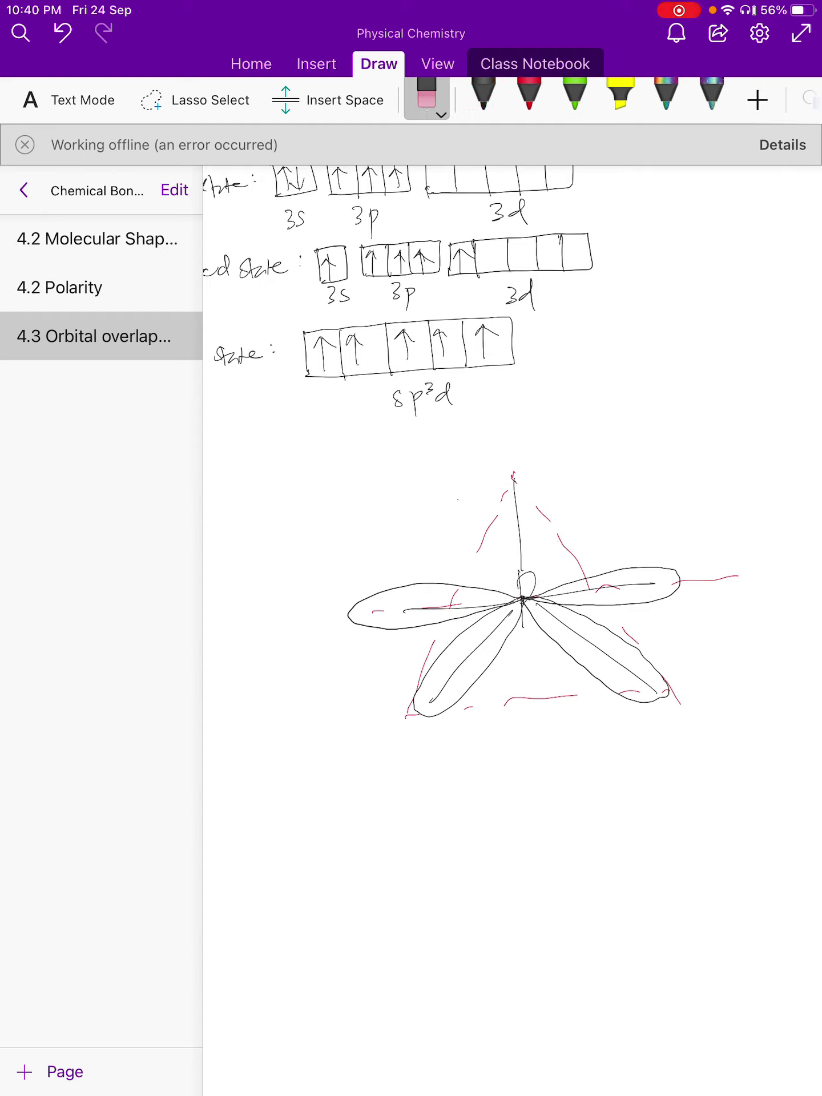
{"action": "left_click", "coordinate": [483, 94]}
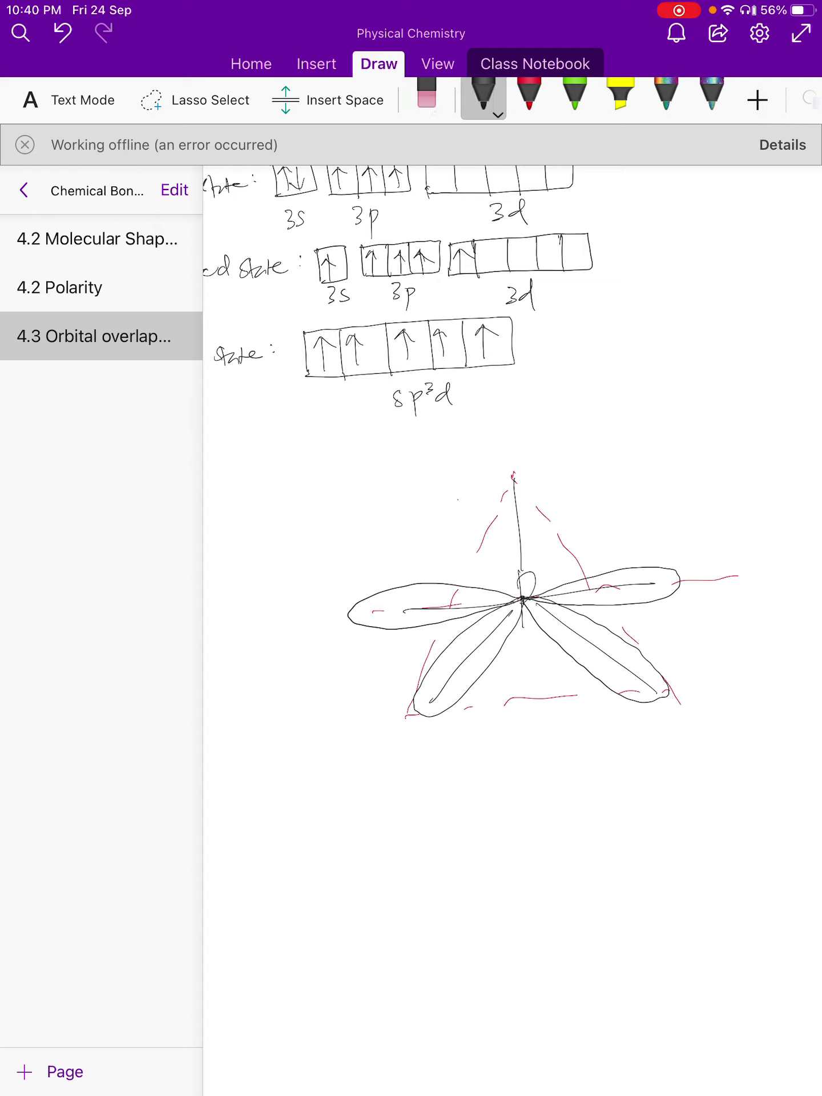
{"action": "mouse_move", "coordinate": [517, 595]}
{"action": "left_mouse_down"}
{"action": "mouse_move", "coordinate": [489, 495]}
{"action": "mouse_move", "coordinate": [532, 443]}
{"action": "mouse_move", "coordinate": [546, 516]}
{"action": "mouse_move", "coordinate": [522, 602]}
{"action": "left_mouse_up"}
Erase the guide lines and red strokes from the top, left and lower-left lobes
{"action": "left_click", "coordinate": [426, 94]}
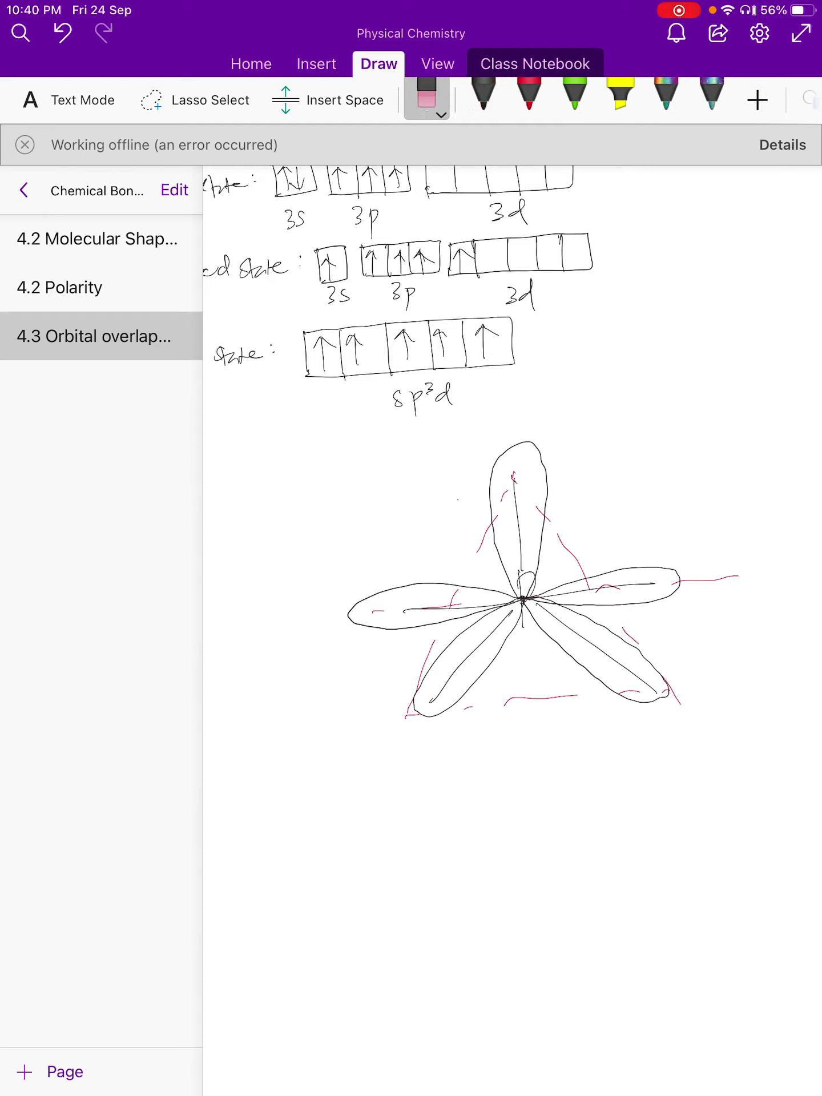
{"action": "left_click_drag", "start_coordinate": [515, 485], "coordinate": [520, 565]}
{"action": "mouse_move", "coordinate": [505, 490]}
{"action": "left_mouse_down"}
{"action": "mouse_move", "coordinate": [502, 500]}
{"action": "mouse_move", "coordinate": [513, 477]}
{"action": "mouse_move", "coordinate": [478, 551]}
{"action": "left_mouse_up"}
{"action": "left_click_drag", "start_coordinate": [422, 608], "coordinate": [457, 606]}
{"action": "left_click_drag", "start_coordinate": [374, 611], "coordinate": [382, 611]}
{"action": "left_click_drag", "start_coordinate": [455, 590], "coordinate": [410, 708]}
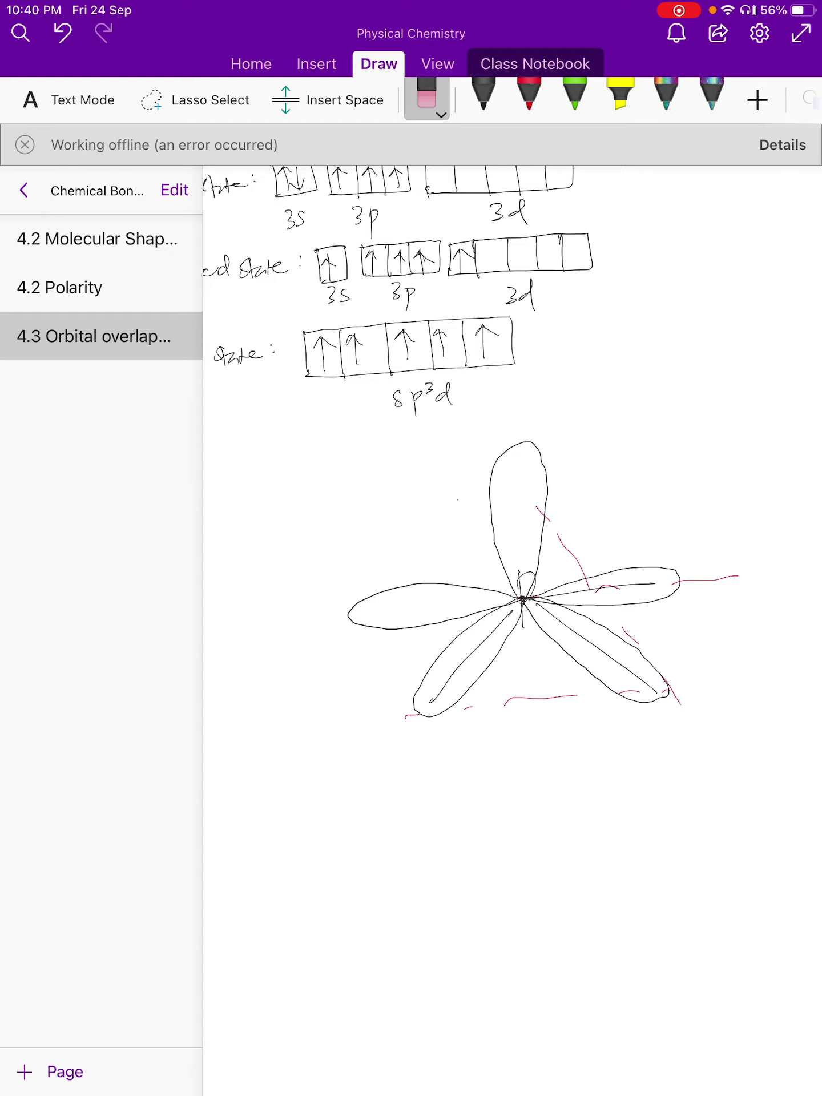
{"action": "left_click_drag", "start_coordinate": [510, 613], "coordinate": [432, 699]}
{"action": "left_click", "coordinate": [468, 707]}
{"action": "left_click_drag", "start_coordinate": [506, 703], "coordinate": [575, 696]}
{"action": "left_click", "coordinate": [412, 716]}
Erase the guide lines and remaining red marks around the right-hand lobes and top lobe
{"action": "left_click_drag", "start_coordinate": [539, 605], "coordinate": [655, 691]}
{"action": "left_click_drag", "start_coordinate": [533, 596], "coordinate": [654, 584]}
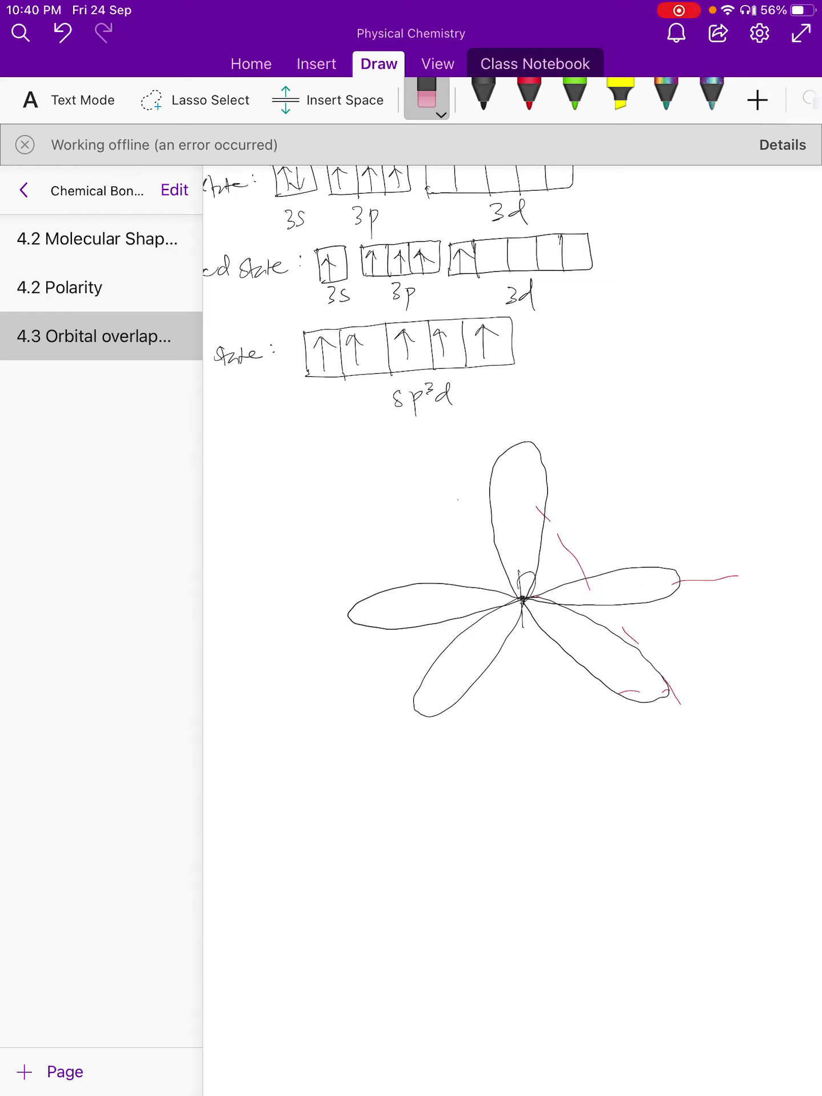
{"action": "left_click", "coordinate": [706, 579]}
{"action": "left_click", "coordinate": [571, 551]}
{"action": "left_click", "coordinate": [630, 635]}
{"action": "left_click", "coordinate": [672, 690]}
{"action": "left_click", "coordinate": [629, 692]}
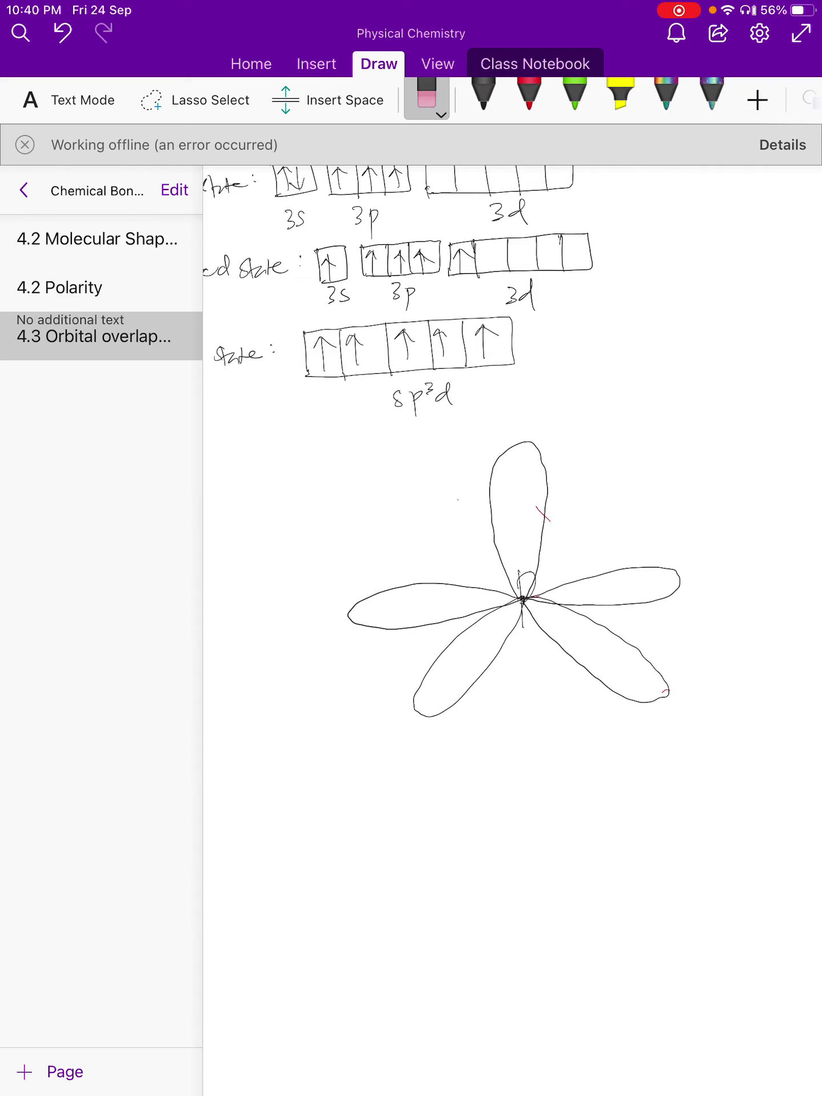
{"action": "left_click", "coordinate": [542, 514]}
{"action": "left_click", "coordinate": [483, 96]}
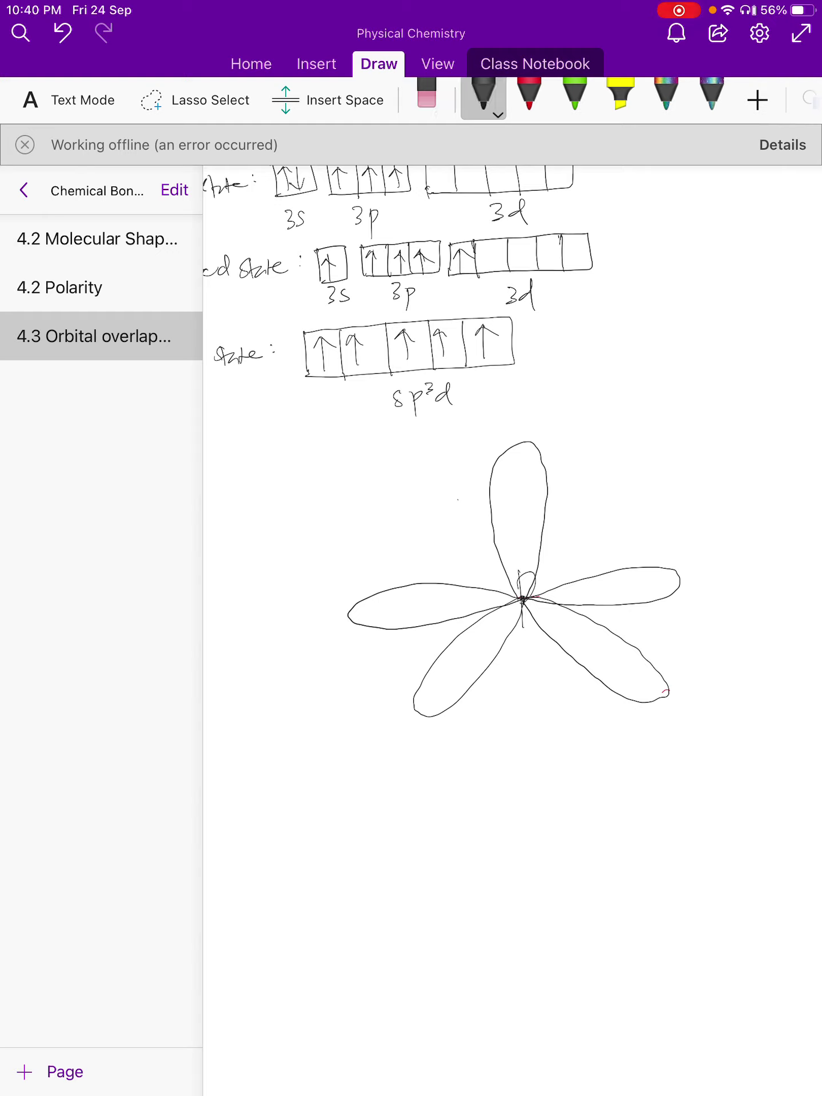
Write sp³d inside the top and left lobes
{"action": "left_click_drag", "start_coordinate": [504, 501], "coordinate": [495, 522]}
{"action": "mouse_move", "coordinate": [499, 505]}
{"action": "left_mouse_down"}
{"action": "mouse_move", "coordinate": [501, 535]}
{"action": "mouse_move", "coordinate": [510, 517]}
{"action": "left_mouse_up"}
{"action": "mouse_move", "coordinate": [512, 494]}
{"action": "left_mouse_down"}
{"action": "mouse_move", "coordinate": [519, 495]}
{"action": "mouse_move", "coordinate": [513, 511]}
{"action": "left_mouse_up"}
{"action": "mouse_move", "coordinate": [529, 504]}
{"action": "left_mouse_down"}
{"action": "mouse_move", "coordinate": [520, 517]}
{"action": "mouse_move", "coordinate": [532, 524]}
{"action": "left_mouse_up"}
{"action": "mouse_move", "coordinate": [429, 596]}
{"action": "left_mouse_down"}
{"action": "mouse_move", "coordinate": [418, 618]}
{"action": "mouse_move", "coordinate": [435, 634]}
{"action": "left_mouse_up"}
{"action": "mouse_move", "coordinate": [434, 603]}
{"action": "left_mouse_down"}
{"action": "mouse_move", "coordinate": [438, 612]}
{"action": "mouse_move", "coordinate": [443, 600]}
{"action": "mouse_move", "coordinate": [451, 605]}
{"action": "left_mouse_up"}
{"action": "mouse_move", "coordinate": [462, 583]}
{"action": "left_mouse_down"}
{"action": "mouse_move", "coordinate": [468, 610]}
{"action": "mouse_move", "coordinate": [458, 663]}
{"action": "mouse_move", "coordinate": [473, 675]}
{"action": "left_mouse_up"}
Write sp³d inside the lower-left, lower-right and right lobes
{"action": "mouse_move", "coordinate": [472, 650]}
{"action": "left_mouse_down"}
{"action": "mouse_move", "coordinate": [477, 657]}
{"action": "mouse_move", "coordinate": [477, 642]}
{"action": "left_mouse_up"}
{"action": "mouse_move", "coordinate": [493, 630]}
{"action": "left_mouse_down"}
{"action": "mouse_move", "coordinate": [486, 639]}
{"action": "mouse_move", "coordinate": [500, 646]}
{"action": "left_mouse_up"}
{"action": "mouse_move", "coordinate": [576, 637]}
{"action": "left_mouse_down"}
{"action": "mouse_move", "coordinate": [565, 652]}
{"action": "mouse_move", "coordinate": [579, 672]}
{"action": "left_mouse_up"}
{"action": "mouse_move", "coordinate": [580, 642]}
{"action": "left_mouse_down"}
{"action": "mouse_move", "coordinate": [584, 652]}
{"action": "mouse_move", "coordinate": [591, 638]}
{"action": "mouse_move", "coordinate": [596, 655]}
{"action": "left_mouse_up"}
{"action": "left_click_drag", "start_coordinate": [604, 634], "coordinate": [606, 656]}
{"action": "mouse_move", "coordinate": [611, 577]}
{"action": "left_mouse_down"}
{"action": "mouse_move", "coordinate": [603, 597]}
{"action": "mouse_move", "coordinate": [614, 614]}
{"action": "left_mouse_up"}
{"action": "mouse_move", "coordinate": [615, 586]}
{"action": "left_mouse_down"}
{"action": "mouse_move", "coordinate": [621, 593]}
{"action": "mouse_move", "coordinate": [624, 582]}
{"action": "left_mouse_up"}
{"action": "mouse_move", "coordinate": [632, 584]}
{"action": "left_mouse_down"}
{"action": "mouse_move", "coordinate": [627, 594]}
{"action": "mouse_move", "coordinate": [644, 597]}
{"action": "left_mouse_up"}
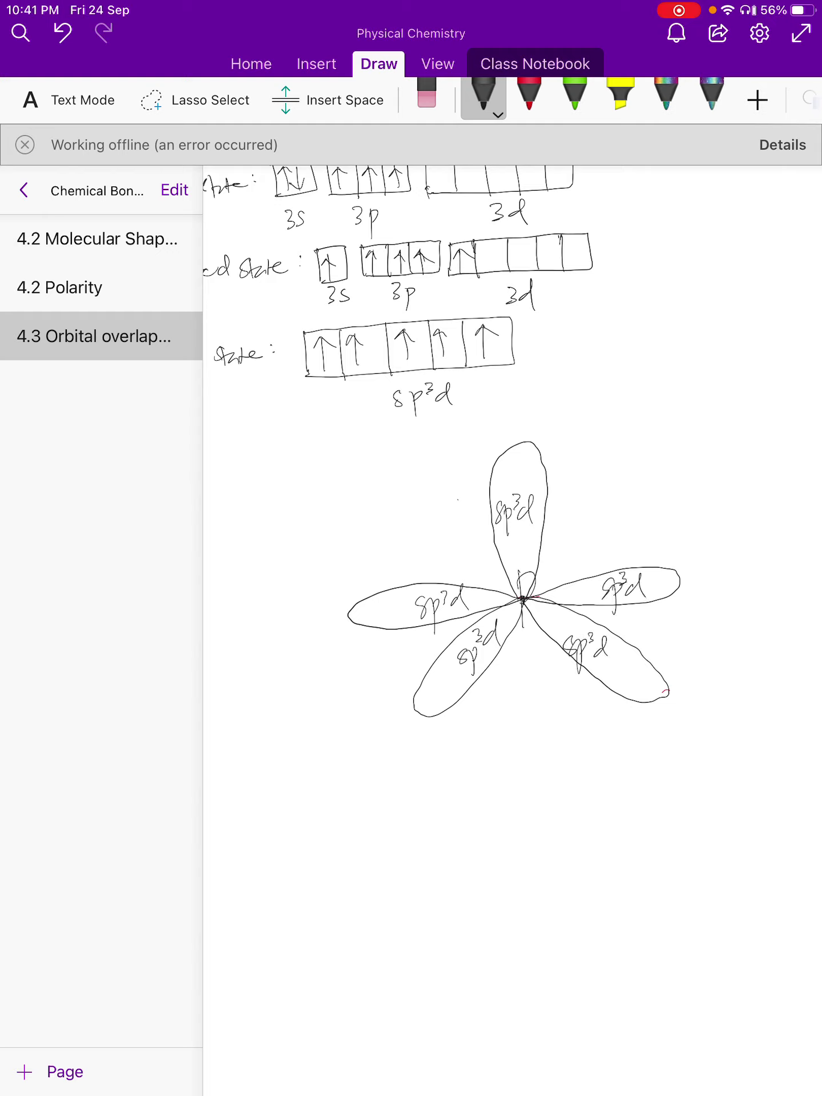
Mark a red P at the centre and tick off the five sp³d box arrows in black
{"action": "left_click", "coordinate": [529, 94]}
{"action": "mouse_move", "coordinate": [516, 574]}
{"action": "left_mouse_down"}
{"action": "mouse_move", "coordinate": [515, 631]}
{"action": "mouse_move", "coordinate": [543, 583]}
{"action": "mouse_move", "coordinate": [526, 597]}
{"action": "left_mouse_up"}
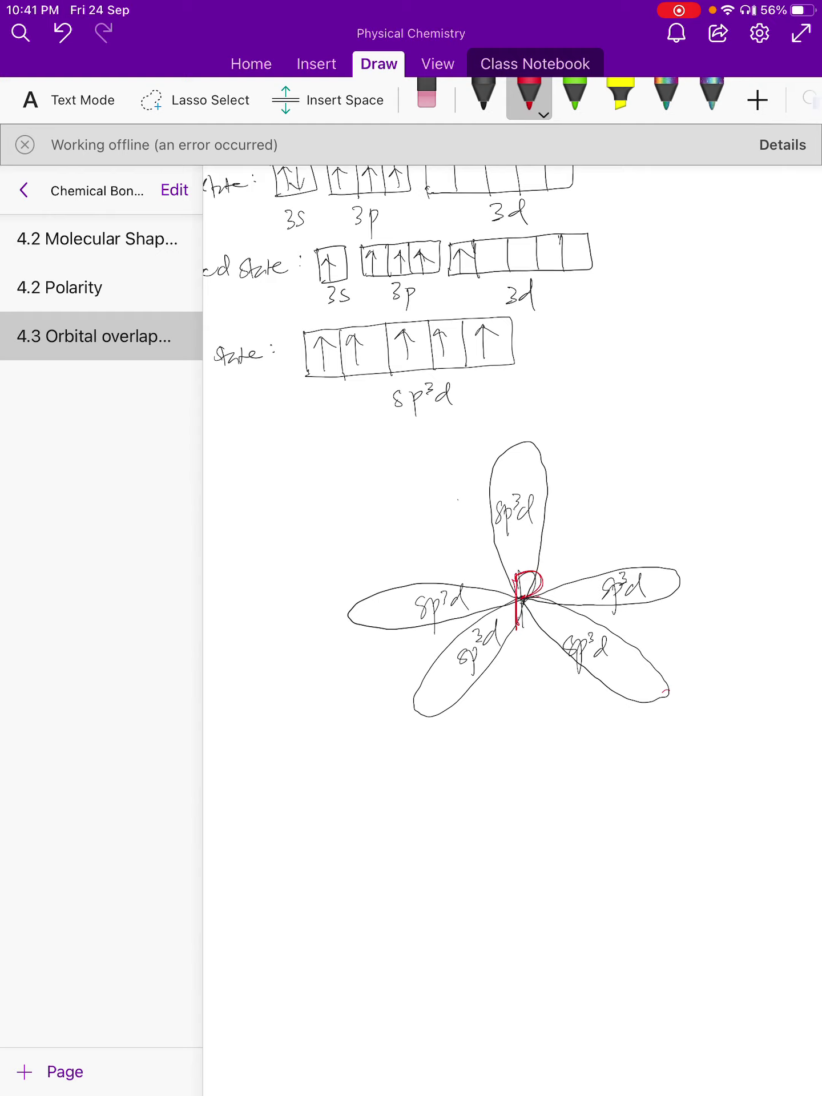
{"action": "left_click", "coordinate": [484, 94]}
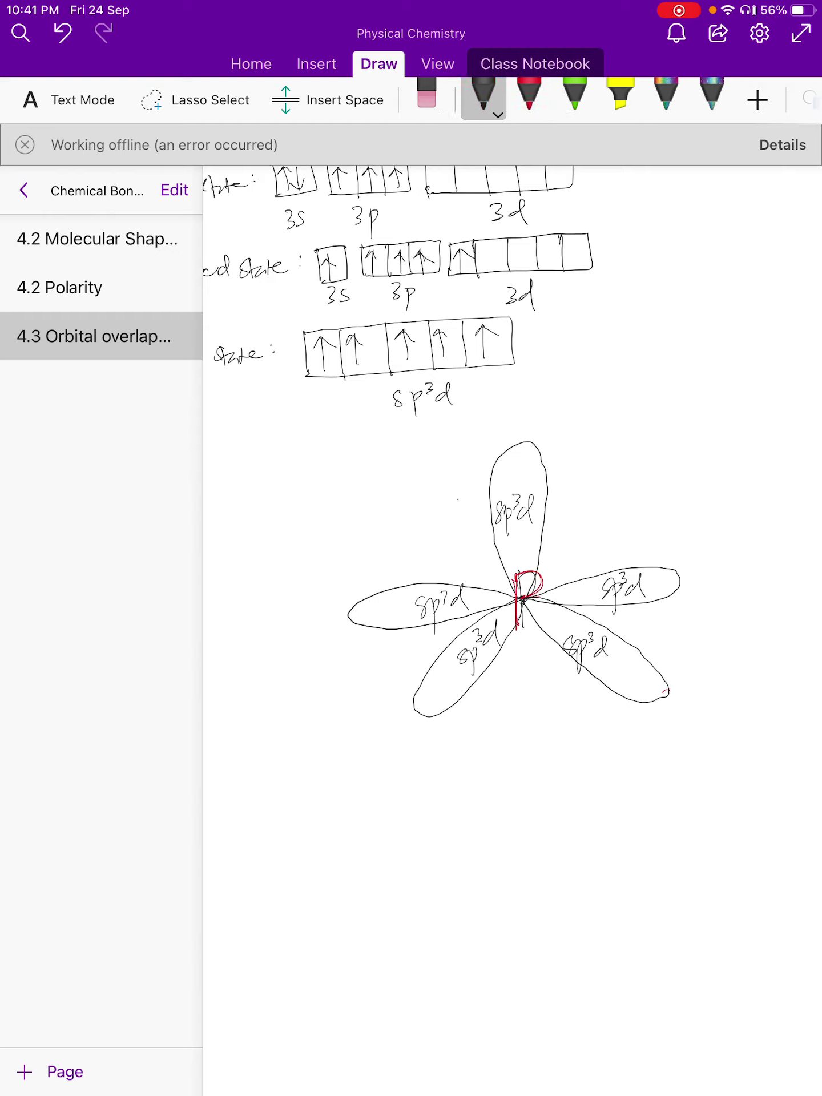
{"action": "mouse_move", "coordinate": [313, 338]}
{"action": "left_mouse_down"}
{"action": "mouse_move", "coordinate": [333, 320]}
{"action": "mouse_move", "coordinate": [422, 313]}
{"action": "left_mouse_up"}
{"action": "mouse_move", "coordinate": [440, 332]}
{"action": "left_mouse_down"}
{"action": "mouse_move", "coordinate": [462, 311]}
{"action": "mouse_move", "coordinate": [491, 310]}
{"action": "left_mouse_up"}
Draw one up arrow in each of the five orbital lobes
{"action": "mouse_move", "coordinate": [513, 477]}
{"action": "left_mouse_down"}
{"action": "mouse_move", "coordinate": [513, 454]}
{"action": "mouse_move", "coordinate": [521, 460]}
{"action": "left_mouse_up"}
{"action": "mouse_move", "coordinate": [663, 594]}
{"action": "left_mouse_down"}
{"action": "mouse_move", "coordinate": [663, 572]}
{"action": "mouse_move", "coordinate": [668, 579]}
{"action": "left_mouse_up"}
{"action": "left_click_drag", "start_coordinate": [636, 676], "coordinate": [637, 700]}
{"action": "left_click_drag", "start_coordinate": [630, 682], "coordinate": [642, 683]}
{"action": "left_click_drag", "start_coordinate": [429, 690], "coordinate": [429, 713]}
{"action": "left_click_drag", "start_coordinate": [420, 699], "coordinate": [437, 697]}
{"action": "mouse_move", "coordinate": [373, 626]}
{"action": "left_mouse_down"}
{"action": "mouse_move", "coordinate": [373, 605]}
{"action": "mouse_move", "coordinate": [384, 611]}
{"action": "left_mouse_up"}
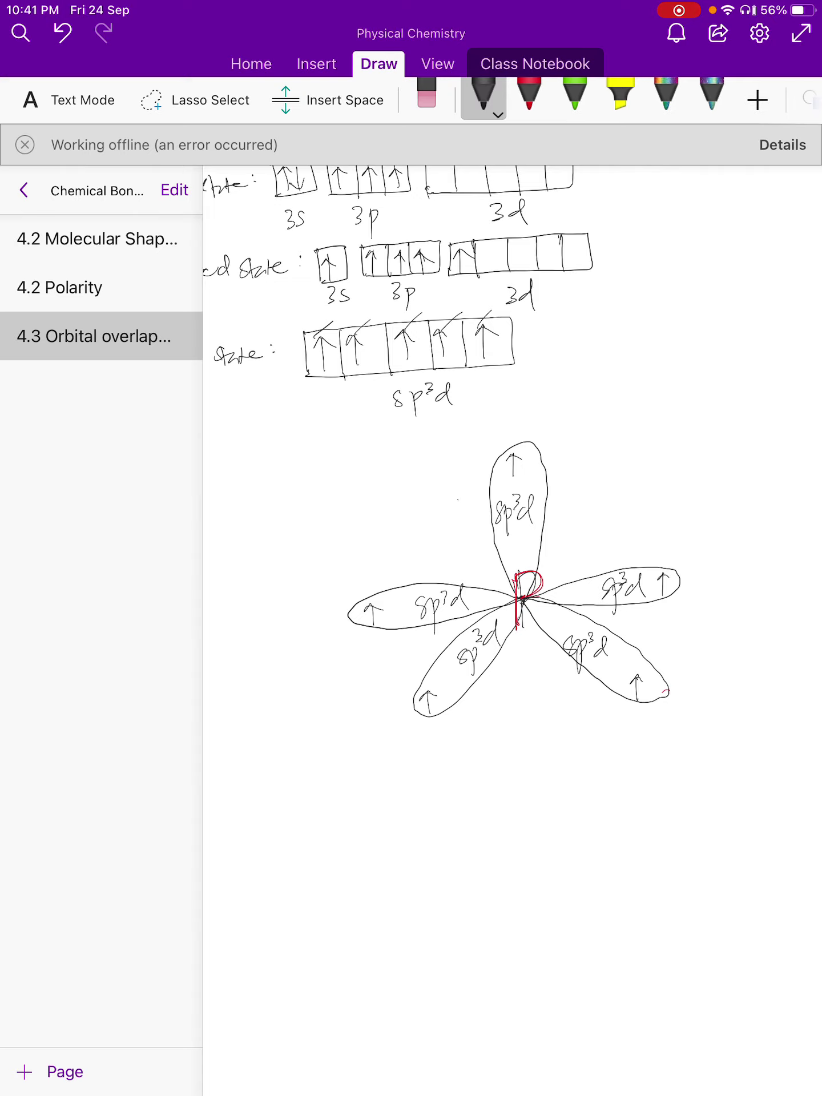
Scroll up to add one more ink stroke higher on the page, then scroll back down
{"action": "scroll", "coordinate": [512, 628], "scroll_direction": "up", "scroll_amount": 3}
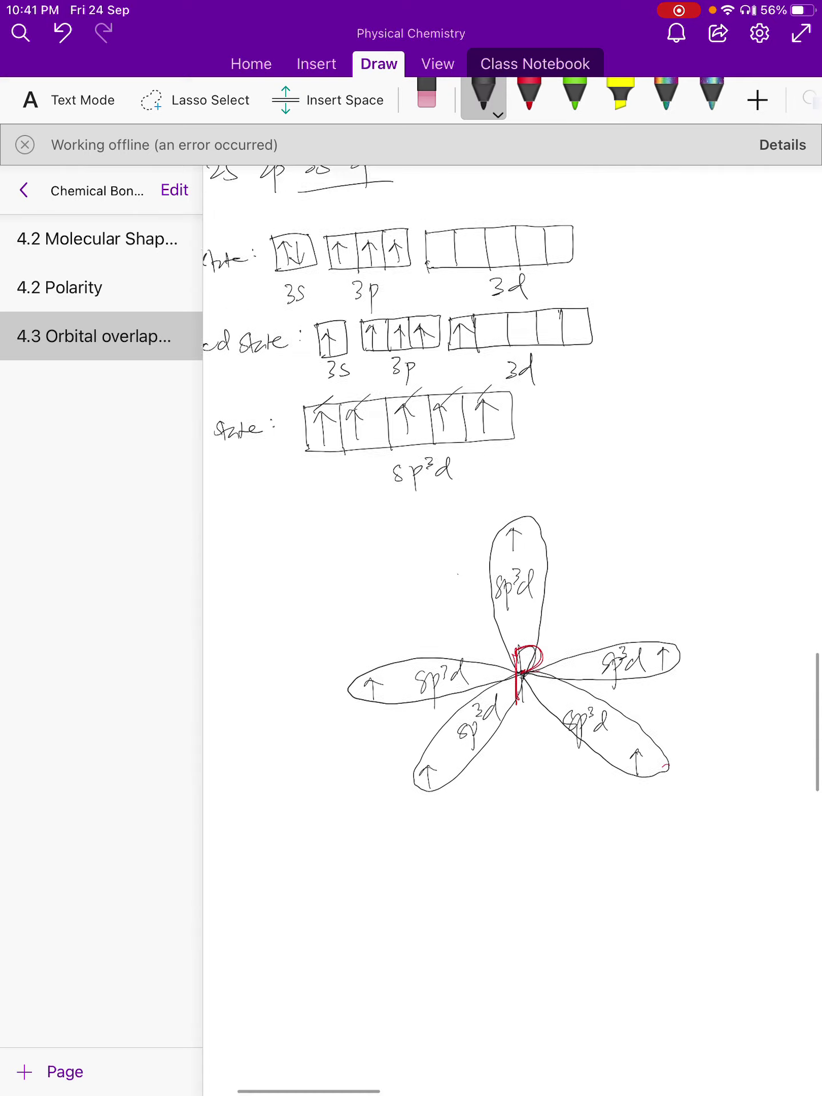
{"action": "scroll", "coordinate": [512, 627], "scroll_direction": "up", "scroll_amount": 3}
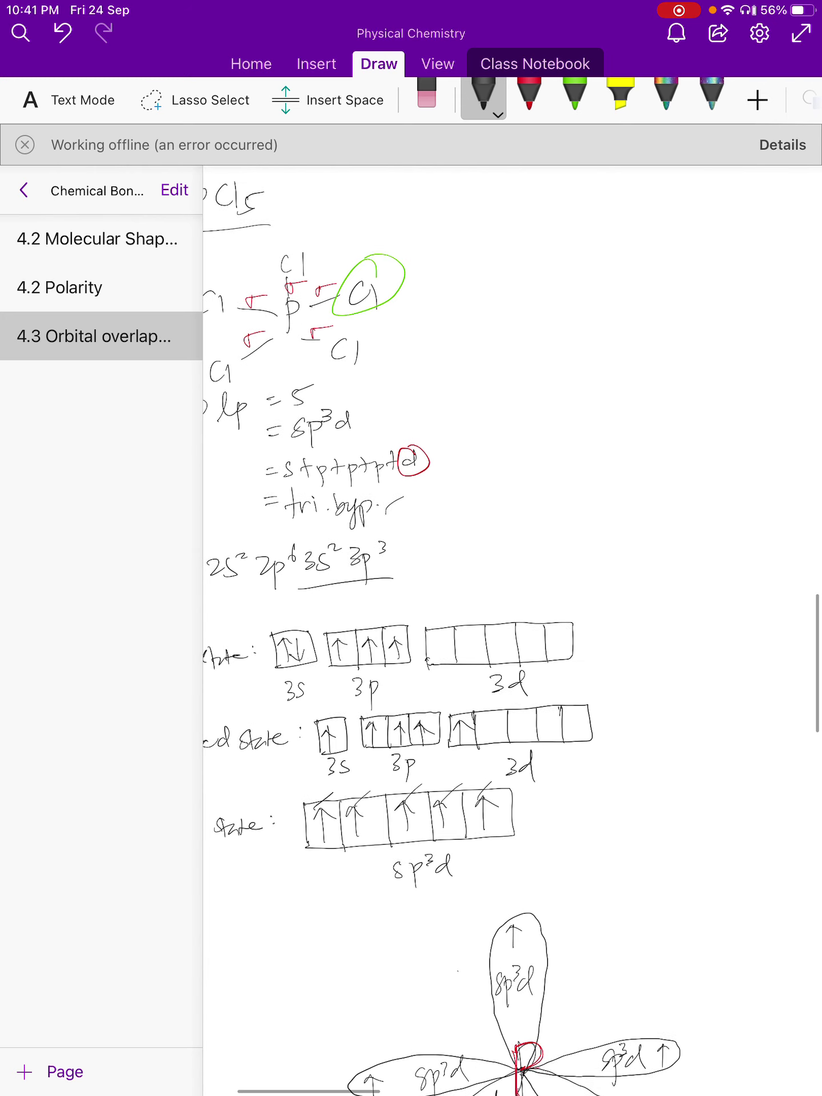
{"action": "left_click_drag", "start_coordinate": [392, 285], "coordinate": [437, 248]}
{"action": "scroll", "coordinate": [512, 628], "scroll_direction": "down", "scroll_amount": 10}
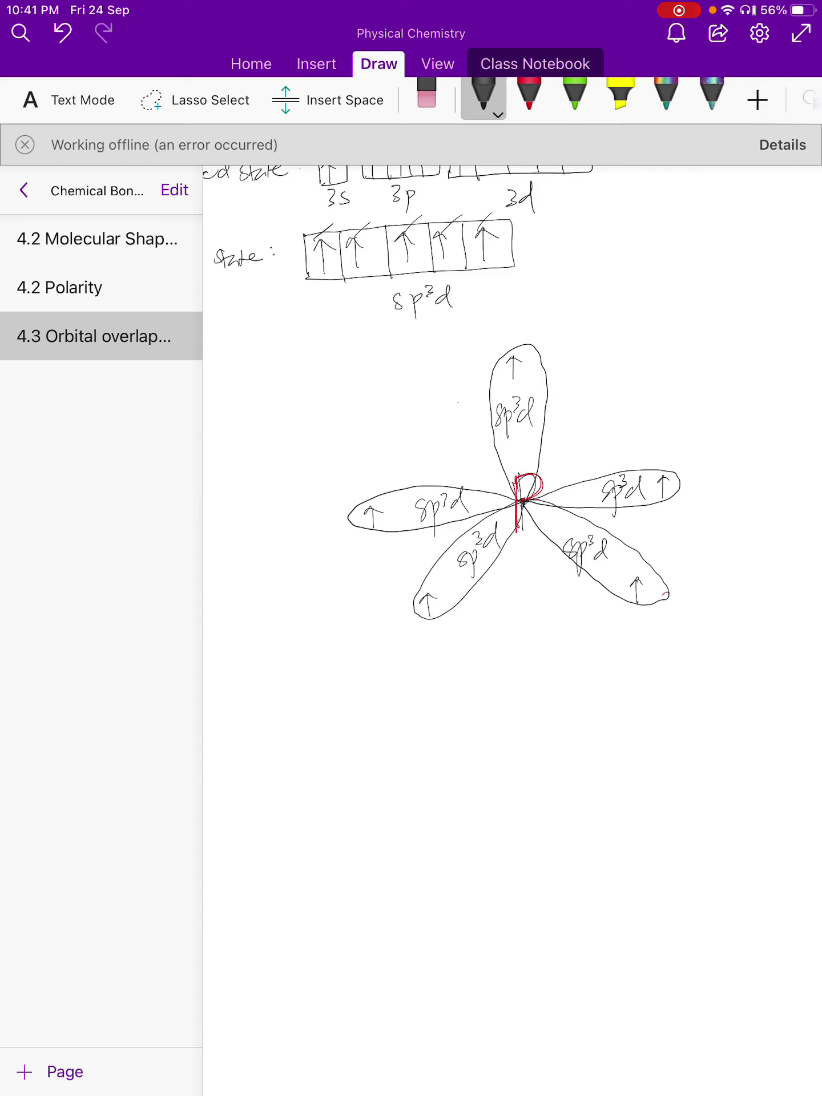
Draw a Cl orbital overlapping the lower-left lobe, label it Cl, and add a down-arrow and σ
{"action": "mouse_move", "coordinate": [464, 592]}
{"action": "left_mouse_down"}
{"action": "mouse_move", "coordinate": [420, 575]}
{"action": "mouse_move", "coordinate": [412, 648]}
{"action": "mouse_move", "coordinate": [350, 706]}
{"action": "mouse_move", "coordinate": [407, 630]}
{"action": "mouse_move", "coordinate": [468, 586]}
{"action": "left_mouse_up"}
{"action": "left_click_drag", "start_coordinate": [420, 684], "coordinate": [419, 718]}
{"action": "left_click_drag", "start_coordinate": [434, 689], "coordinate": [435, 718]}
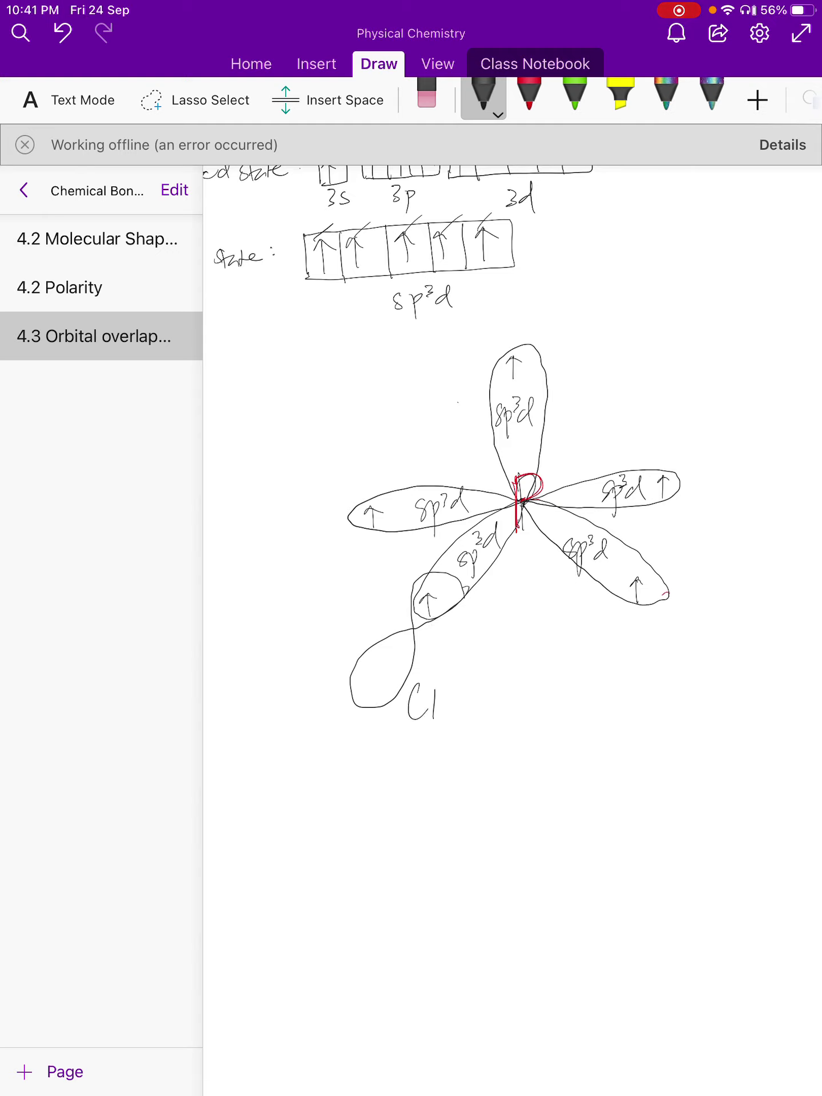
{"action": "left_click_drag", "start_coordinate": [440, 585], "coordinate": [440, 606]}
{"action": "left_click_drag", "start_coordinate": [433, 597], "coordinate": [450, 597]}
{"action": "left_click_drag", "start_coordinate": [370, 579], "coordinate": [405, 570]}
Try three times to draw a Cl orbital off the lower-right lobe, undoing each attempt
{"action": "mouse_move", "coordinate": [637, 553]}
{"action": "left_mouse_down"}
{"action": "mouse_move", "coordinate": [626, 602]}
{"action": "mouse_move", "coordinate": [676, 589]}
{"action": "mouse_move", "coordinate": [721, 661]}
{"action": "left_mouse_up"}
{"action": "left_click", "coordinate": [63, 33]}
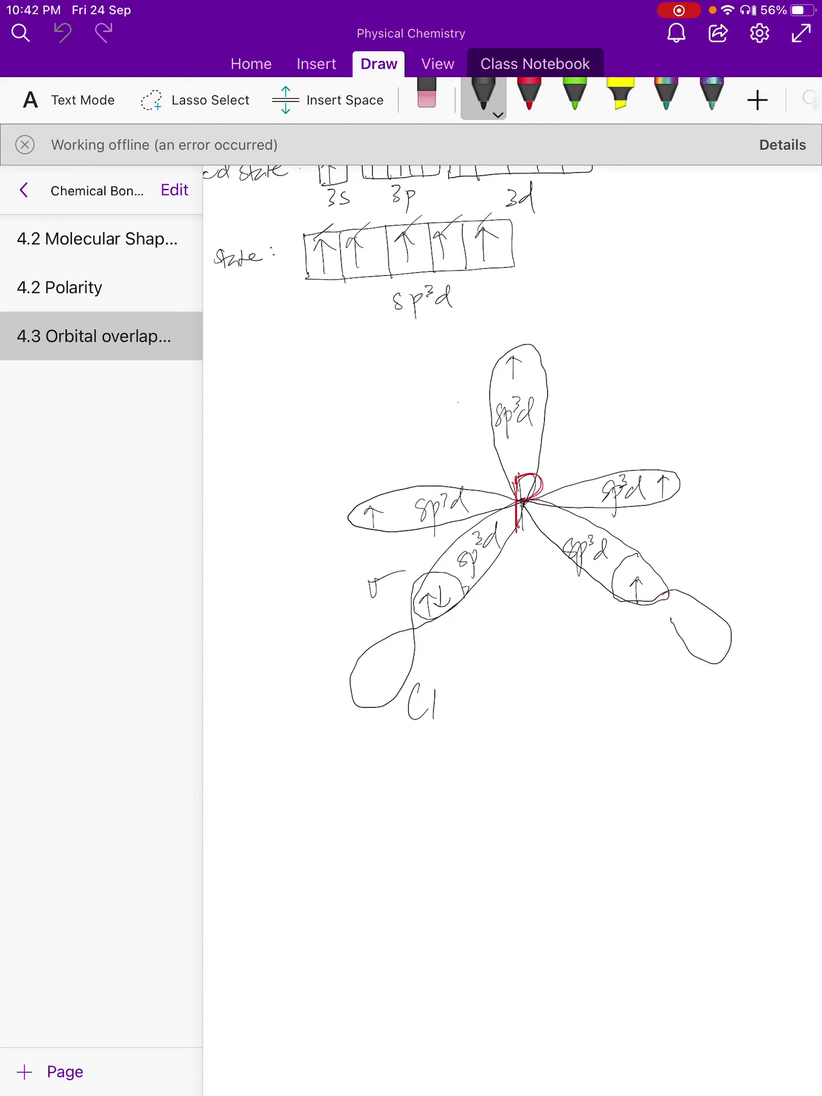
{"action": "mouse_move", "coordinate": [635, 554]}
{"action": "left_mouse_down"}
{"action": "mouse_move", "coordinate": [622, 557]}
{"action": "mouse_move", "coordinate": [621, 601]}
{"action": "mouse_move", "coordinate": [673, 594]}
{"action": "mouse_move", "coordinate": [712, 645]}
{"action": "mouse_move", "coordinate": [661, 617]}
{"action": "mouse_move", "coordinate": [631, 554]}
{"action": "left_mouse_up"}
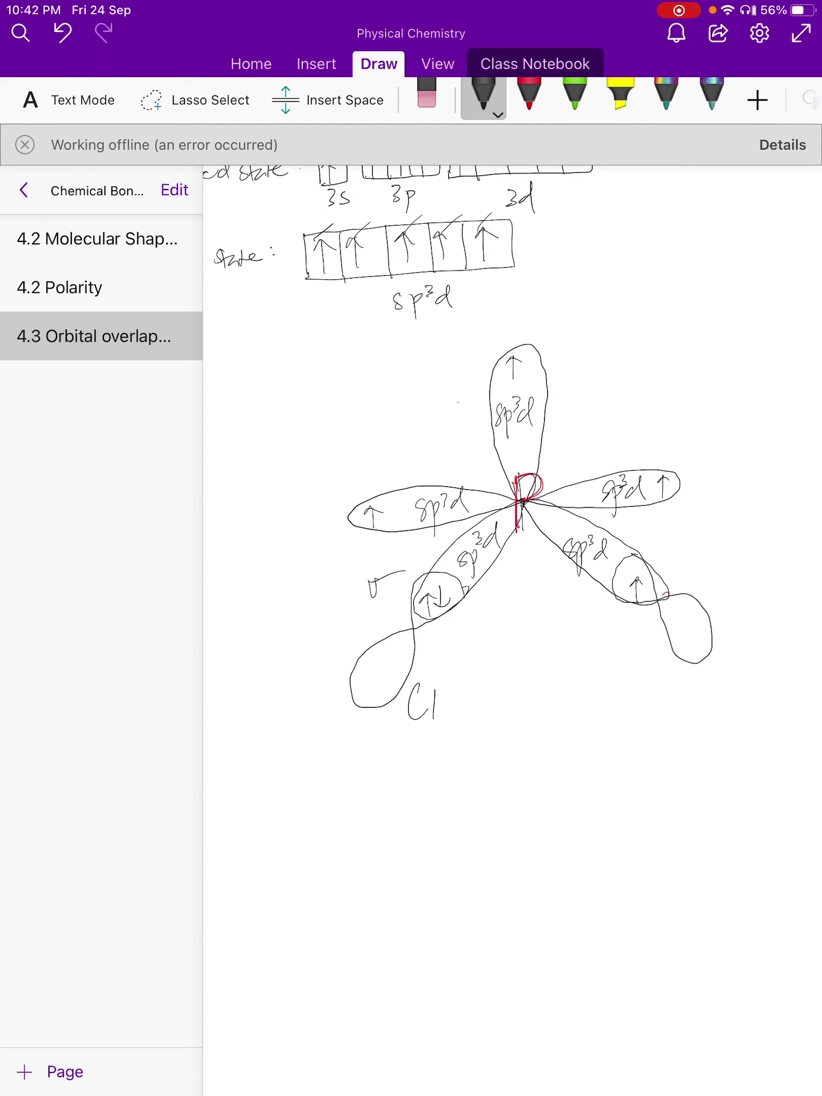
{"action": "left_click", "coordinate": [63, 33]}
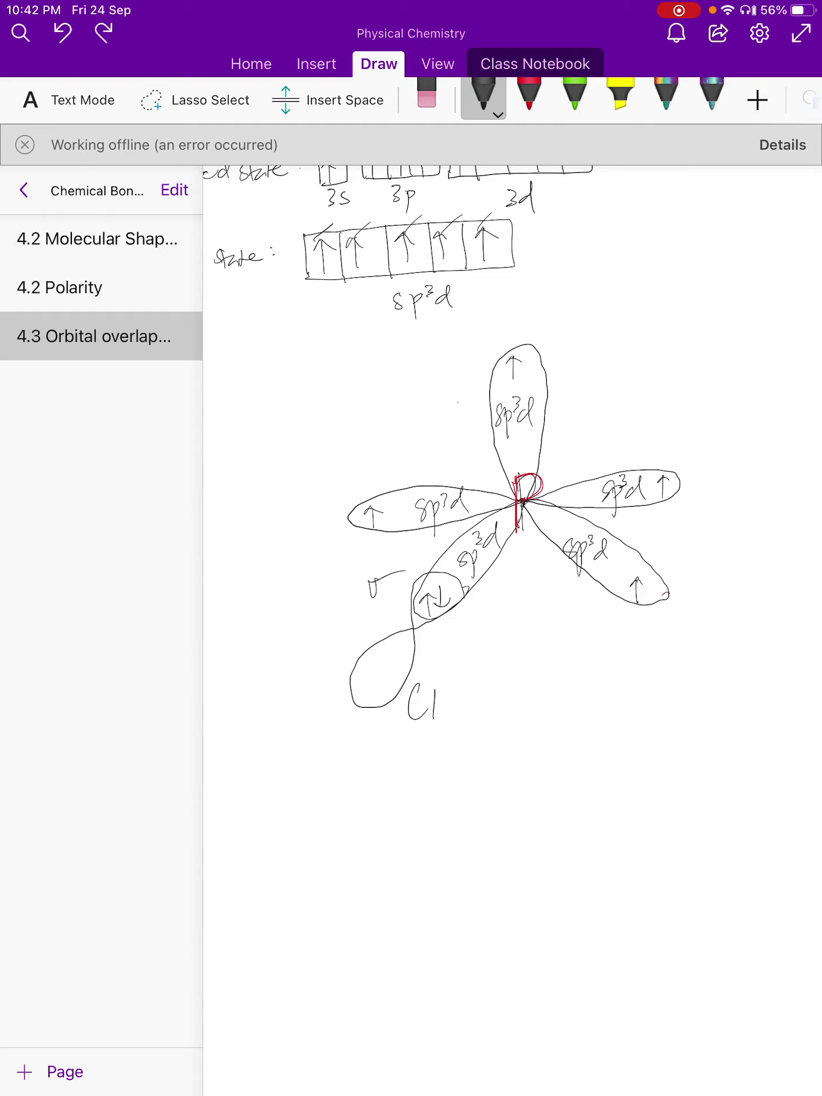
{"action": "mouse_move", "coordinate": [637, 551]}
{"action": "left_mouse_down"}
{"action": "mouse_move", "coordinate": [619, 604]}
{"action": "mouse_move", "coordinate": [662, 606]}
{"action": "mouse_move", "coordinate": [733, 632]}
{"action": "mouse_move", "coordinate": [695, 673]}
{"action": "mouse_move", "coordinate": [690, 641]}
{"action": "left_mouse_up"}
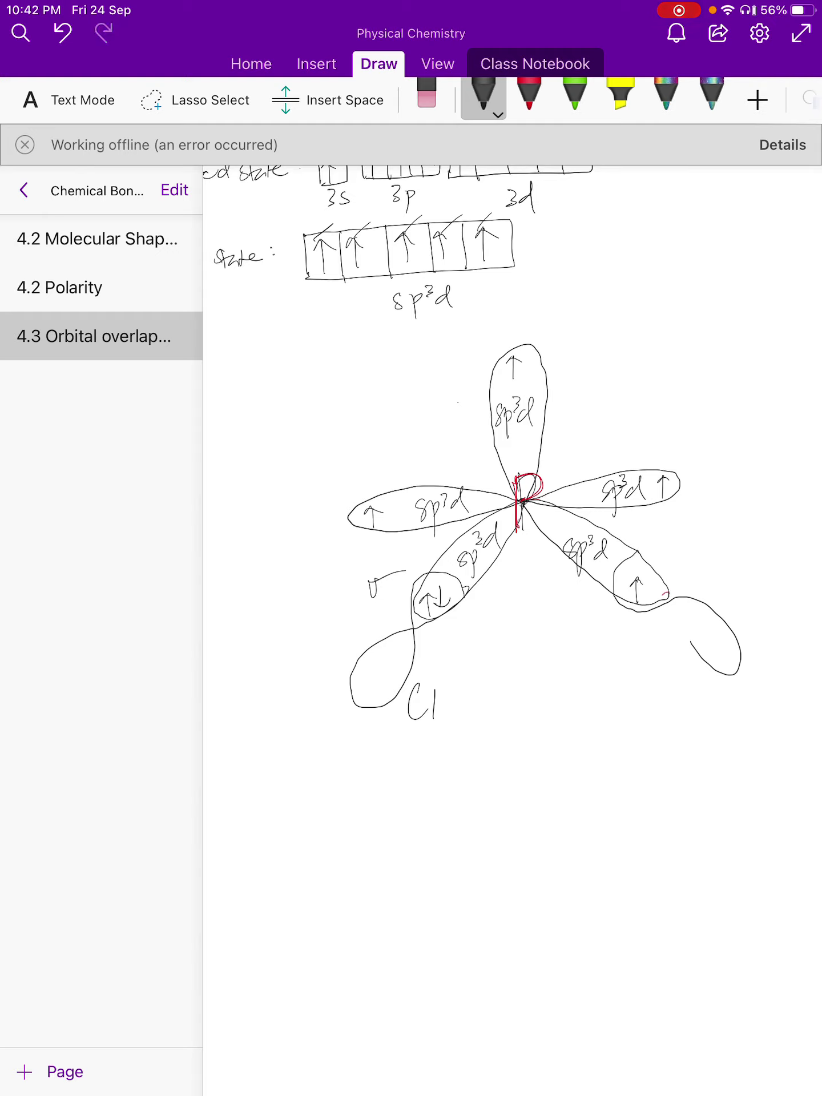
{"action": "left_click", "coordinate": [63, 33]}
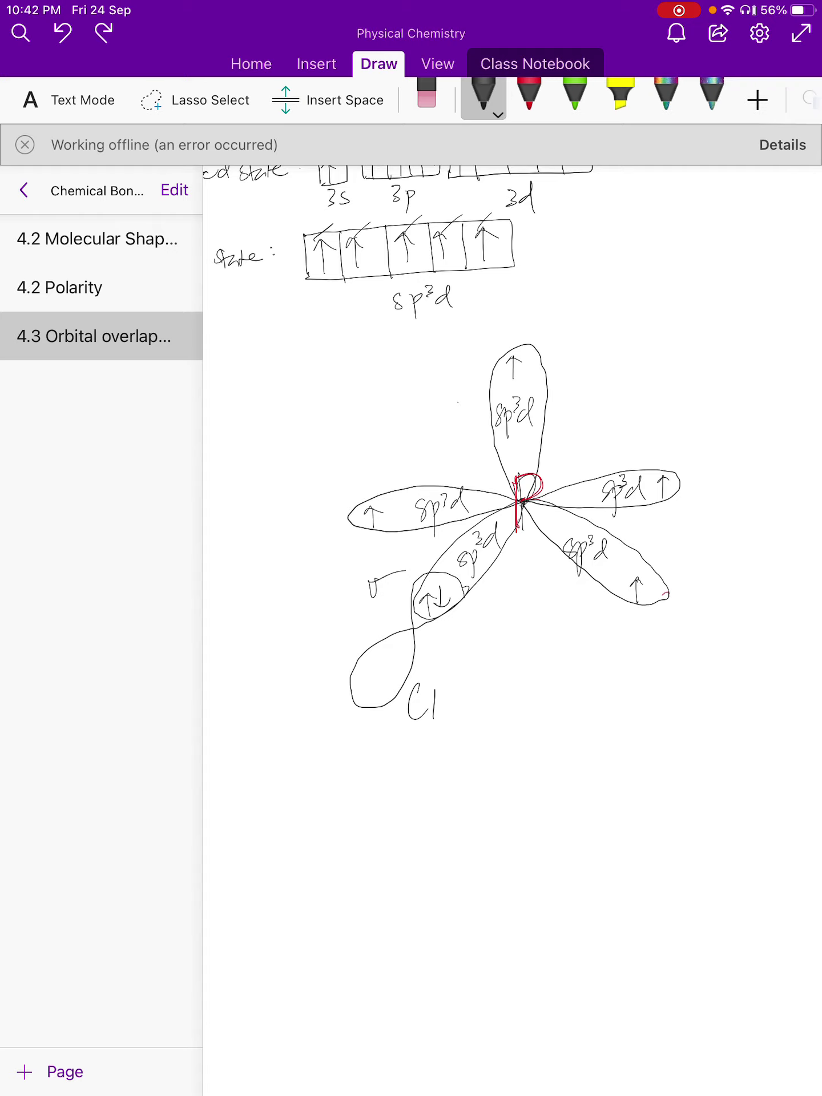
Discard two more lower-right orbital attempts and erase the lower-right lobe outline
{"action": "mouse_move", "coordinate": [636, 550]}
{"action": "left_mouse_down"}
{"action": "mouse_move", "coordinate": [623, 586]}
{"action": "mouse_move", "coordinate": [641, 610]}
{"action": "mouse_move", "coordinate": [706, 606]}
{"action": "mouse_move", "coordinate": [762, 658]}
{"action": "mouse_move", "coordinate": [710, 668]}
{"action": "mouse_move", "coordinate": [633, 556]}
{"action": "left_mouse_up"}
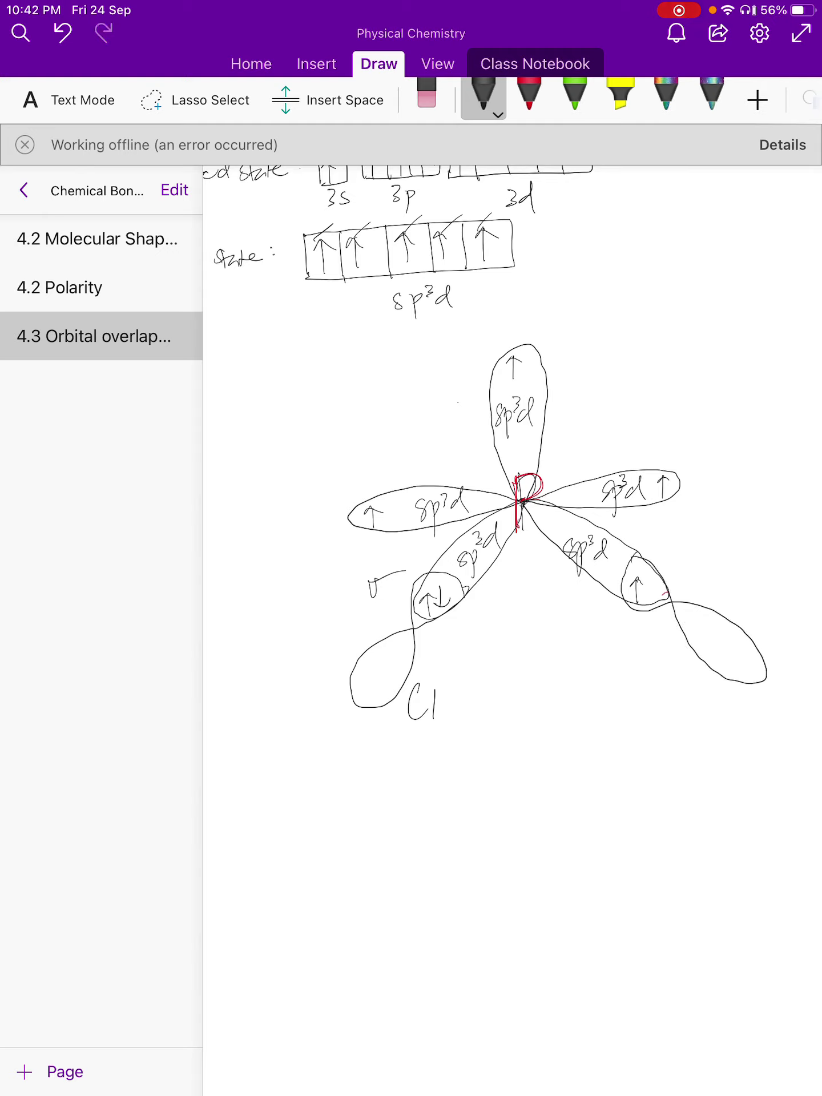
{"action": "key", "text": "ctrl+z"}
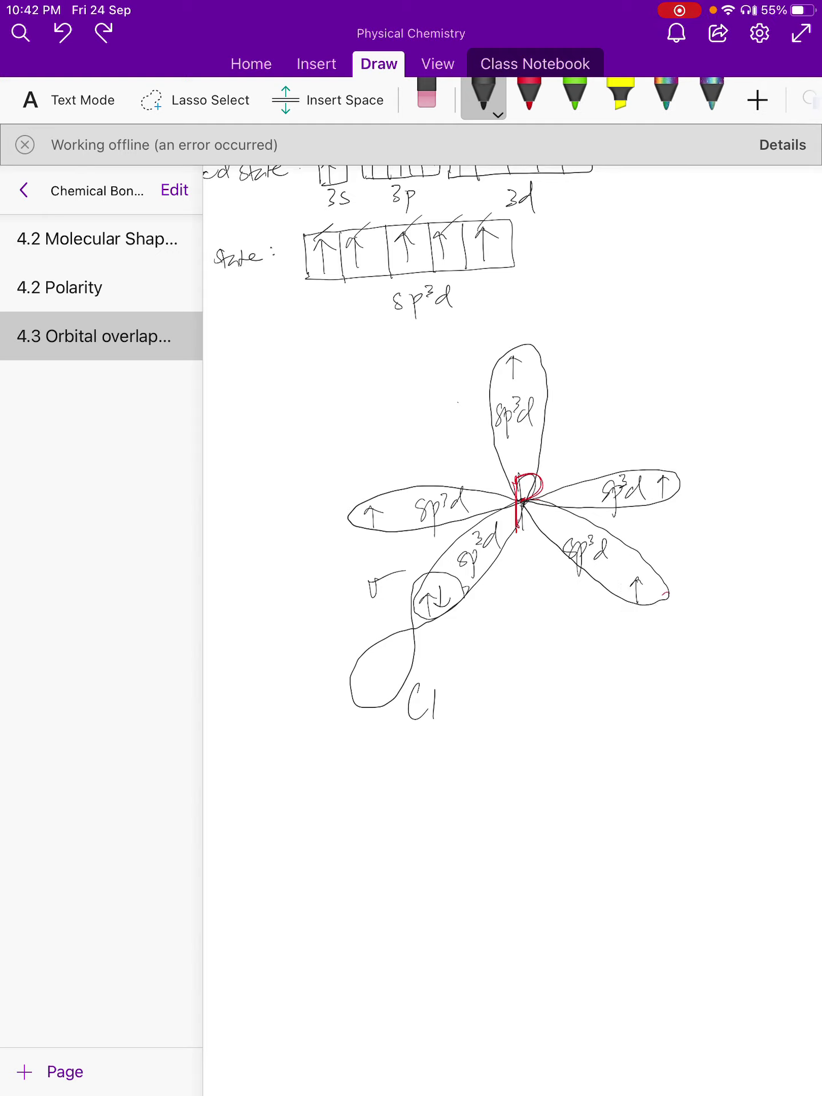
{"action": "mouse_move", "coordinate": [638, 555]}
{"action": "left_mouse_down"}
{"action": "mouse_move", "coordinate": [622, 575]}
{"action": "mouse_move", "coordinate": [642, 615]}
{"action": "mouse_move", "coordinate": [764, 655]}
{"action": "mouse_move", "coordinate": [726, 692]}
{"action": "mouse_move", "coordinate": [678, 608]}
{"action": "mouse_move", "coordinate": [632, 562]}
{"action": "left_mouse_up"}
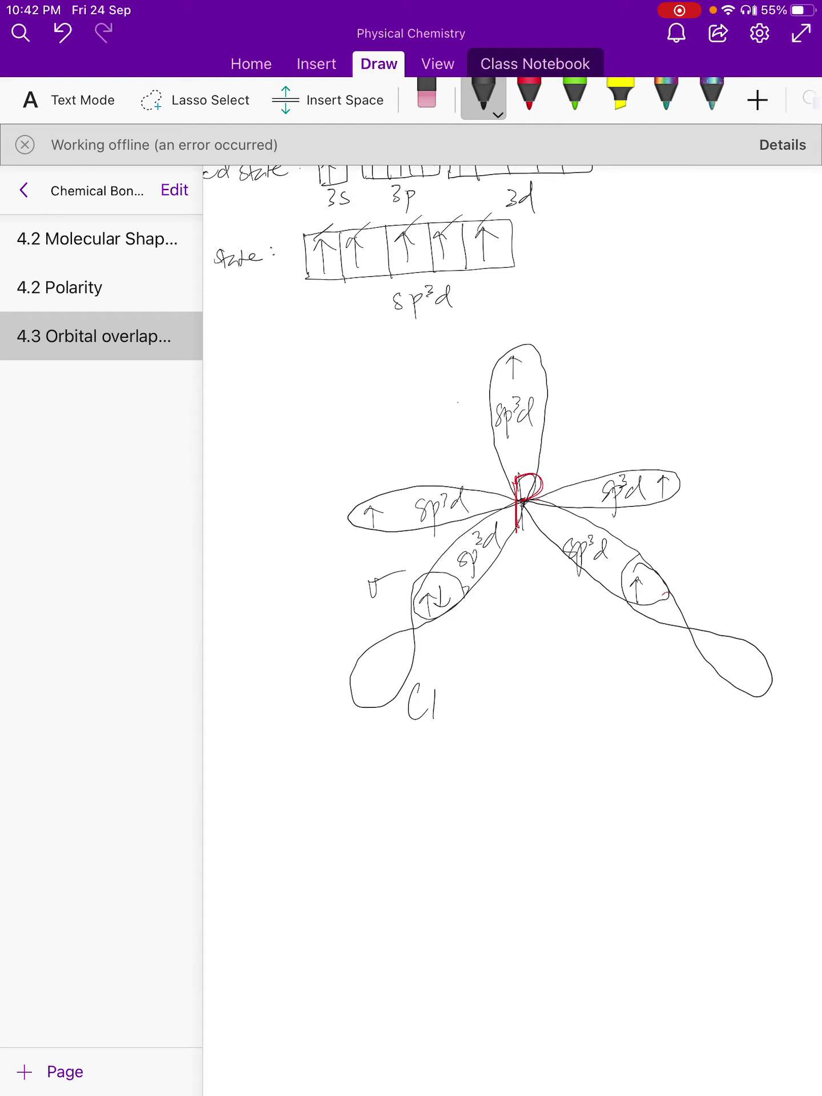
{"action": "key", "text": "ctrl+z"}
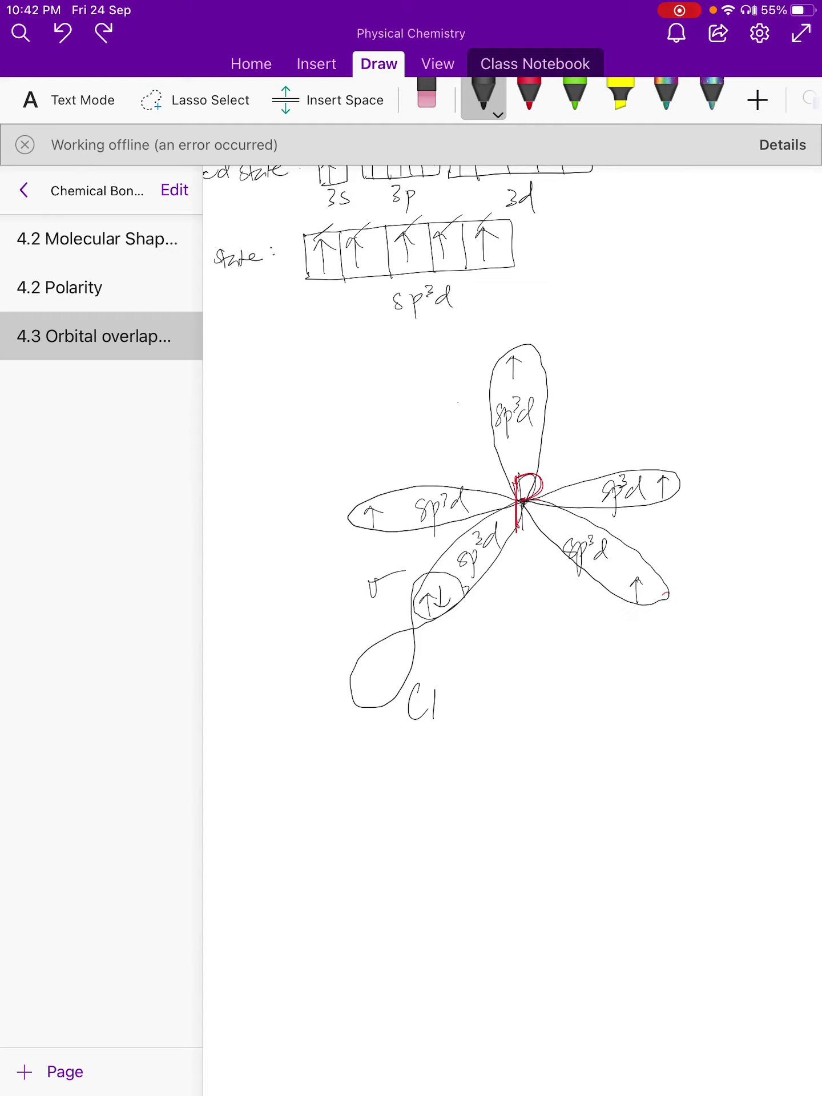
{"action": "left_click", "coordinate": [426, 94]}
{"action": "left_click_drag", "start_coordinate": [666, 594], "coordinate": [548, 516]}
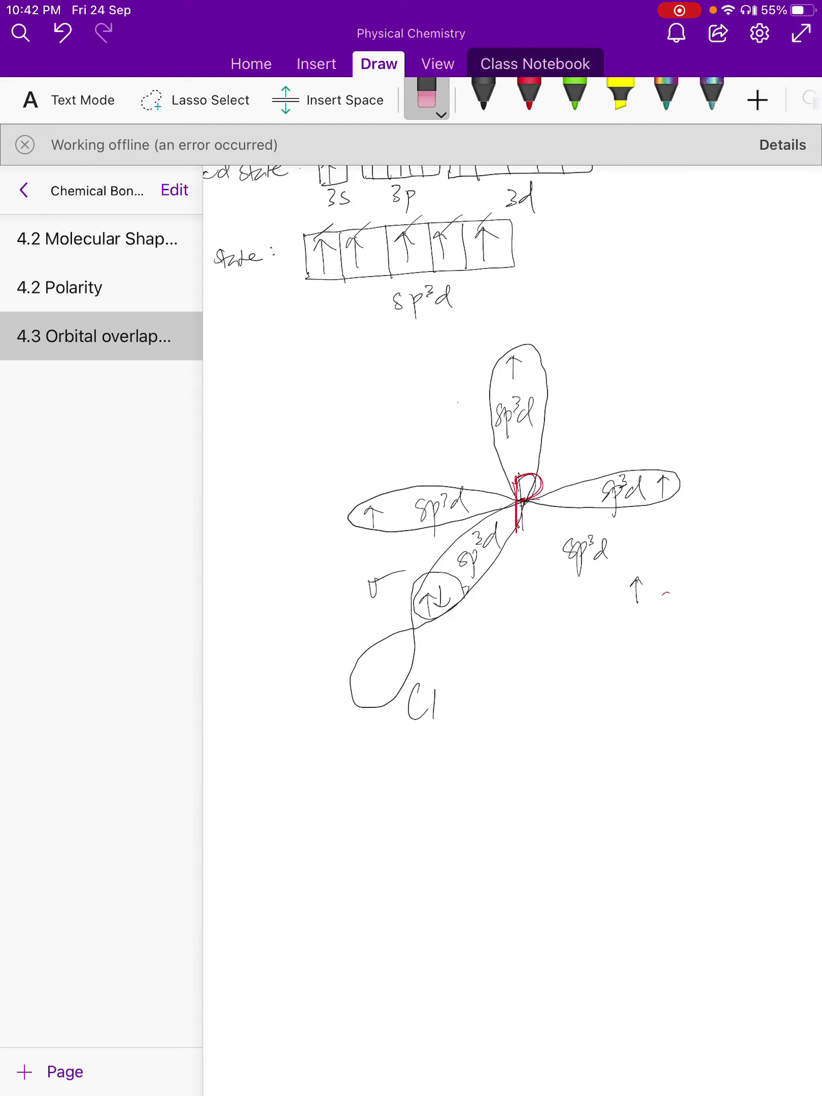
Redraw the lower-right sp³d lobe outline in black ink
{"action": "left_click", "coordinate": [483, 94]}
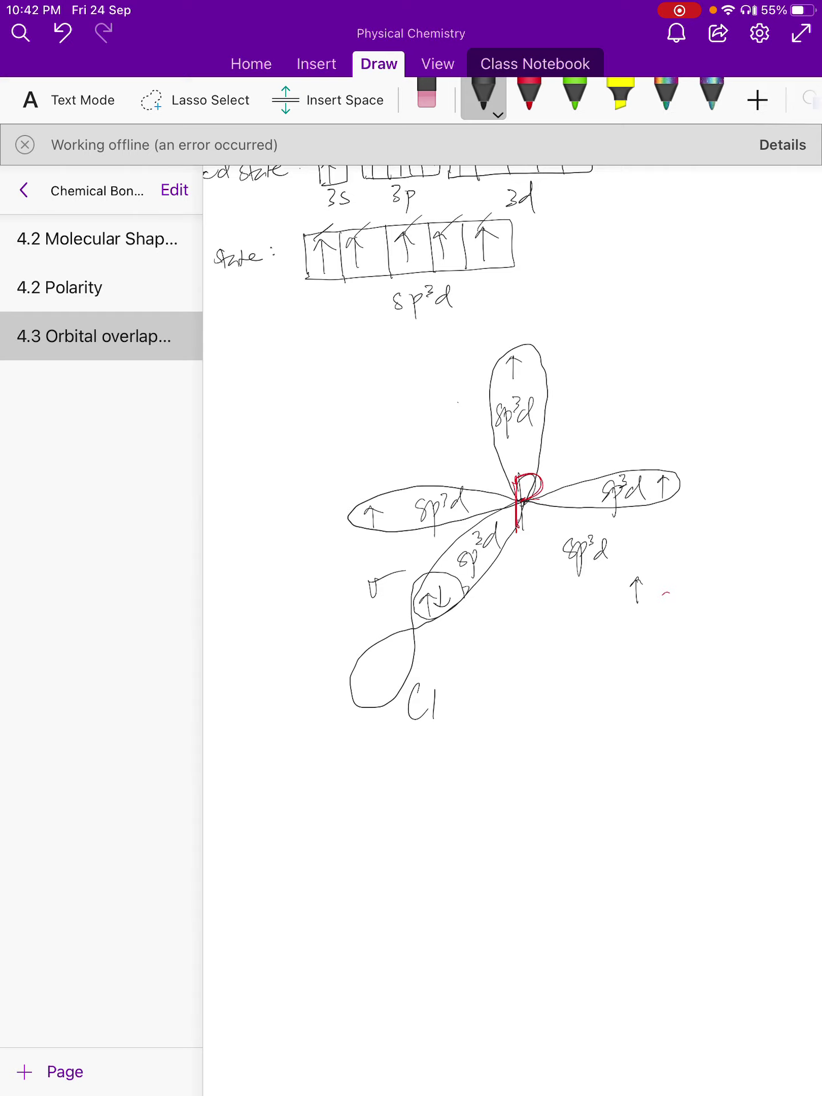
{"action": "mouse_move", "coordinate": [525, 503]}
{"action": "left_mouse_down"}
{"action": "mouse_move", "coordinate": [593, 529]}
{"action": "mouse_move", "coordinate": [642, 565]}
{"action": "mouse_move", "coordinate": [656, 604]}
{"action": "mouse_move", "coordinate": [616, 612]}
{"action": "mouse_move", "coordinate": [558, 568]}
{"action": "mouse_move", "coordinate": [525, 508]}
{"action": "left_mouse_up"}
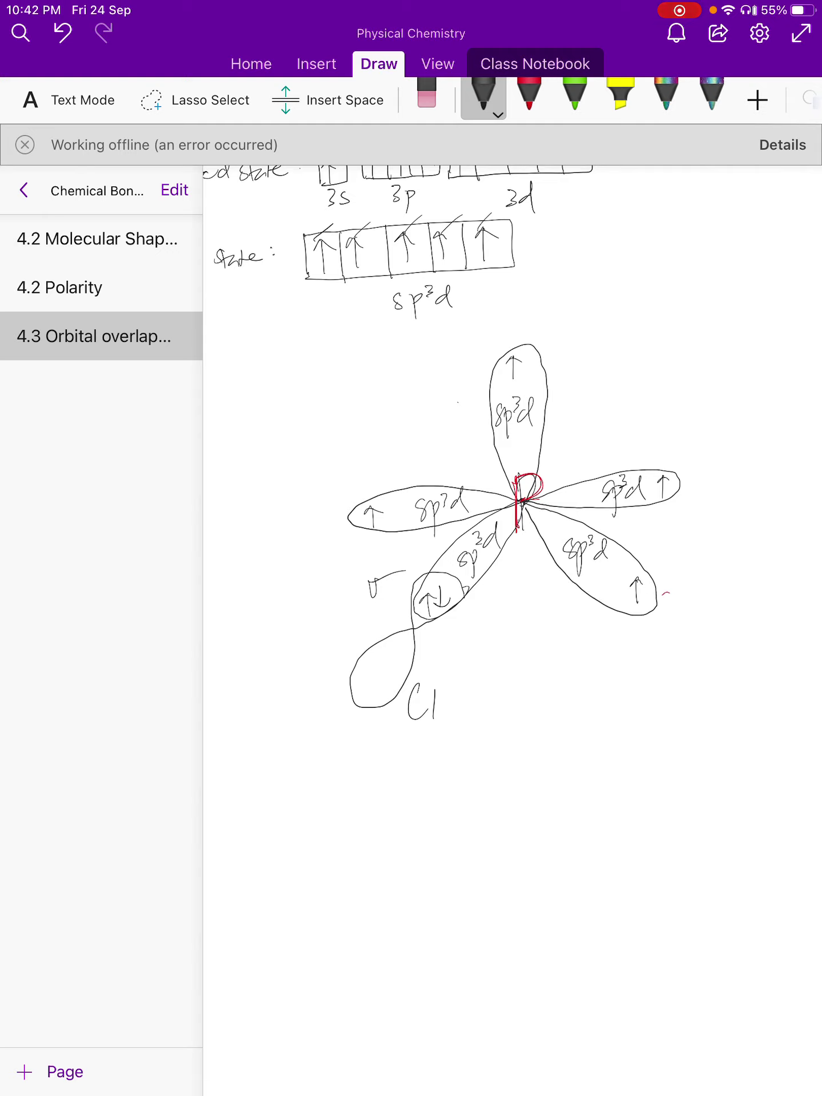
{"action": "left_click", "coordinate": [62, 33]}
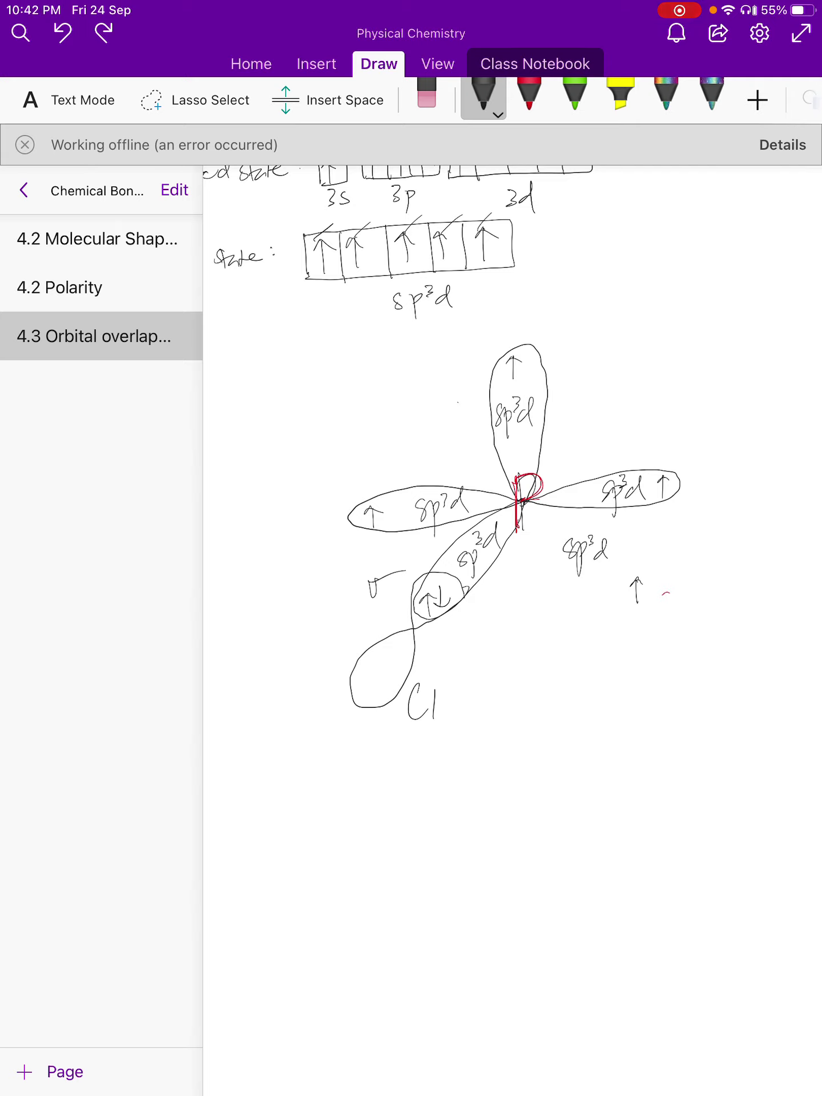
{"action": "mouse_move", "coordinate": [533, 503]}
{"action": "left_mouse_down"}
{"action": "mouse_move", "coordinate": [616, 550]}
{"action": "mouse_move", "coordinate": [646, 577]}
{"action": "mouse_move", "coordinate": [658, 610]}
{"action": "mouse_move", "coordinate": [611, 616]}
{"action": "mouse_move", "coordinate": [553, 555]}
{"action": "mouse_move", "coordinate": [524, 502]}
{"action": "left_mouse_up"}
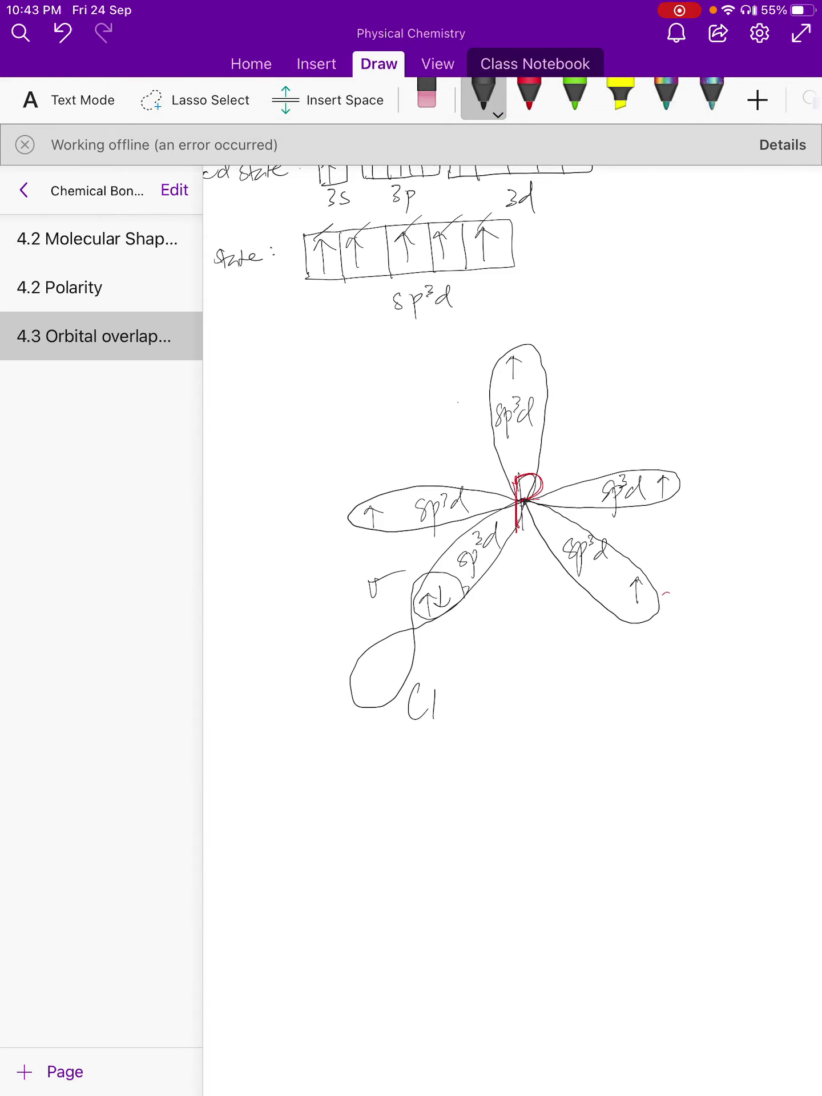
Erase the old arrow in the lower-right lobe and redraw it as an up-arrow
{"action": "left_click", "coordinate": [427, 97]}
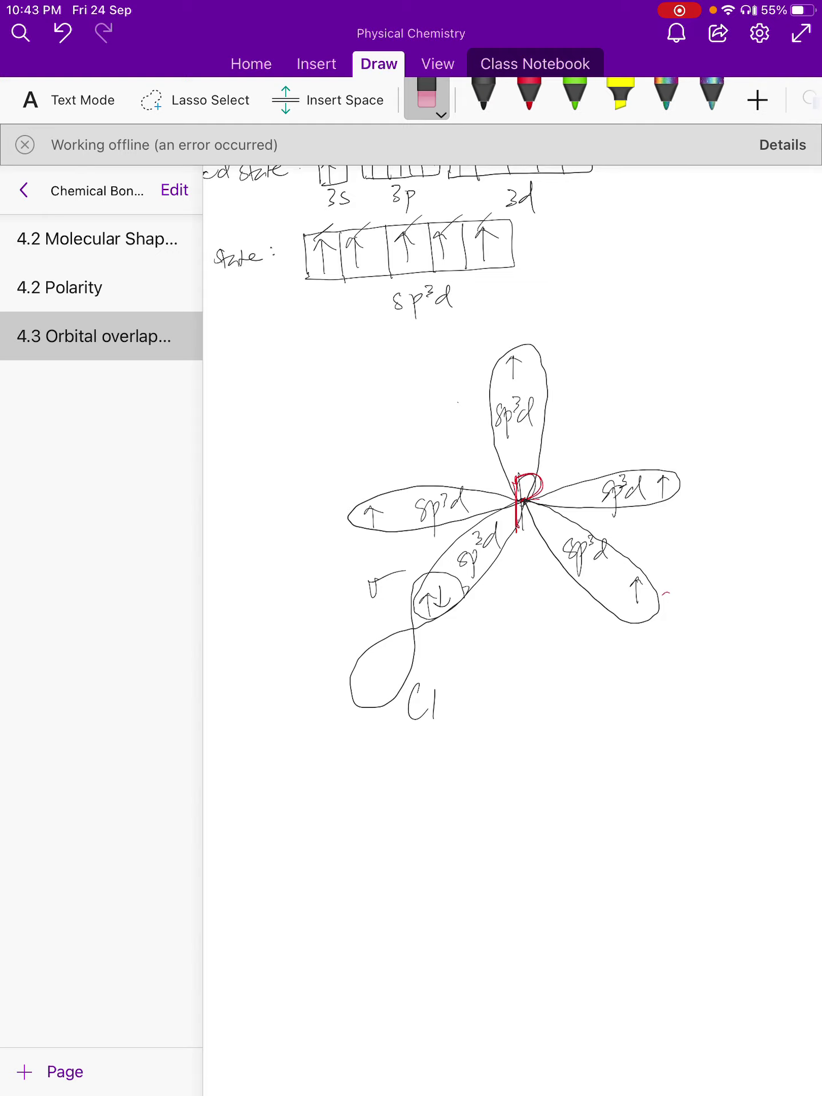
{"action": "left_click", "coordinate": [637, 591]}
{"action": "left_click", "coordinate": [484, 95]}
{"action": "left_click_drag", "start_coordinate": [629, 617], "coordinate": [630, 591]}
{"action": "left_click_drag", "start_coordinate": [621, 600], "coordinate": [642, 600]}
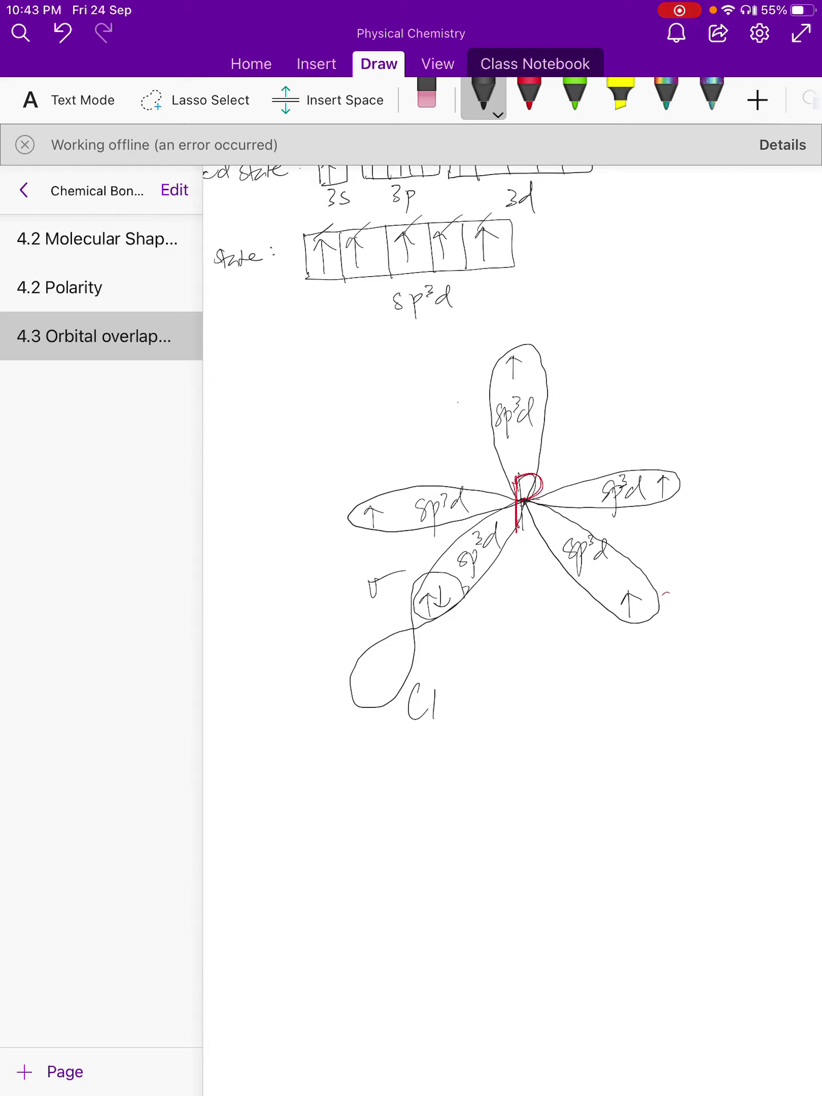
Draw a Cl orbital overlapping the lower-right lobe, add a down-arrow, and label σ and Cl
{"action": "mouse_move", "coordinate": [630, 569]}
{"action": "left_mouse_down"}
{"action": "mouse_move", "coordinate": [609, 604]}
{"action": "mouse_move", "coordinate": [631, 622]}
{"action": "mouse_move", "coordinate": [693, 627]}
{"action": "mouse_move", "coordinate": [701, 697]}
{"action": "mouse_move", "coordinate": [656, 626]}
{"action": "mouse_move", "coordinate": [634, 566]}
{"action": "left_mouse_up"}
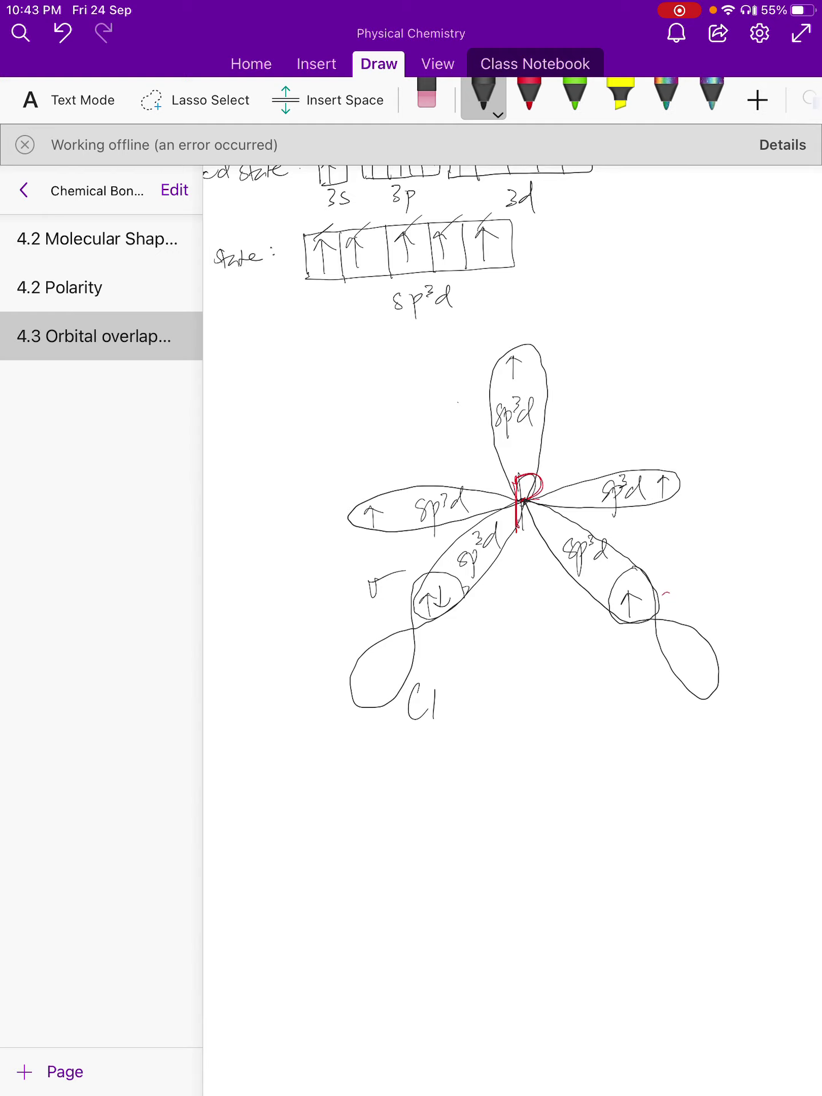
{"action": "left_click", "coordinate": [62, 33]}
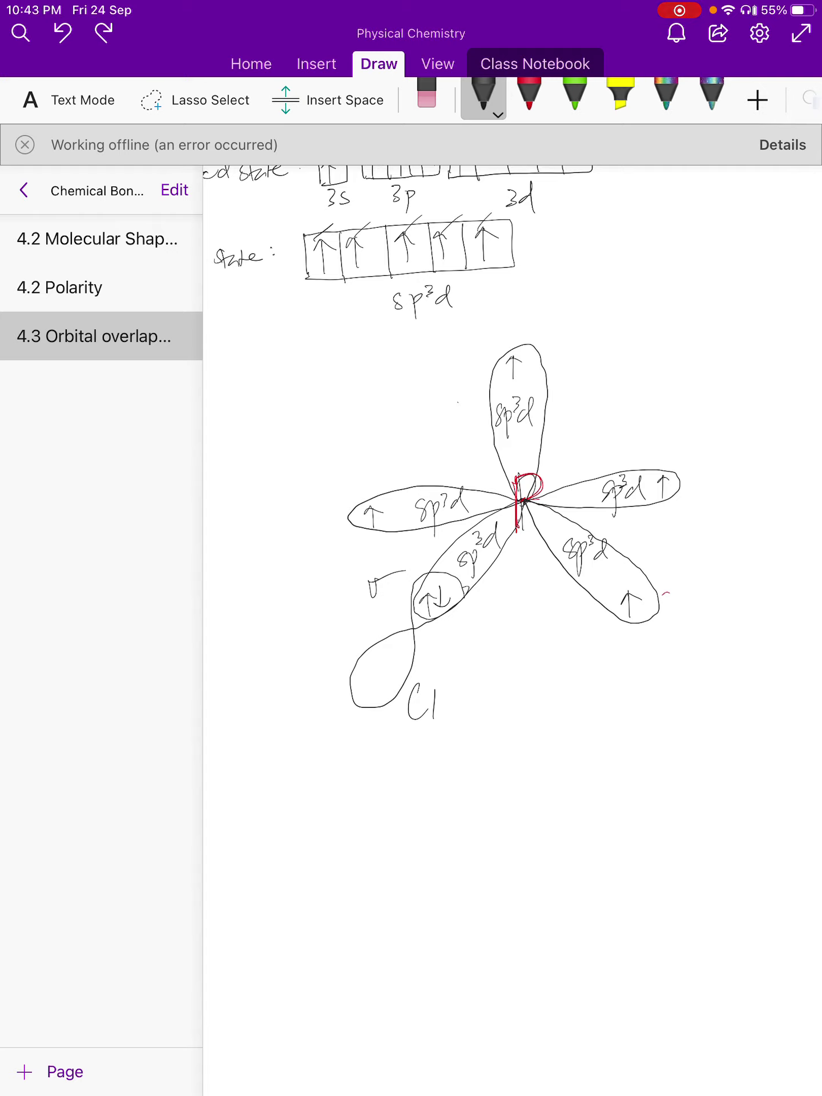
{"action": "mouse_move", "coordinate": [769, 679]}
{"action": "left_mouse_down"}
{"action": "mouse_move", "coordinate": [622, 623]}
{"action": "mouse_move", "coordinate": [630, 575]}
{"action": "mouse_move", "coordinate": [684, 630]}
{"action": "mouse_move", "coordinate": [734, 708]}
{"action": "mouse_move", "coordinate": [767, 678]}
{"action": "mouse_move", "coordinate": [762, 667]}
{"action": "left_mouse_up"}
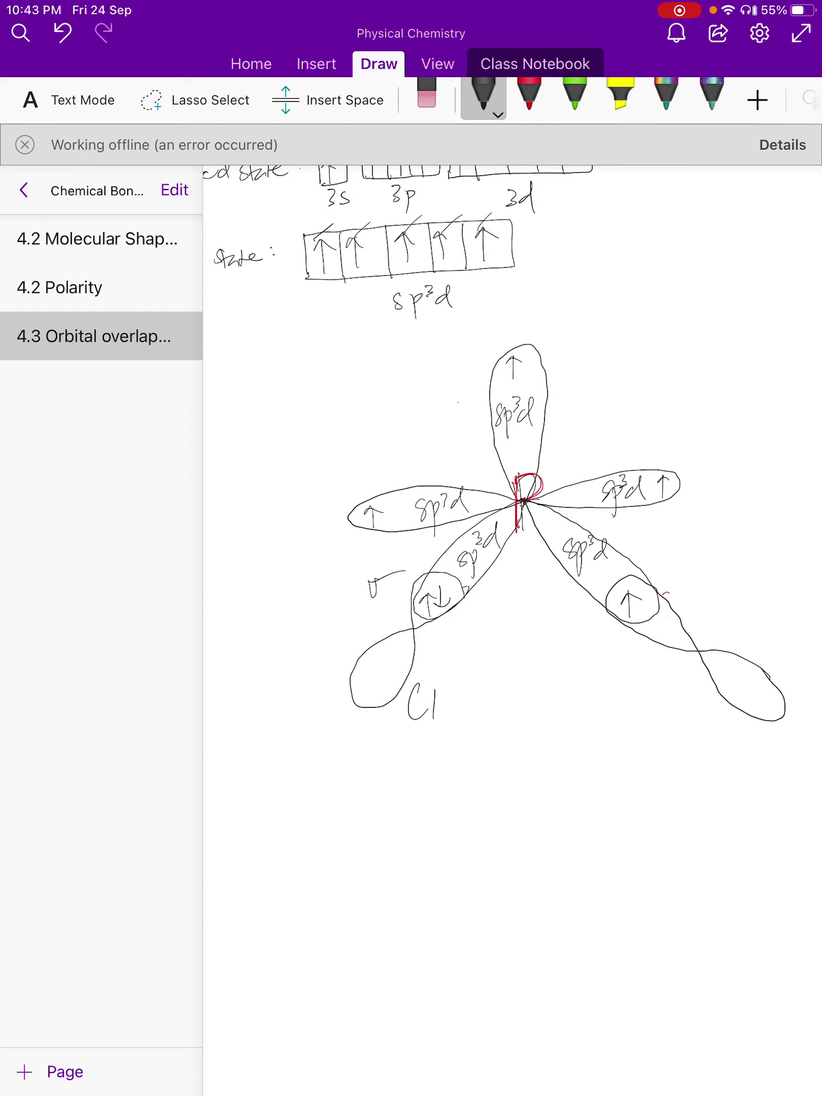
{"action": "left_click_drag", "start_coordinate": [643, 591], "coordinate": [643, 614]}
{"action": "left_click_drag", "start_coordinate": [635, 604], "coordinate": [700, 567]}
{"action": "mouse_move", "coordinate": [710, 714]}
{"action": "left_mouse_down"}
{"action": "mouse_move", "coordinate": [707, 741]}
{"action": "mouse_move", "coordinate": [720, 743]}
{"action": "left_mouse_up"}
{"action": "scroll", "coordinate": [511, 627], "scroll_direction": "right", "scroll_amount": 5}
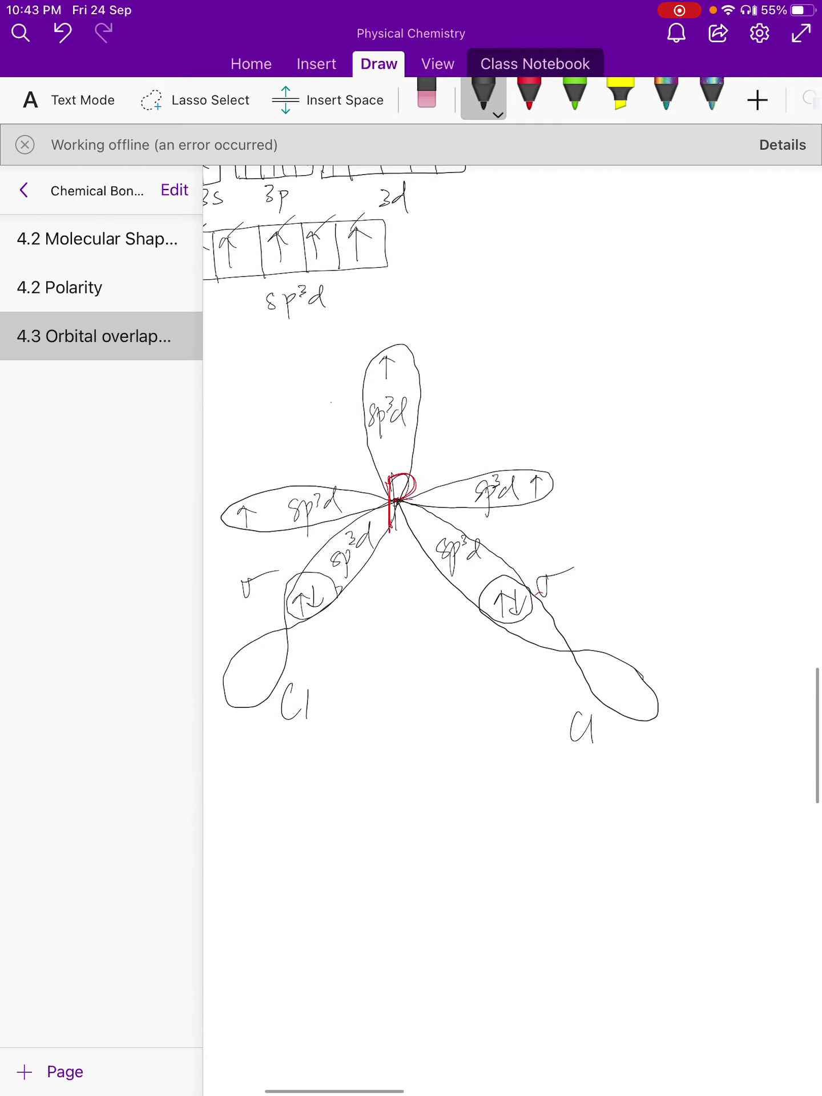
Draw a Cl orbital around the right lobe's arrow, label it Cl, and add a down-arrow and σ
{"action": "mouse_move", "coordinate": [668, 476]}
{"action": "left_mouse_down"}
{"action": "mouse_move", "coordinate": [610, 448]}
{"action": "mouse_move", "coordinate": [589, 450]}
{"action": "left_mouse_up"}
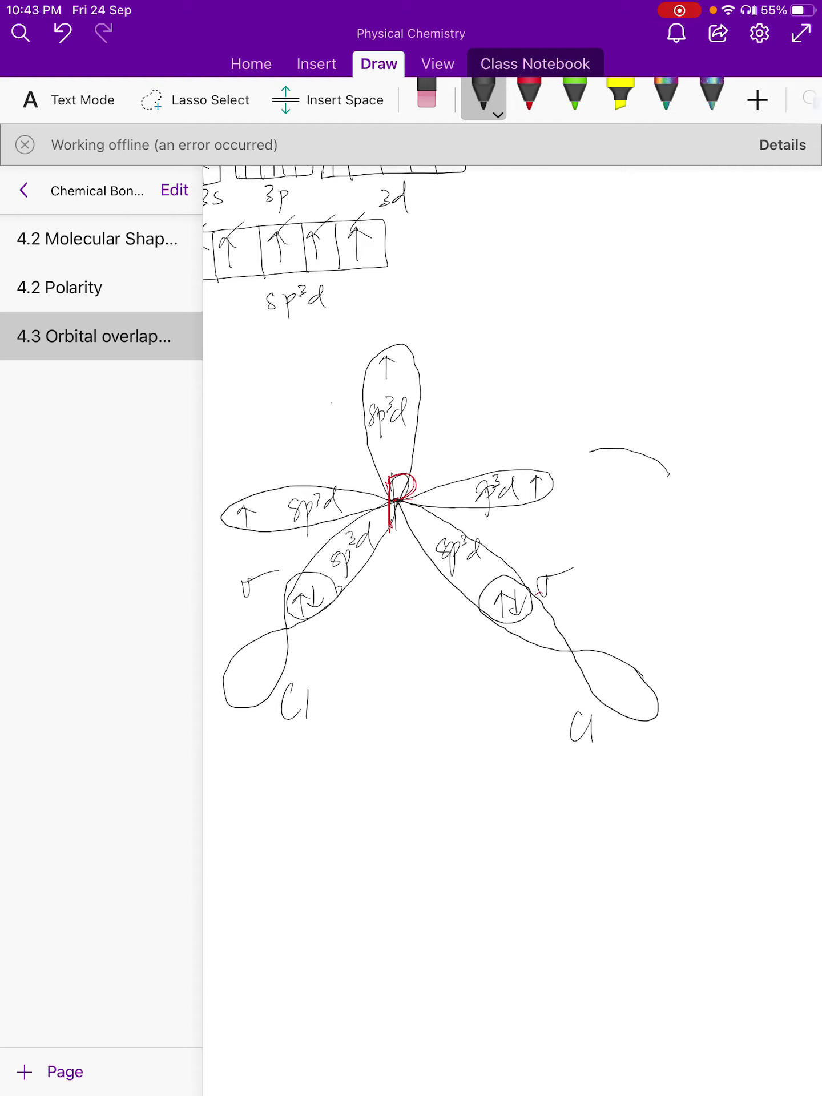
{"action": "left_click", "coordinate": [62, 33]}
{"action": "mouse_move", "coordinate": [689, 453]}
{"action": "left_mouse_down"}
{"action": "mouse_move", "coordinate": [679, 439]}
{"action": "mouse_move", "coordinate": [581, 492]}
{"action": "mouse_move", "coordinate": [519, 489]}
{"action": "mouse_move", "coordinate": [584, 460]}
{"action": "mouse_move", "coordinate": [688, 483]}
{"action": "mouse_move", "coordinate": [677, 439]}
{"action": "mouse_move", "coordinate": [712, 428]}
{"action": "left_mouse_up"}
{"action": "left_click_drag", "start_coordinate": [718, 406], "coordinate": [719, 434]}
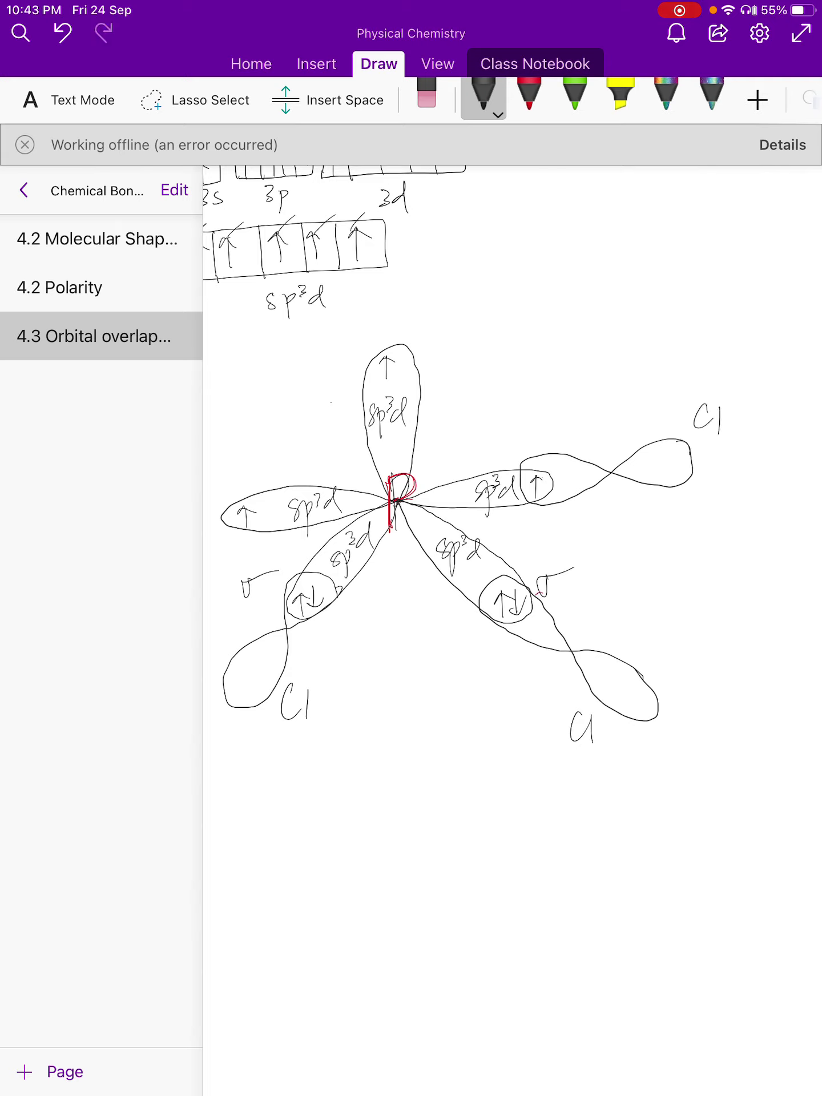
{"action": "left_click_drag", "start_coordinate": [542, 474], "coordinate": [542, 493]}
{"action": "mouse_move", "coordinate": [536, 484]}
{"action": "left_mouse_down"}
{"action": "mouse_move", "coordinate": [554, 482]}
{"action": "mouse_move", "coordinate": [585, 417]}
{"action": "left_mouse_up"}
{"action": "scroll", "coordinate": [514, 570], "scroll_direction": "left", "scroll_amount": 5}
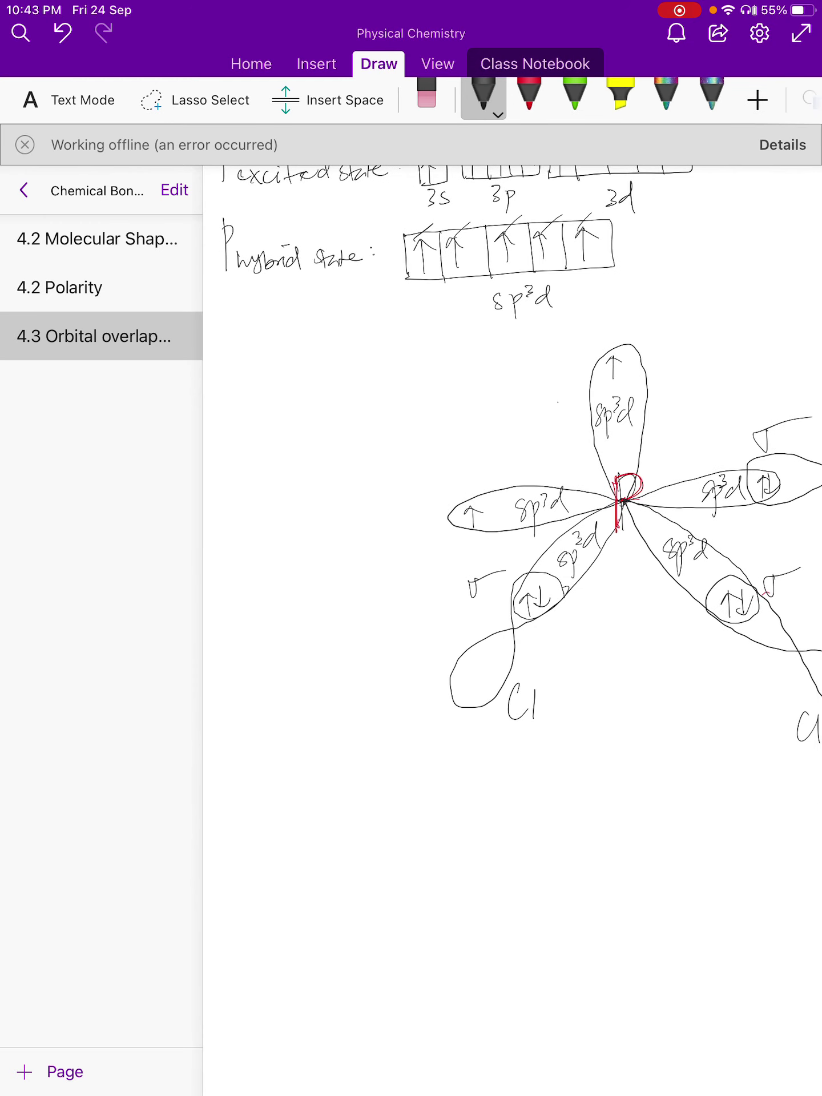
Draw a Cl orbital overlapping the left lobe, label it Cl, and add a down-arrow and σ
{"action": "mouse_move", "coordinate": [297, 524]}
{"action": "left_mouse_down"}
{"action": "mouse_move", "coordinate": [365, 517]}
{"action": "mouse_move", "coordinate": [478, 537]}
{"action": "mouse_move", "coordinate": [494, 492]}
{"action": "mouse_move", "coordinate": [392, 516]}
{"action": "left_mouse_up"}
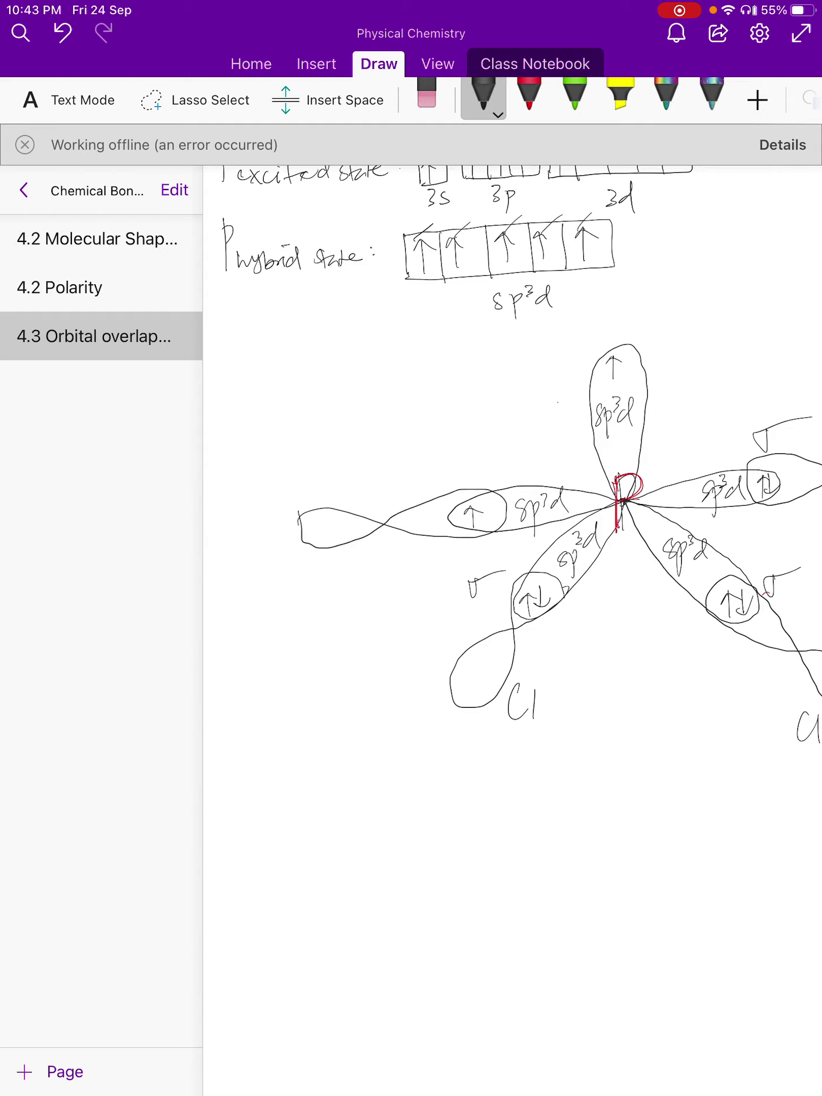
{"action": "left_click", "coordinate": [62, 32]}
{"action": "mouse_move", "coordinate": [320, 529]}
{"action": "left_mouse_down"}
{"action": "mouse_move", "coordinate": [379, 513]}
{"action": "mouse_move", "coordinate": [500, 517]}
{"action": "mouse_move", "coordinate": [497, 500]}
{"action": "left_mouse_up"}
{"action": "left_click", "coordinate": [63, 33]}
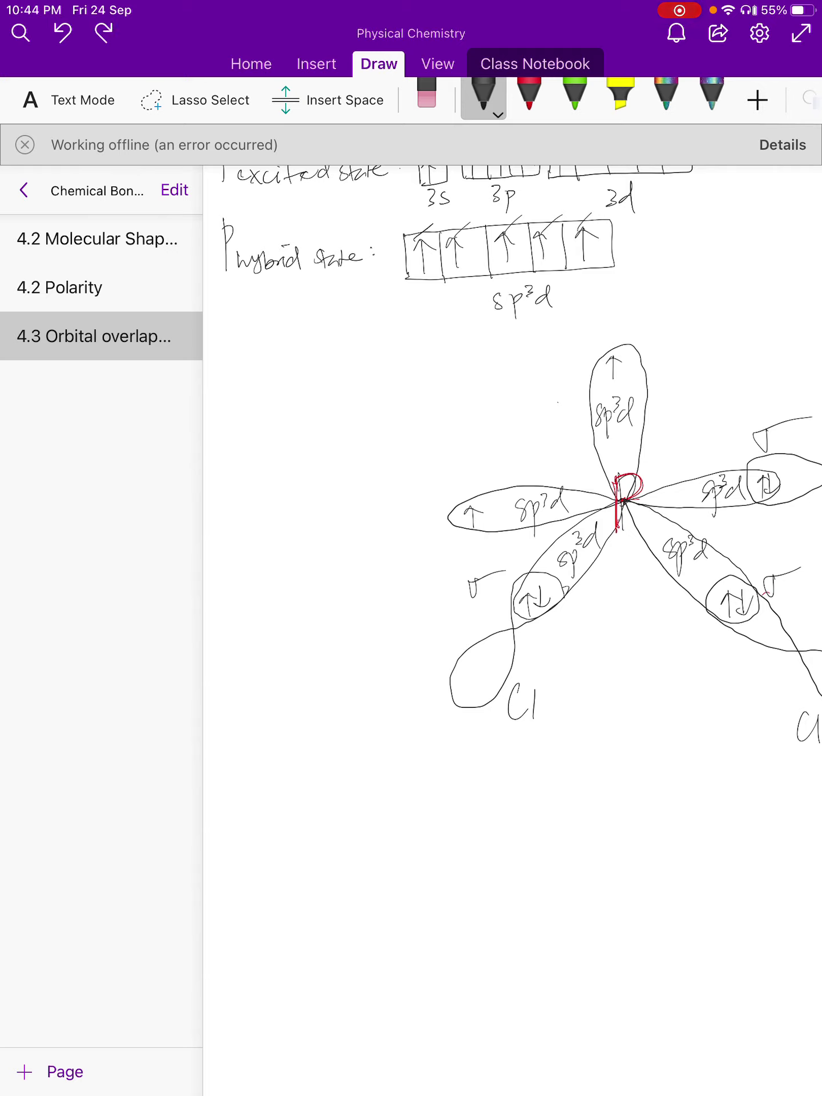
{"action": "mouse_move", "coordinate": [310, 531]}
{"action": "left_mouse_down"}
{"action": "mouse_move", "coordinate": [385, 512]}
{"action": "mouse_move", "coordinate": [498, 534]}
{"action": "mouse_move", "coordinate": [436, 504]}
{"action": "mouse_move", "coordinate": [334, 544]}
{"action": "mouse_move", "coordinate": [310, 528]}
{"action": "mouse_move", "coordinate": [344, 580]}
{"action": "left_mouse_up"}
{"action": "left_click_drag", "start_coordinate": [353, 563], "coordinate": [361, 584]}
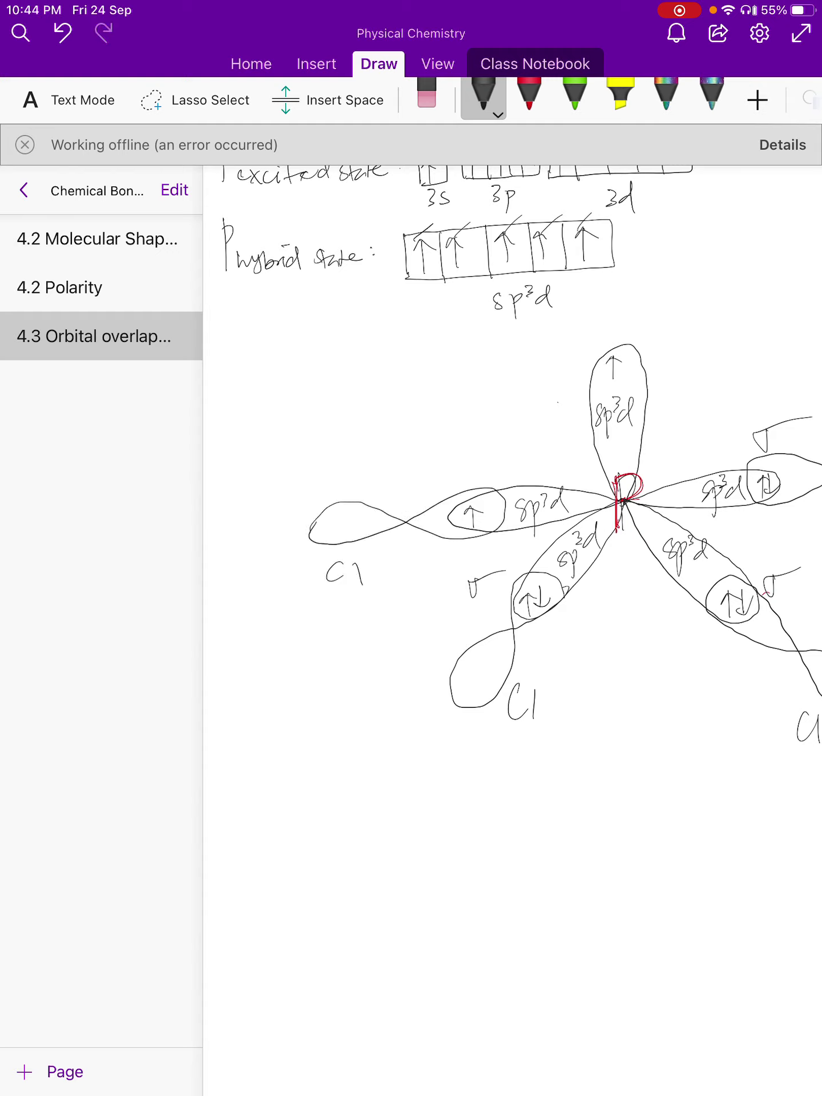
{"action": "left_click_drag", "start_coordinate": [486, 503], "coordinate": [480, 518]}
{"action": "left_click_drag", "start_coordinate": [466, 453], "coordinate": [496, 447]}
{"action": "scroll", "coordinate": [512, 571], "scroll_direction": "right", "scroll_amount": 3}
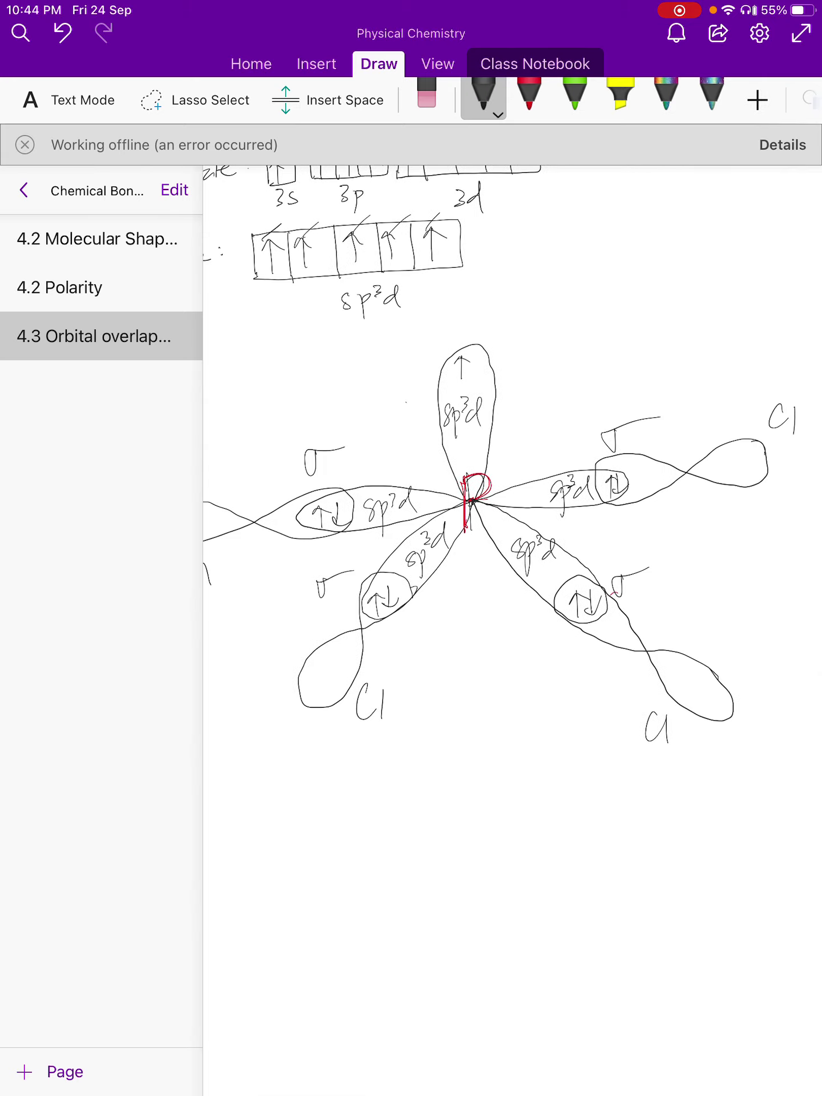
Erase the sp³d hybrid-state boxes and their arrows above the diagram
{"action": "left_click", "coordinate": [426, 97]}
{"action": "mouse_move", "coordinate": [254, 274]}
{"action": "left_mouse_down"}
{"action": "mouse_move", "coordinate": [461, 268]}
{"action": "mouse_move", "coordinate": [364, 305]}
{"action": "left_mouse_up"}
{"action": "mouse_move", "coordinate": [448, 229]}
{"action": "left_mouse_down"}
{"action": "mouse_move", "coordinate": [388, 235]}
{"action": "mouse_move", "coordinate": [400, 224]}
{"action": "mouse_move", "coordinate": [254, 257]}
{"action": "left_mouse_up"}
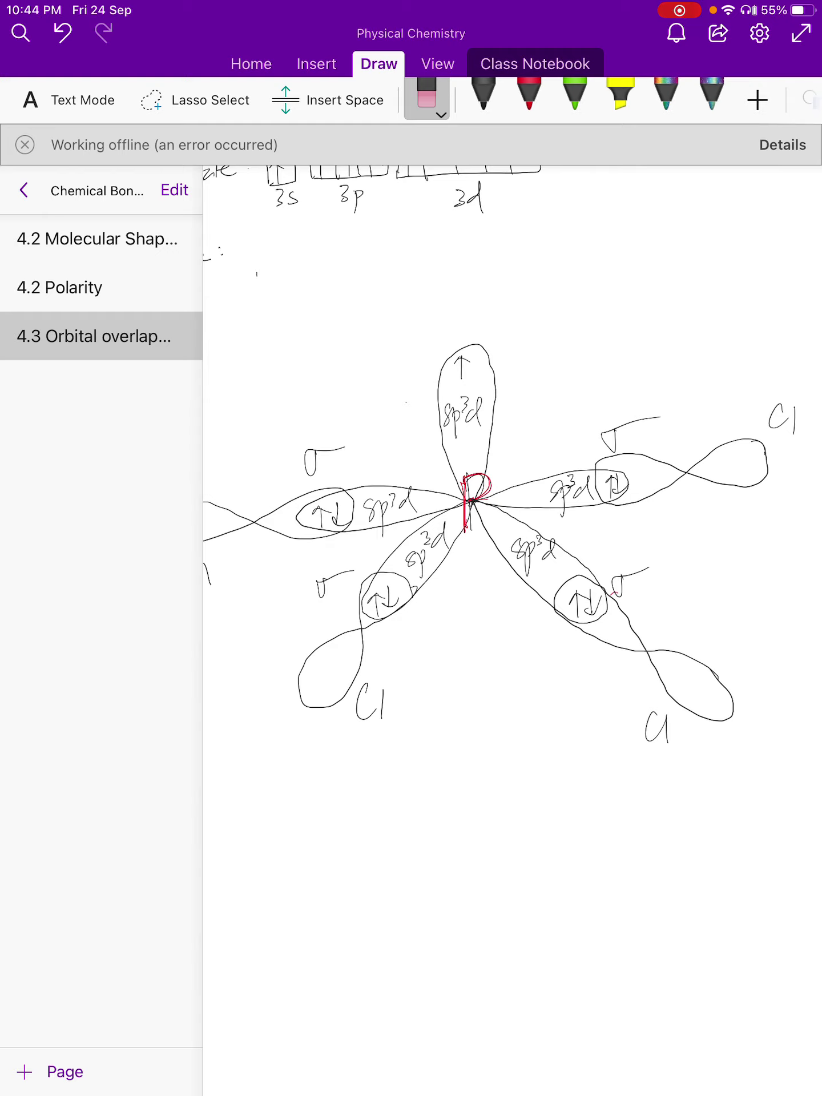
Draw a Cl orbital over the top lobe's arrow, add a down-arrow and σ, and label it Cl
{"action": "left_click", "coordinate": [484, 94]}
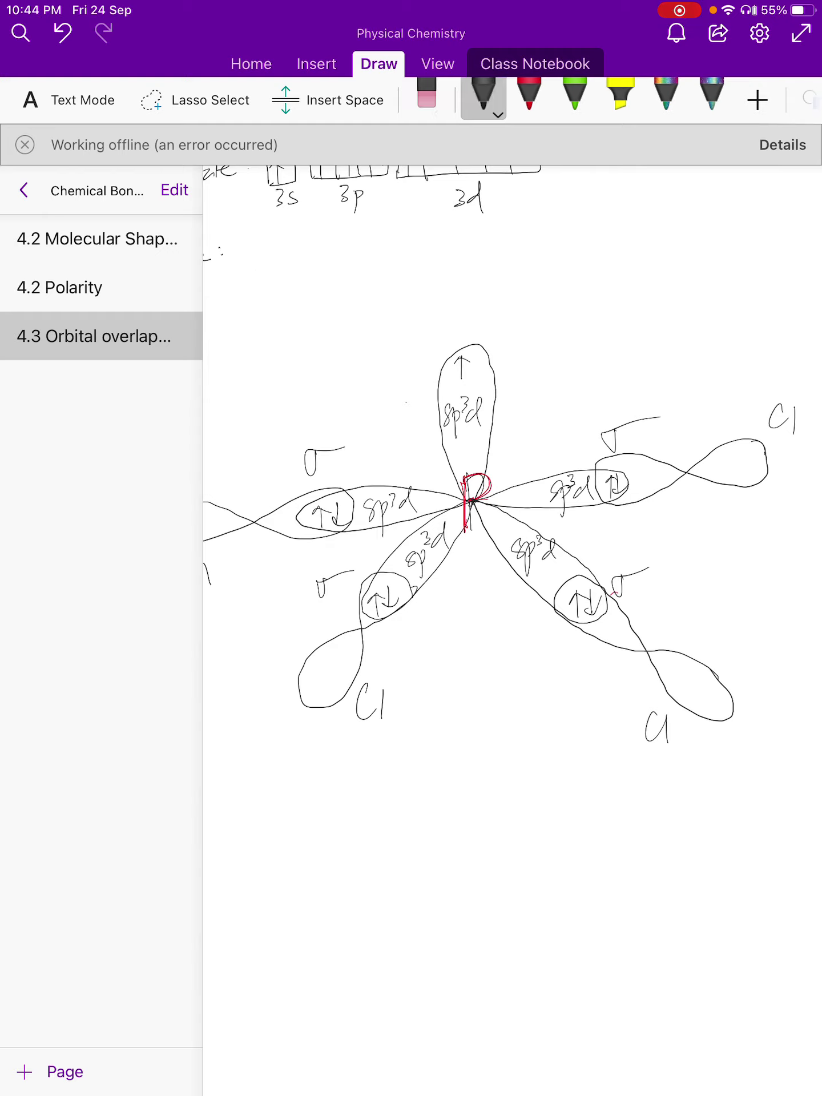
{"action": "mouse_move", "coordinate": [475, 231]}
{"action": "left_mouse_down"}
{"action": "mouse_move", "coordinate": [437, 244]}
{"action": "mouse_move", "coordinate": [475, 304]}
{"action": "mouse_move", "coordinate": [492, 374]}
{"action": "mouse_move", "coordinate": [443, 328]}
{"action": "mouse_move", "coordinate": [486, 256]}
{"action": "mouse_move", "coordinate": [457, 236]}
{"action": "left_mouse_up"}
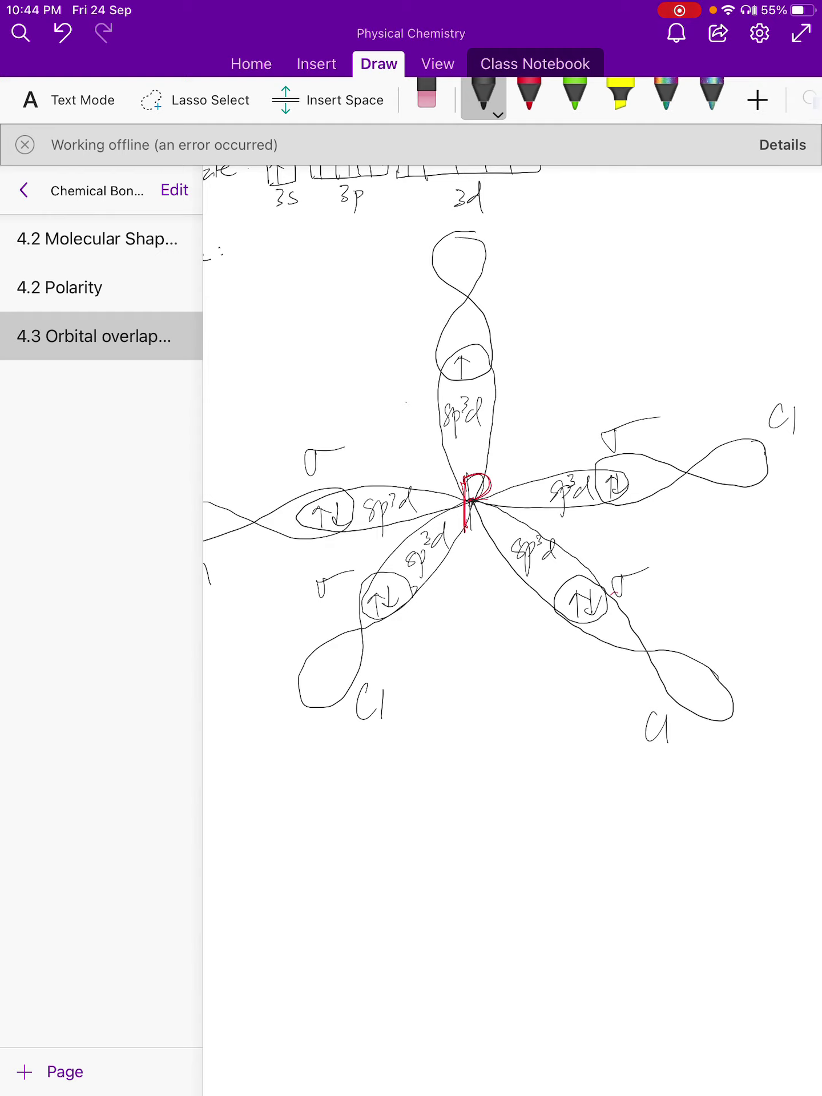
{"action": "key", "text": "ctrl+z"}
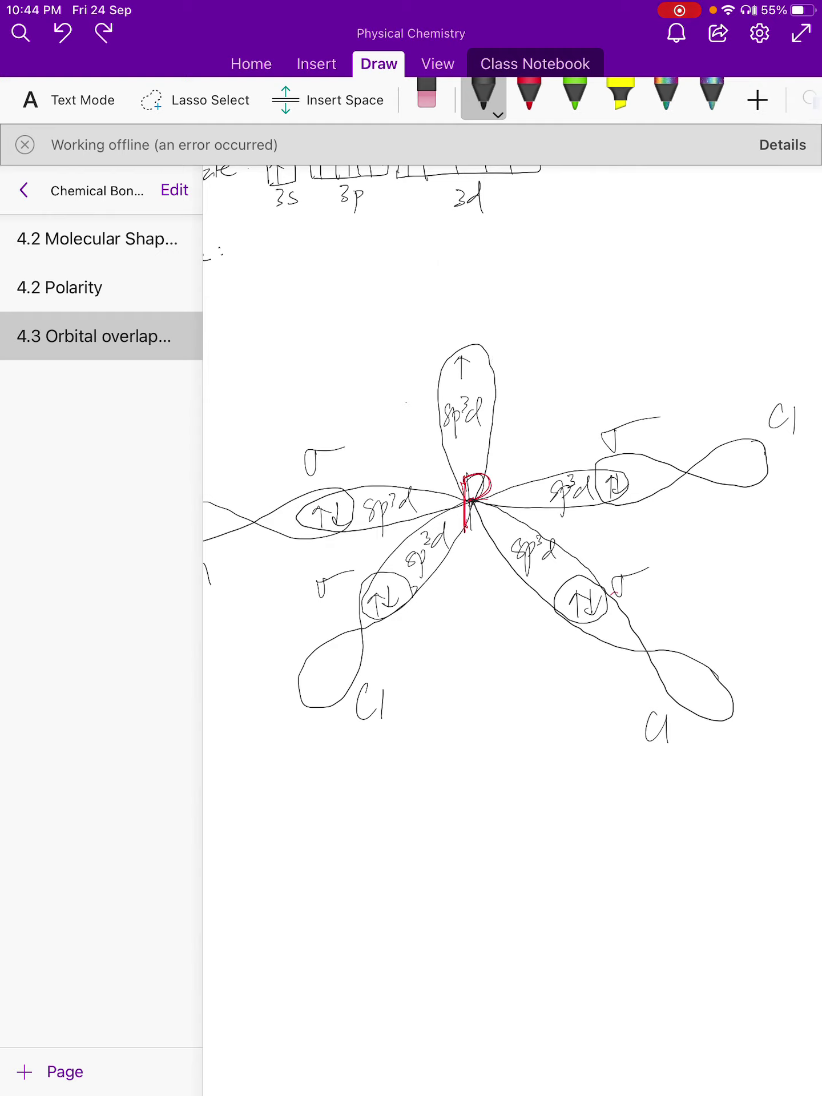
{"action": "mouse_move", "coordinate": [471, 222]}
{"action": "left_mouse_down"}
{"action": "mouse_move", "coordinate": [438, 242]}
{"action": "mouse_move", "coordinate": [487, 334]}
{"action": "mouse_move", "coordinate": [482, 389]}
{"action": "mouse_move", "coordinate": [448, 330]}
{"action": "mouse_move", "coordinate": [483, 251]}
{"action": "mouse_move", "coordinate": [460, 227]}
{"action": "left_mouse_up"}
{"action": "mouse_move", "coordinate": [474, 357]}
{"action": "left_mouse_down"}
{"action": "mouse_move", "coordinate": [489, 374]}
{"action": "mouse_move", "coordinate": [546, 332]}
{"action": "left_mouse_up"}
{"action": "left_click_drag", "start_coordinate": [516, 240], "coordinate": [513, 262]}
{"action": "left_click_drag", "start_coordinate": [519, 245], "coordinate": [520, 268]}
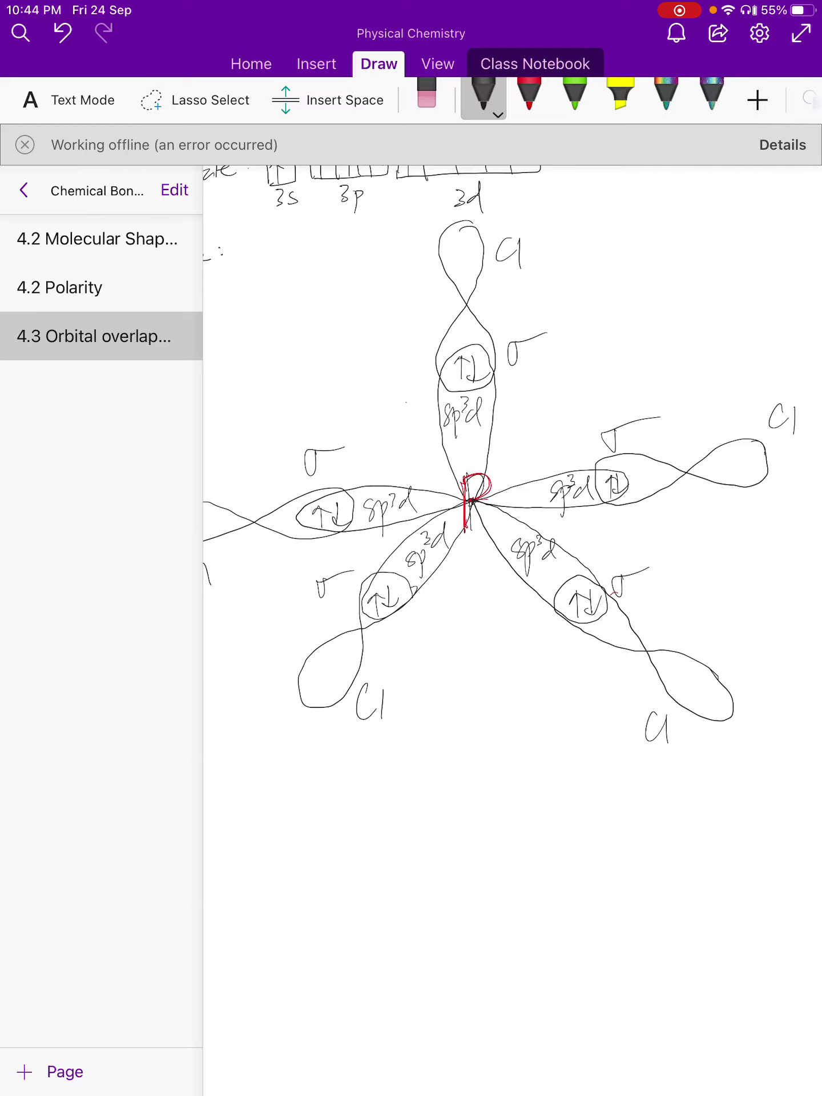
{"action": "scroll", "coordinate": [485, 514], "scroll_direction": "up", "scroll_amount": 2}
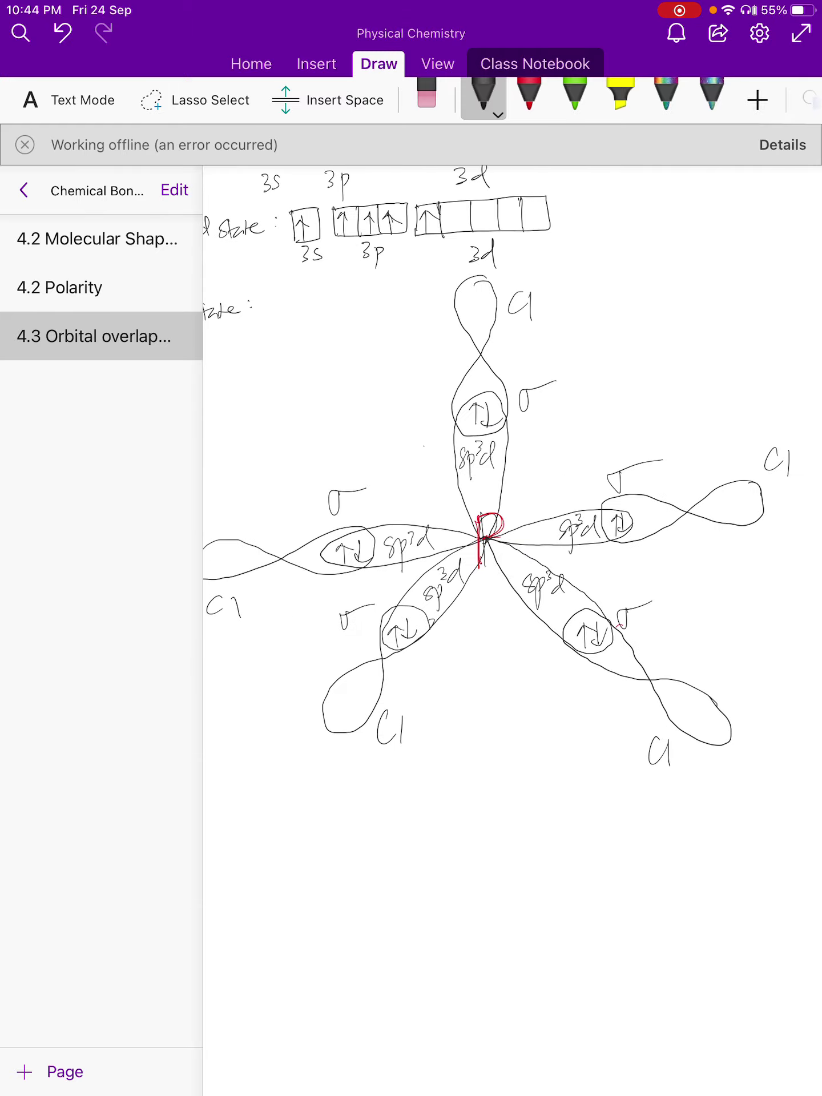
{"action": "scroll", "coordinate": [485, 542], "scroll_direction": "down", "scroll_amount": 5}
{"action": "scroll", "coordinate": [485, 542], "scroll_direction": "up", "scroll_amount": 5}
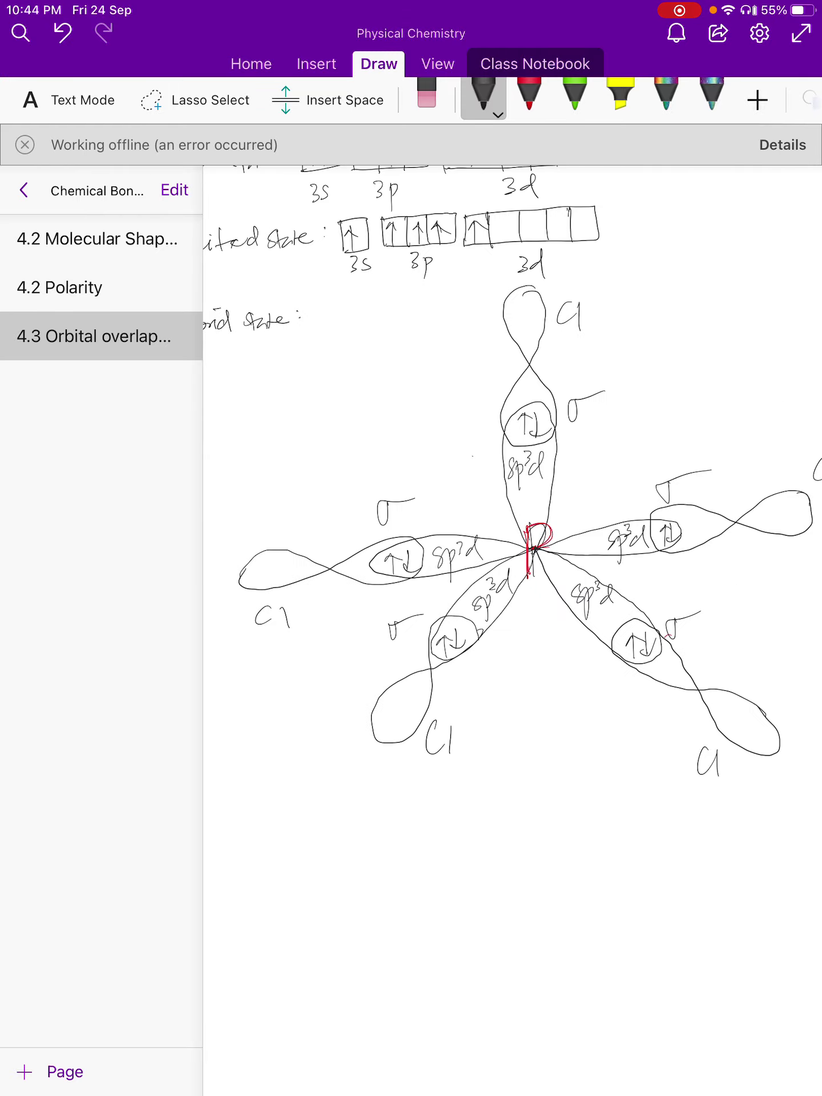
{"action": "scroll", "coordinate": [485, 542], "scroll_direction": "down", "scroll_amount": 3}
{"action": "scroll", "coordinate": [485, 542], "scroll_direction": "up", "scroll_amount": 2}
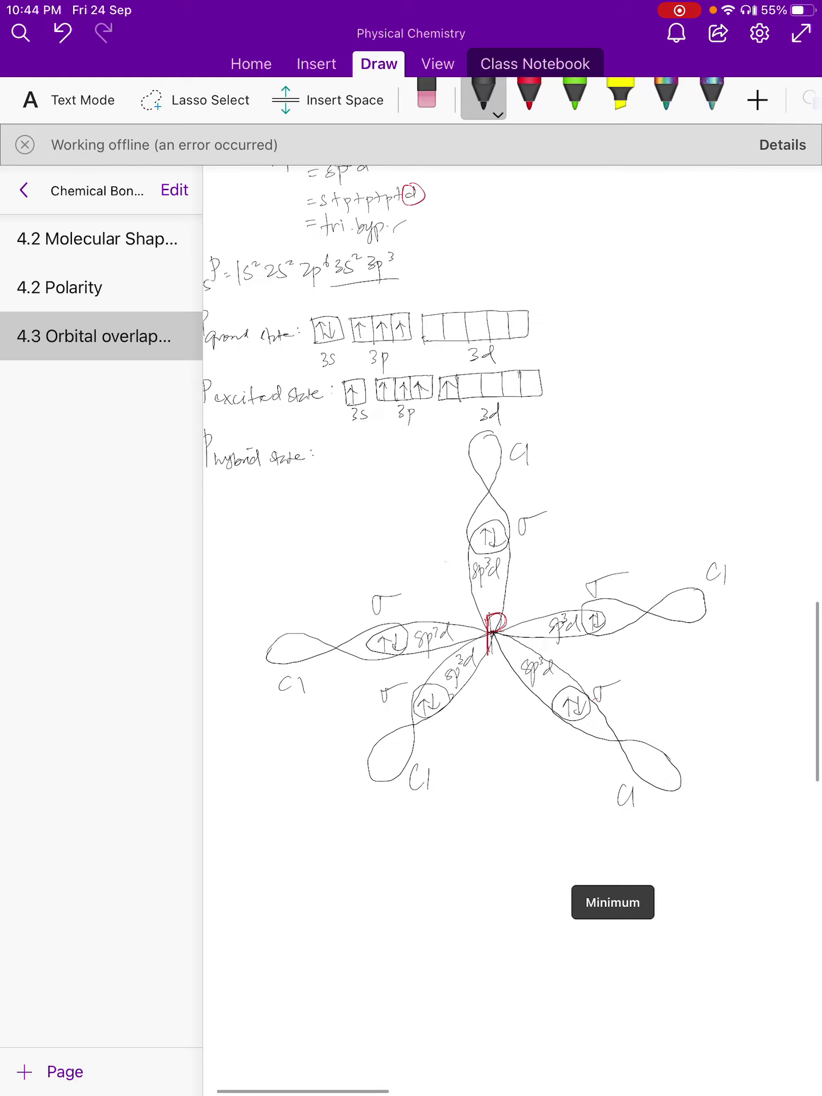
{"action": "scroll", "coordinate": [485, 571], "scroll_direction": "down", "scroll_amount": 1}
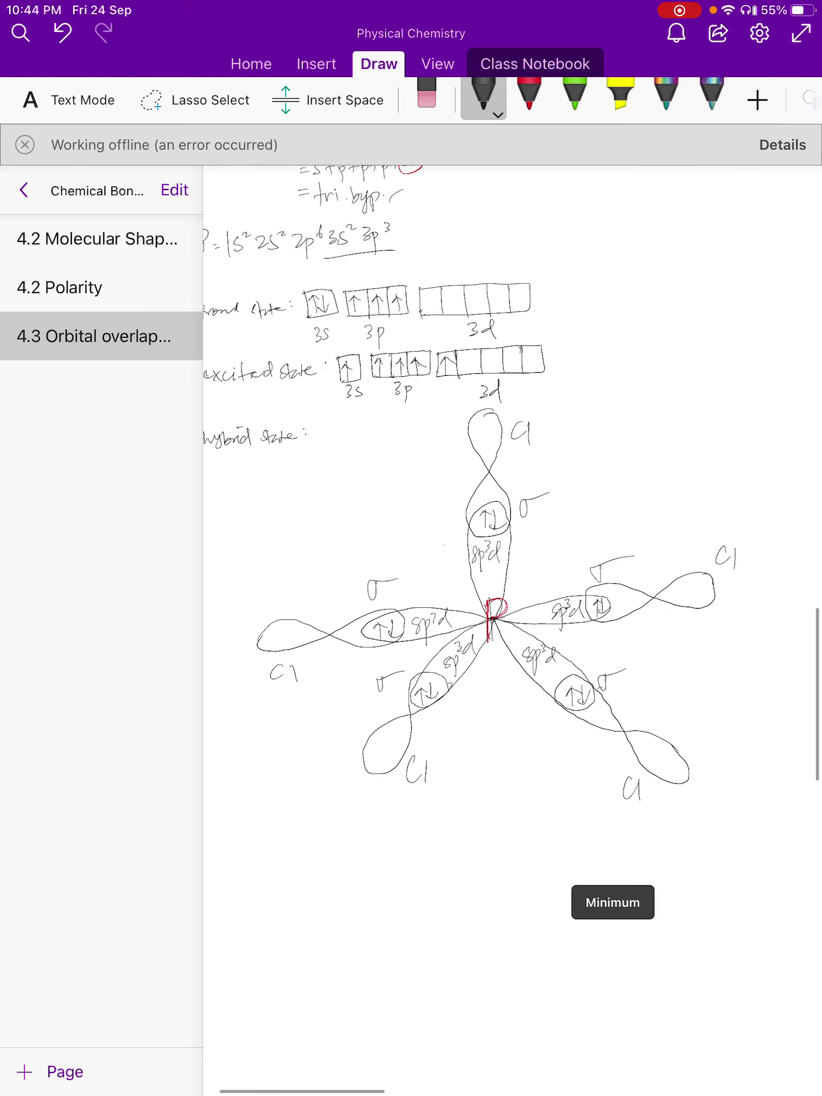
{"action": "scroll", "coordinate": [485, 571], "scroll_direction": "up", "scroll_amount": 3}
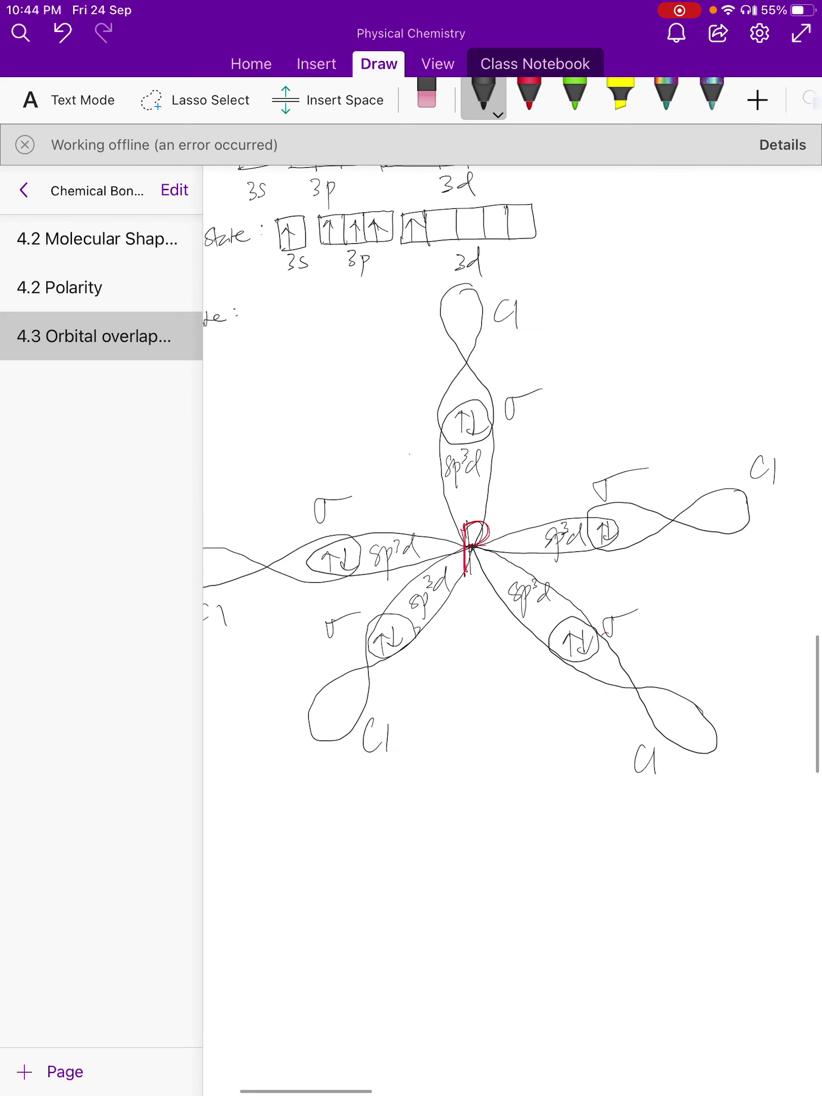